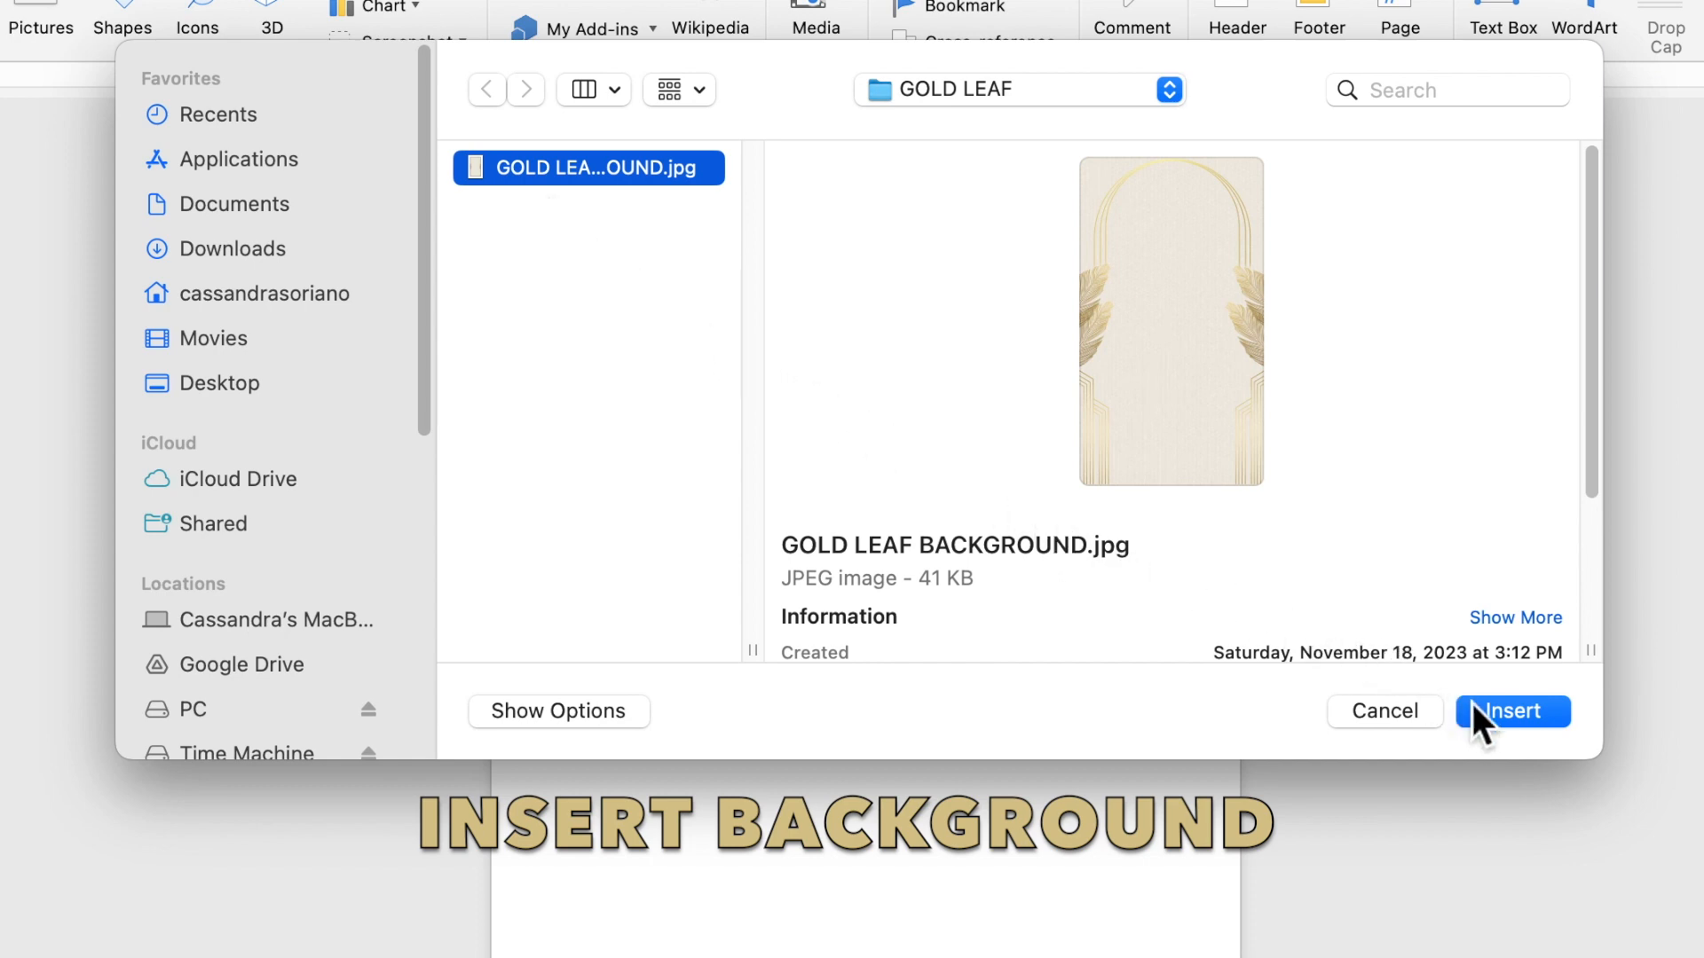
Insert the gold-leaf arch picture and set its text wrapping to Behind Text
click(1495, 713)
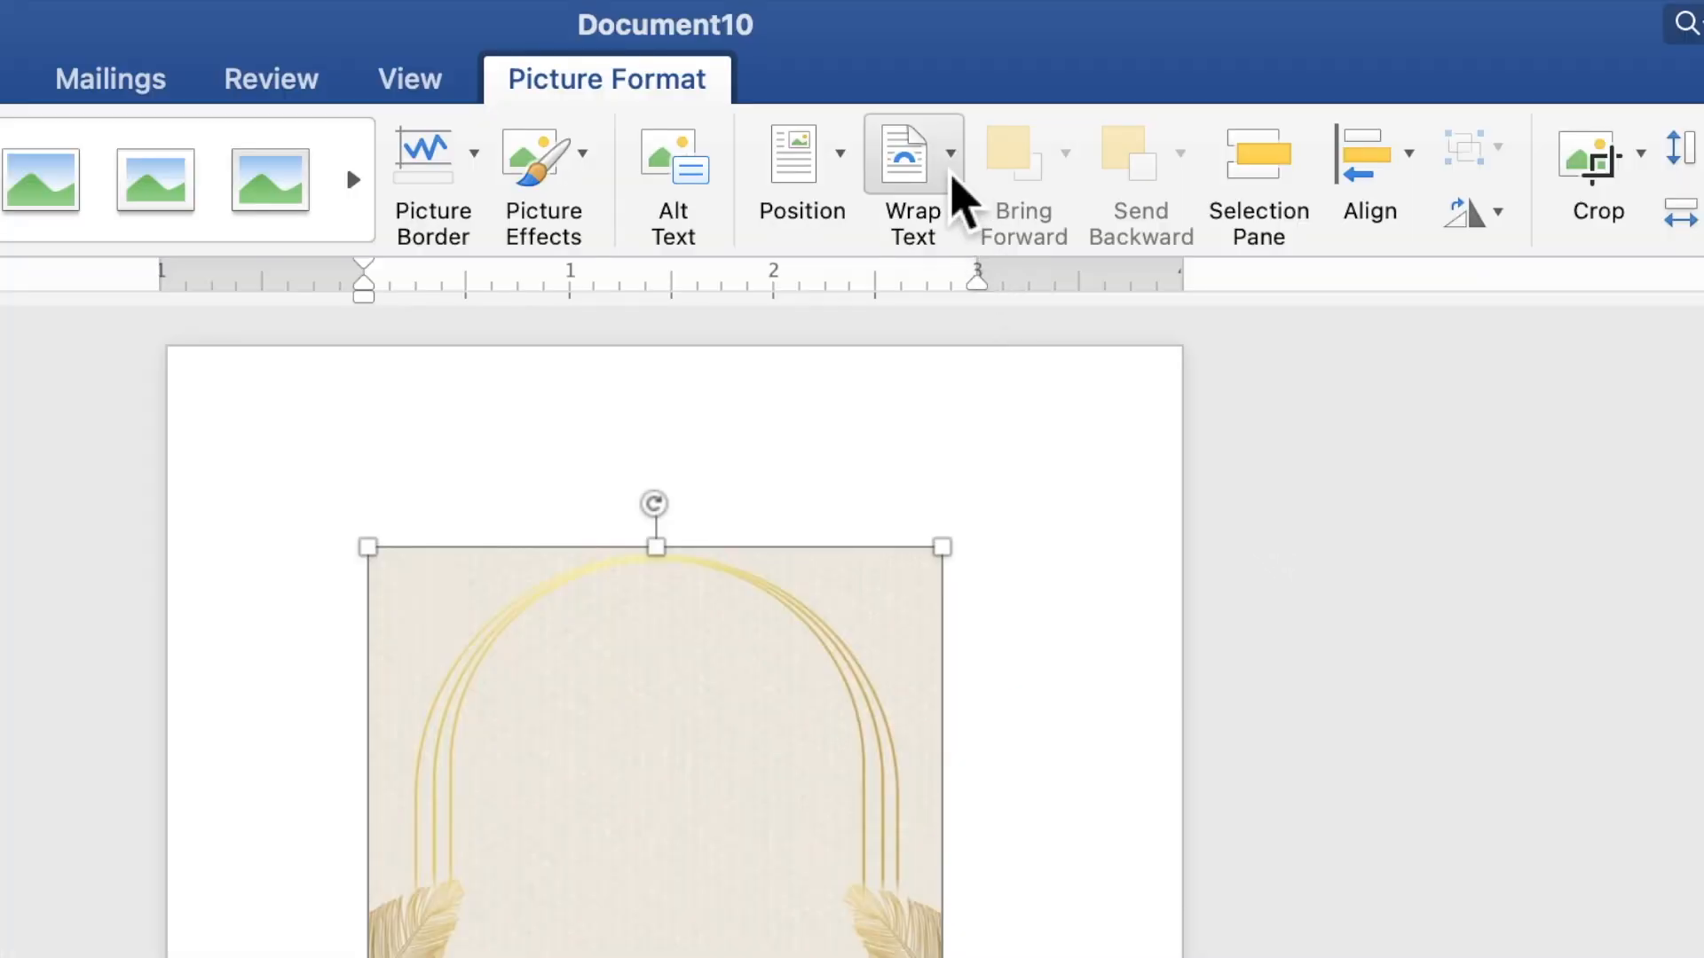
click(1003, 69)
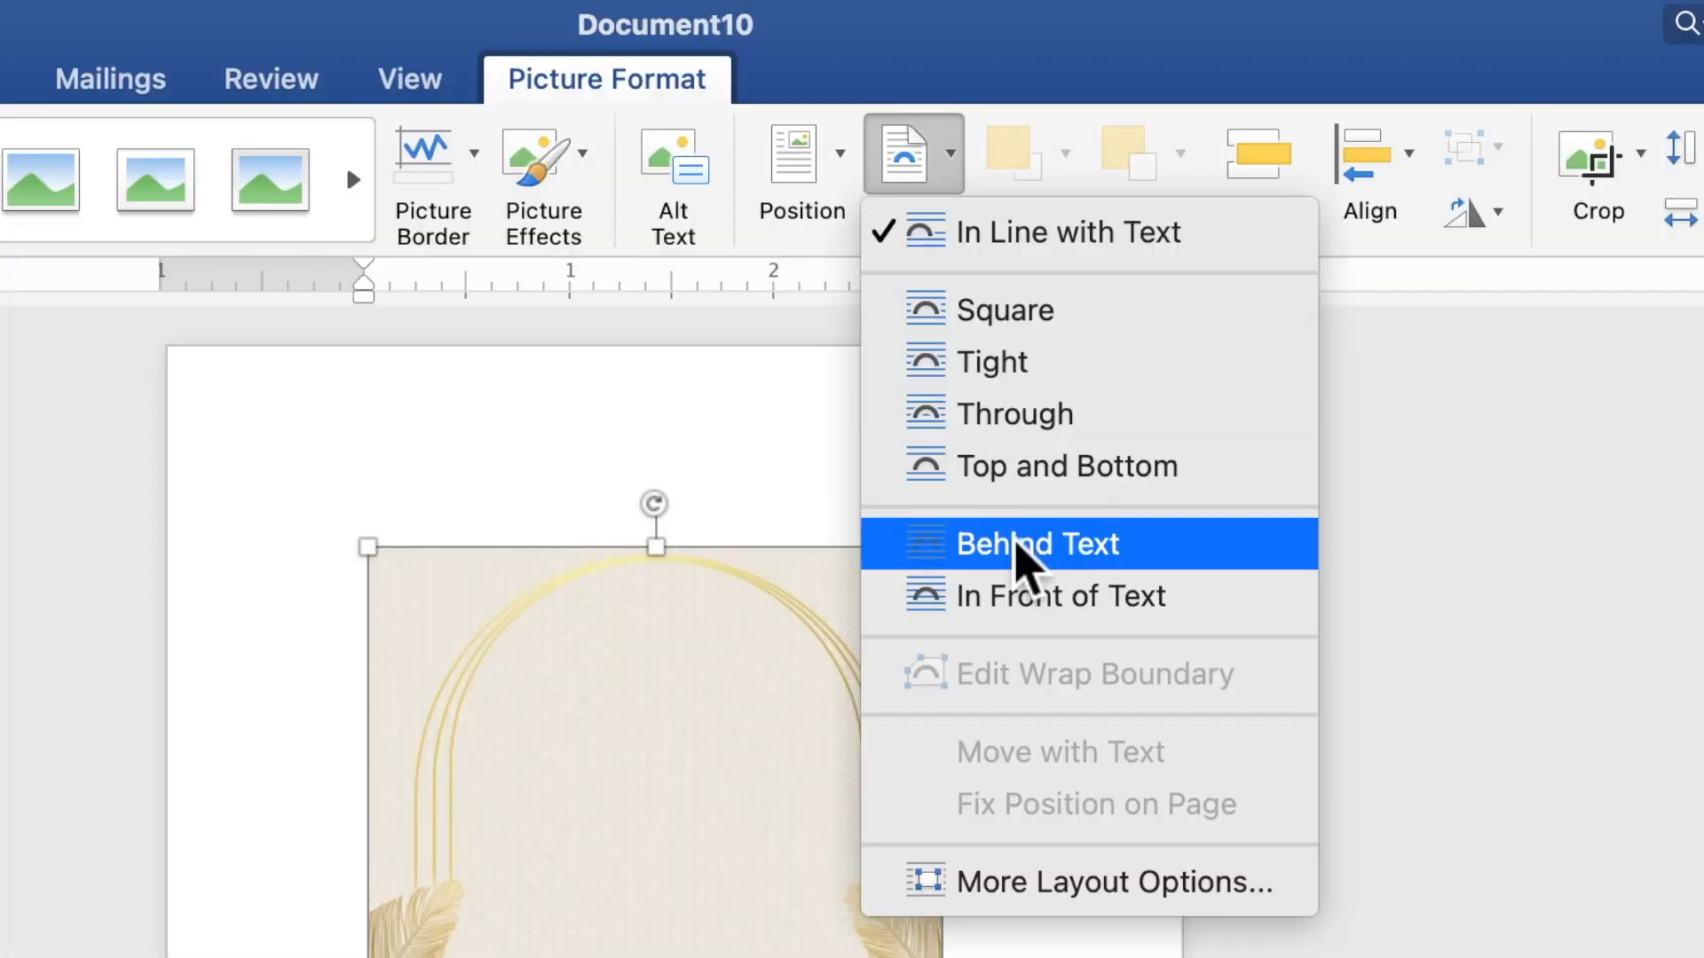
click(1017, 545)
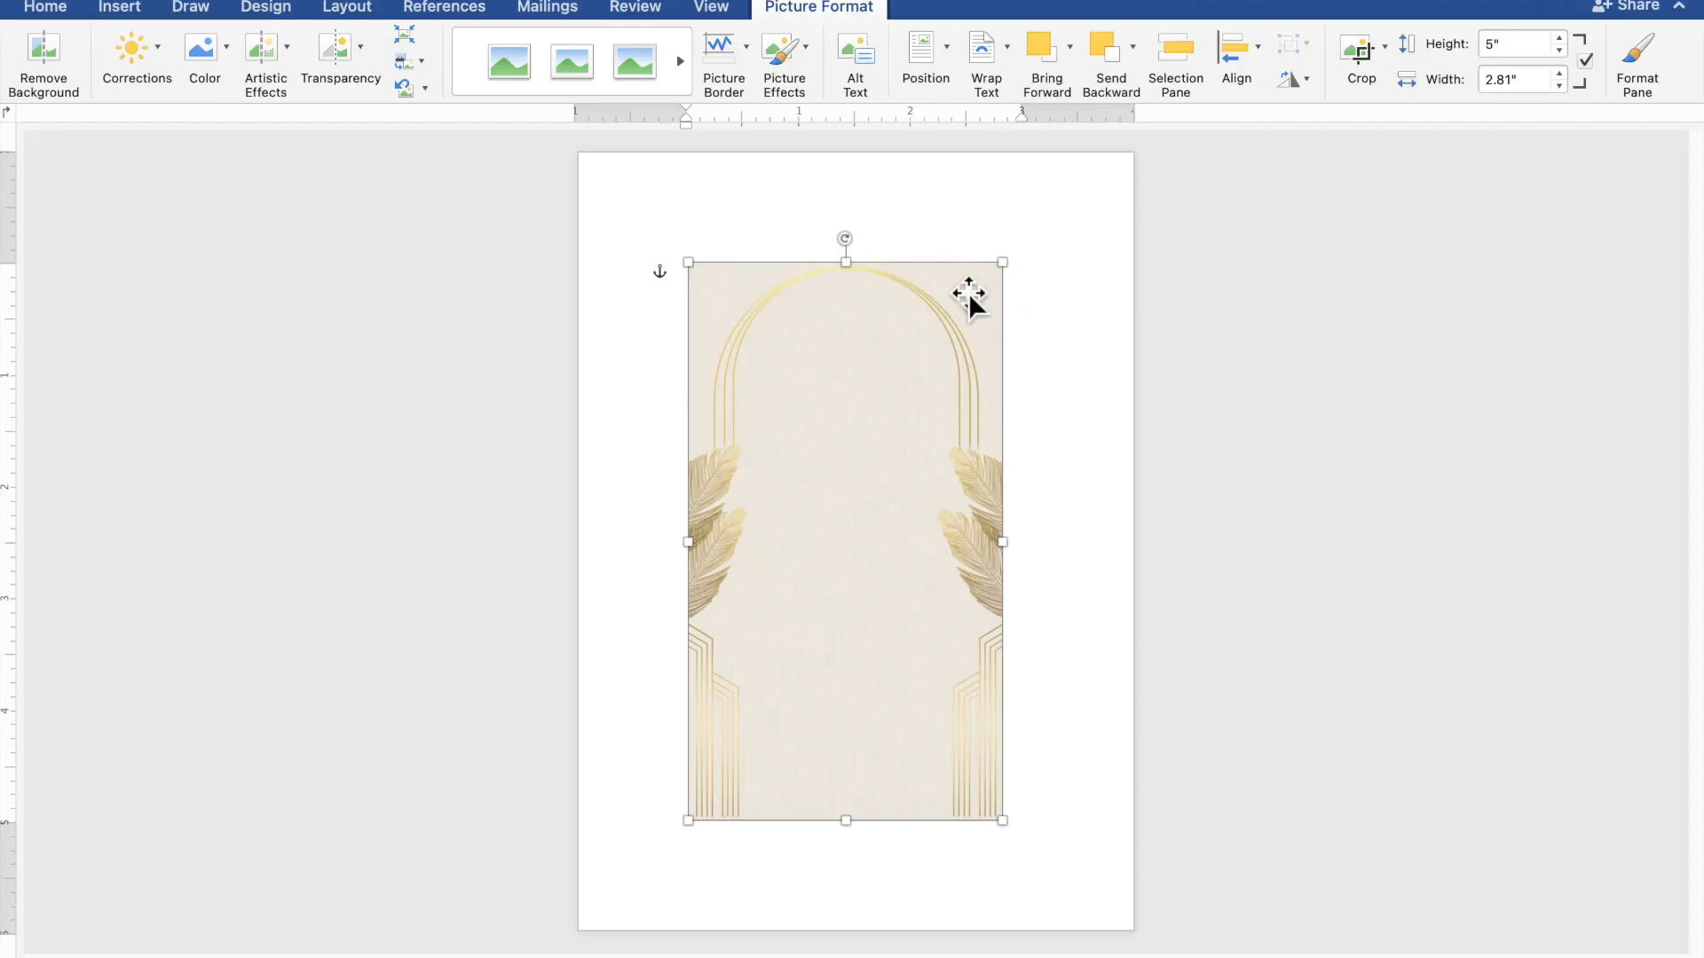
Move and stretch the picture to 5.01" by 7.04" so it covers the whole page
drag(823, 338, 712, 226)
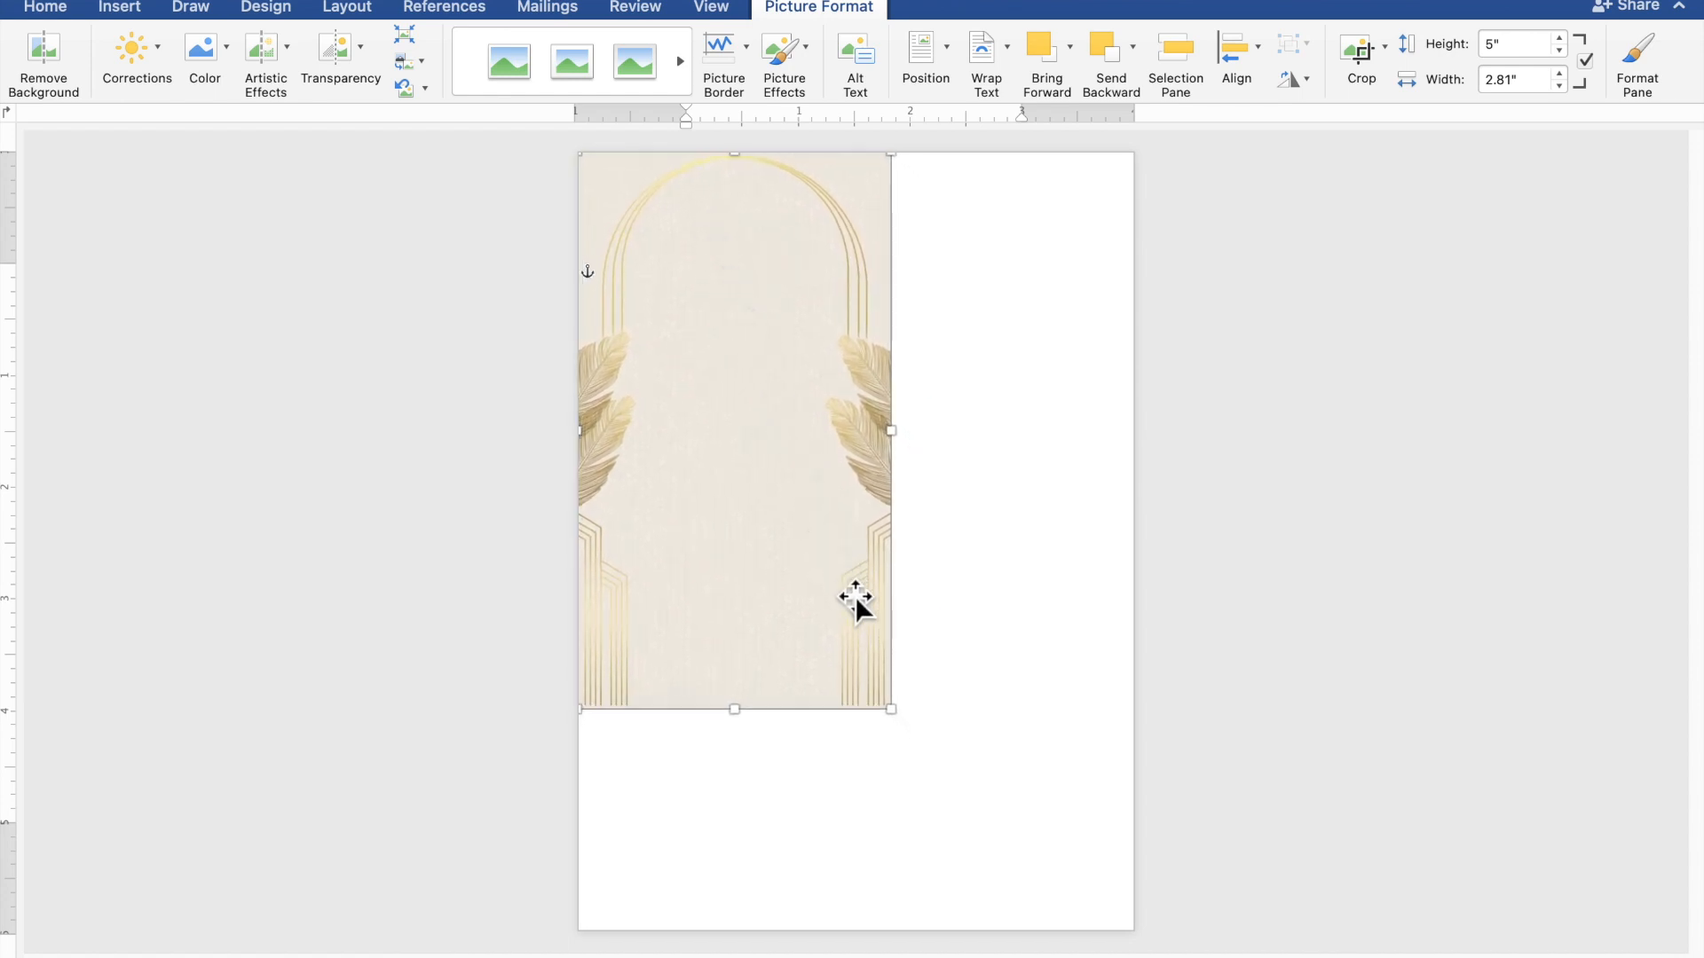
drag(907, 720, 1022, 891)
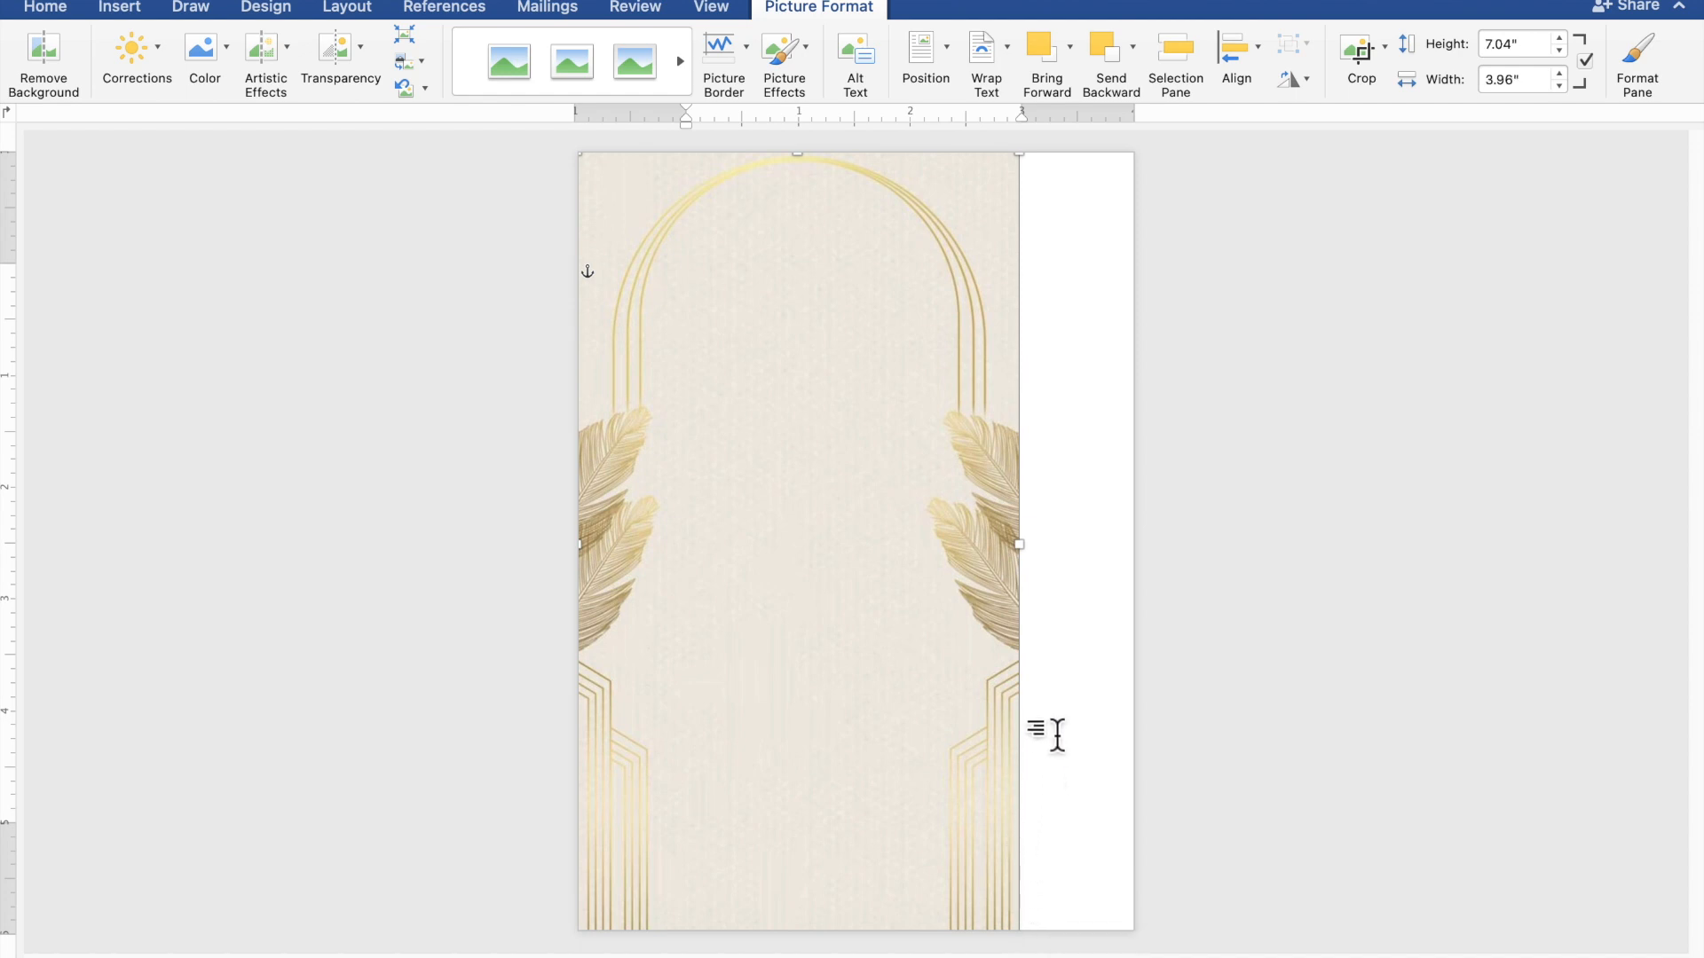
drag(1036, 562, 1140, 575)
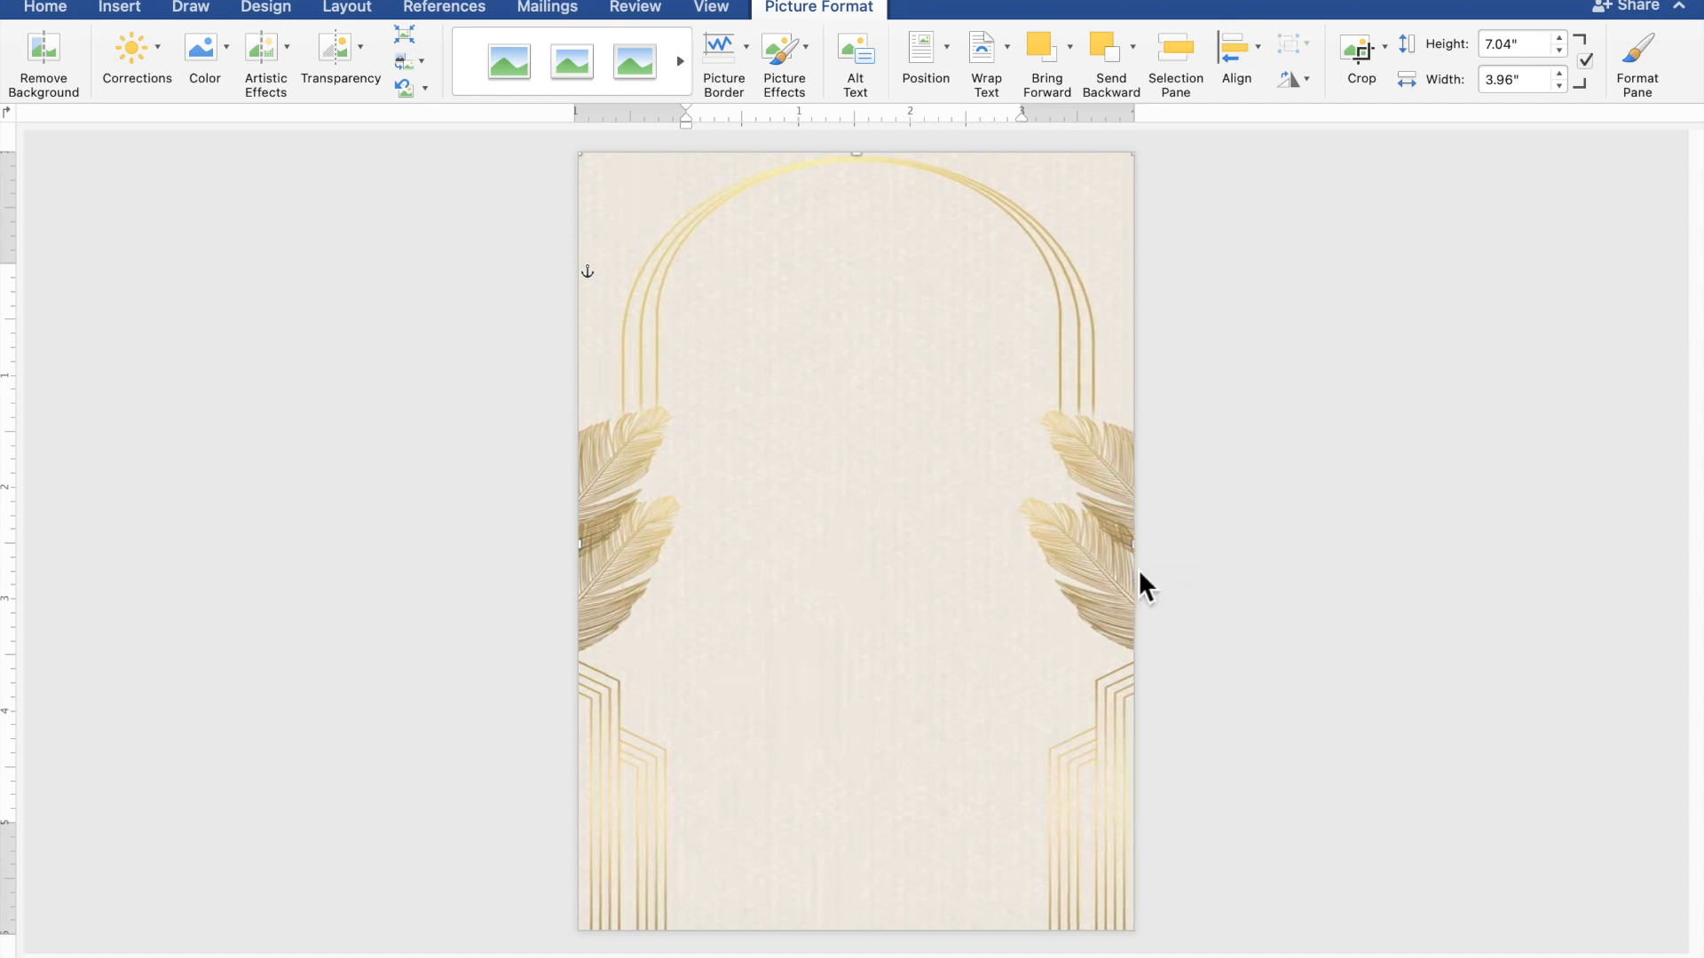
click(1405, 640)
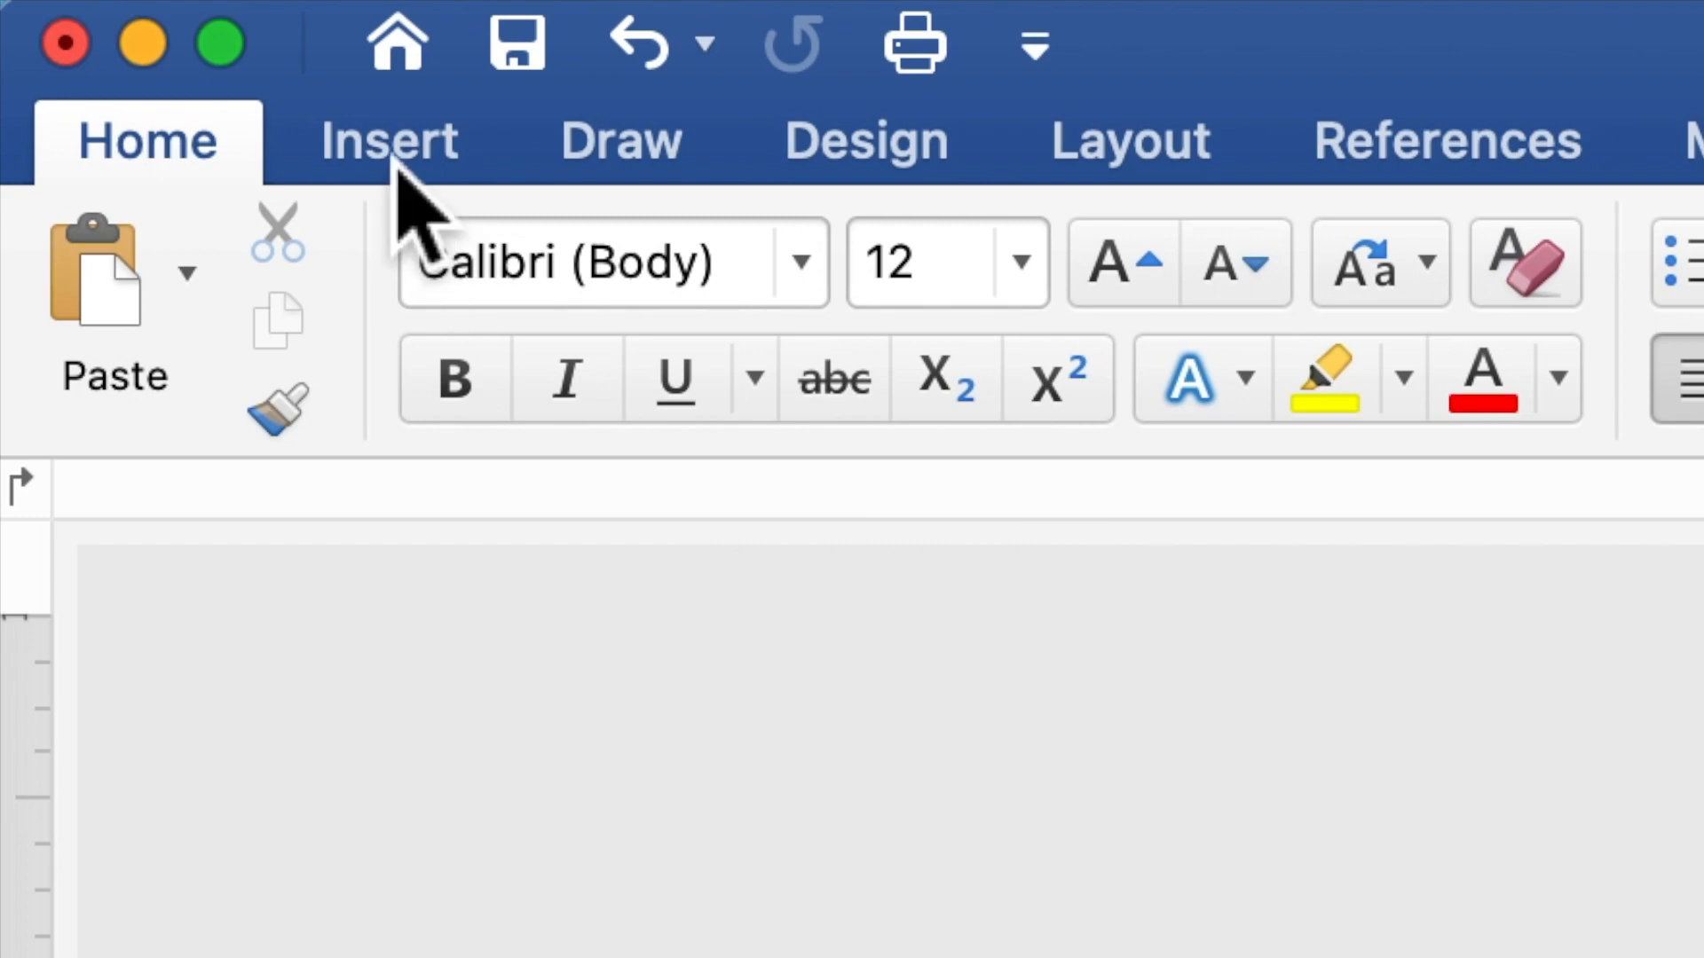
Draw a large rectangle, about 5.23" by 4.73", over the centre of the page
click(395, 155)
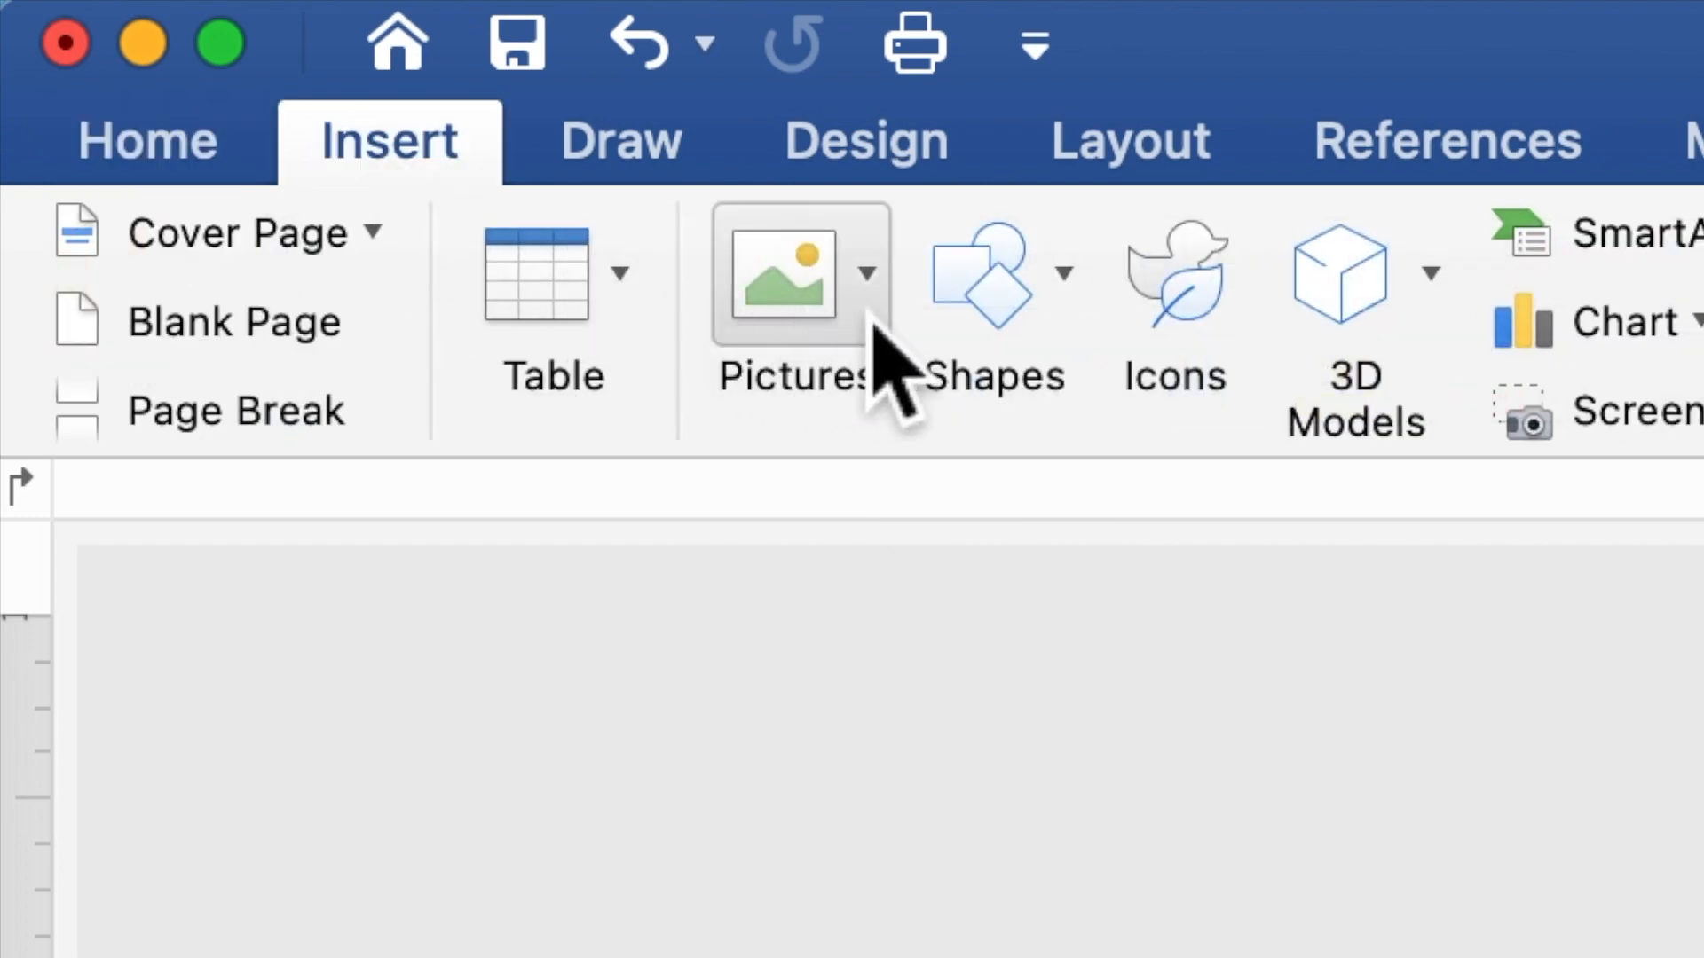
click(985, 307)
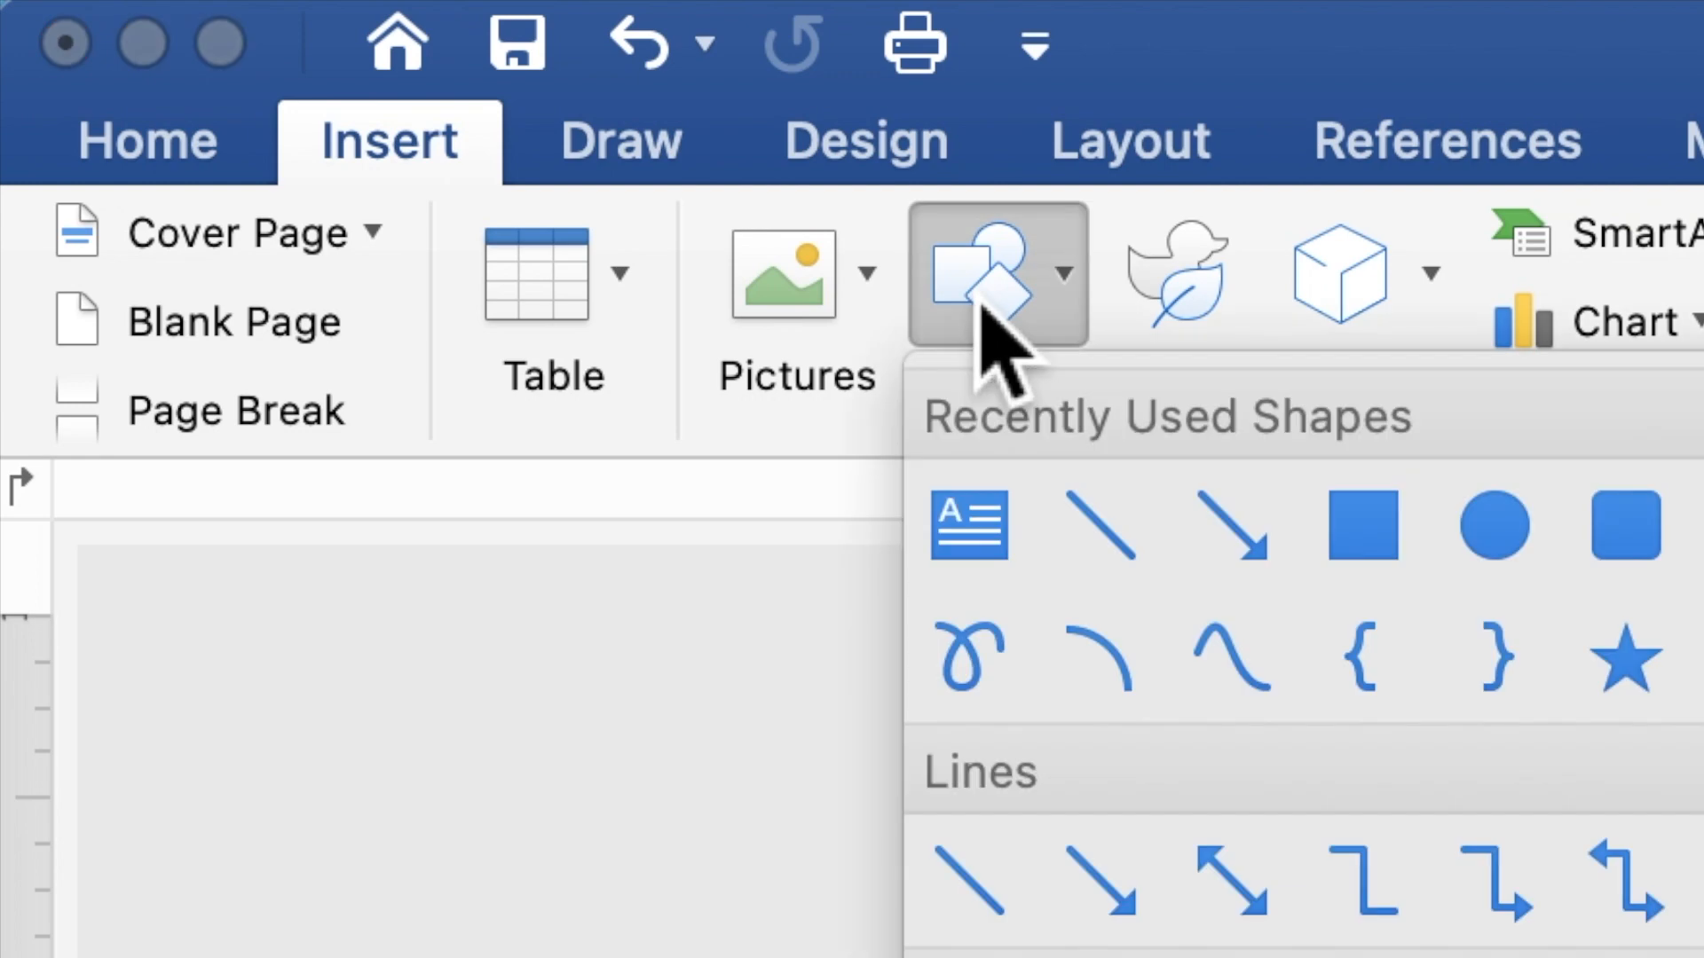
click(1349, 528)
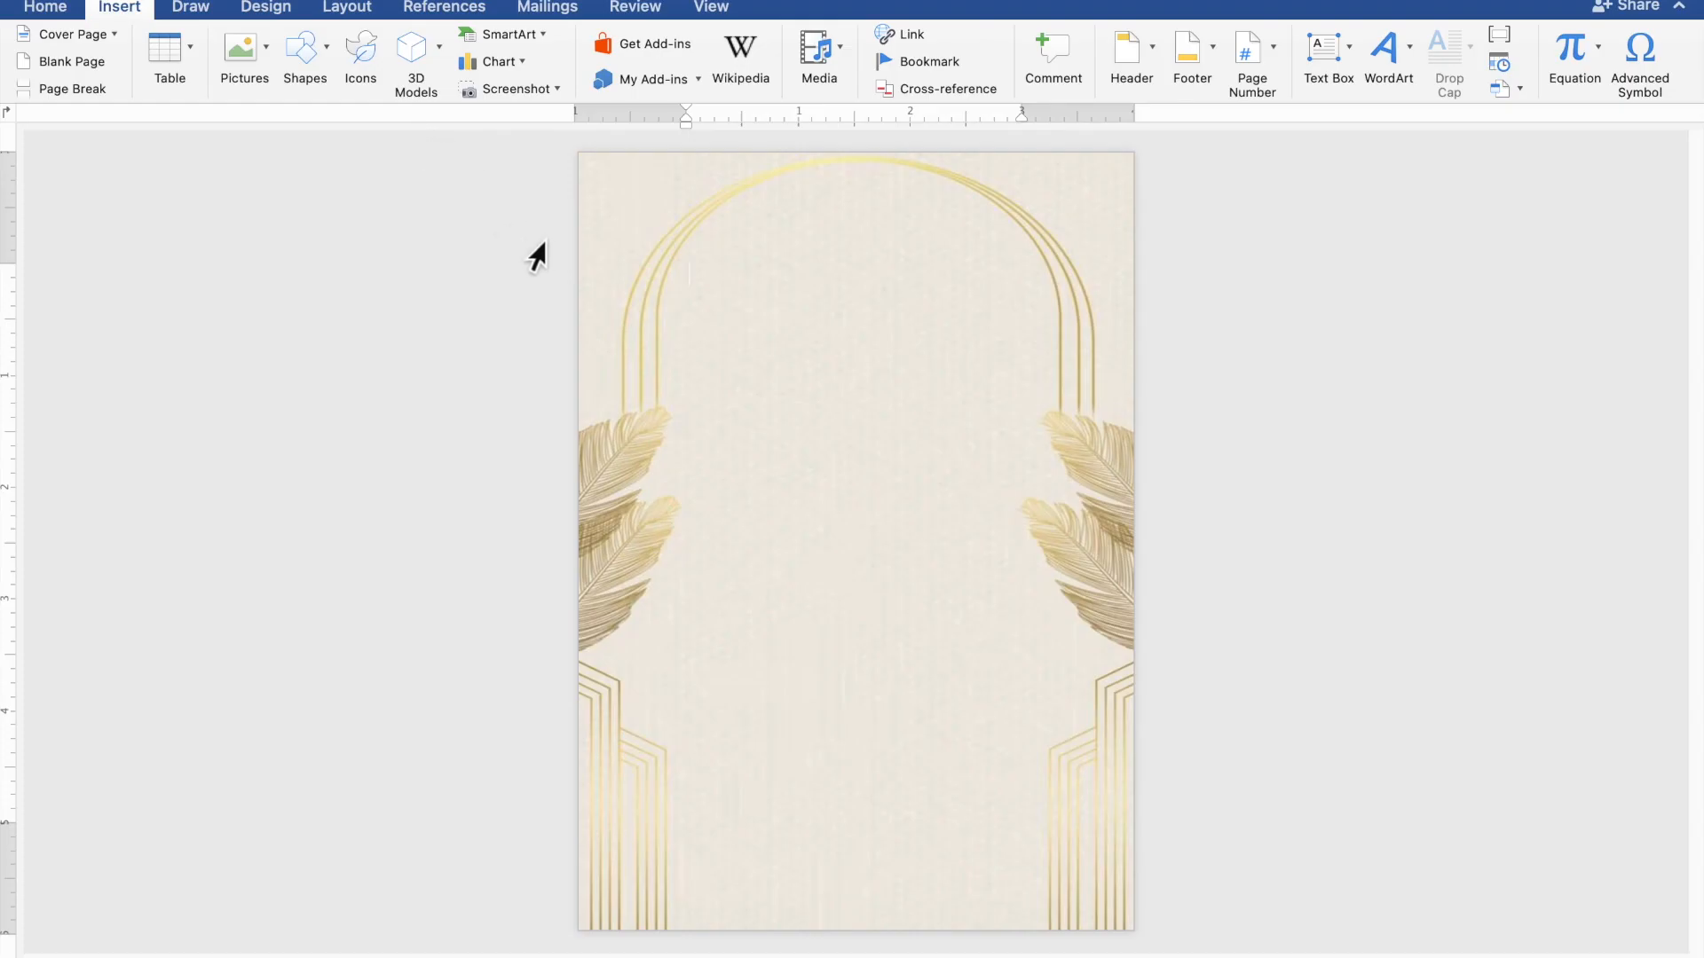
drag(591, 285, 1135, 882)
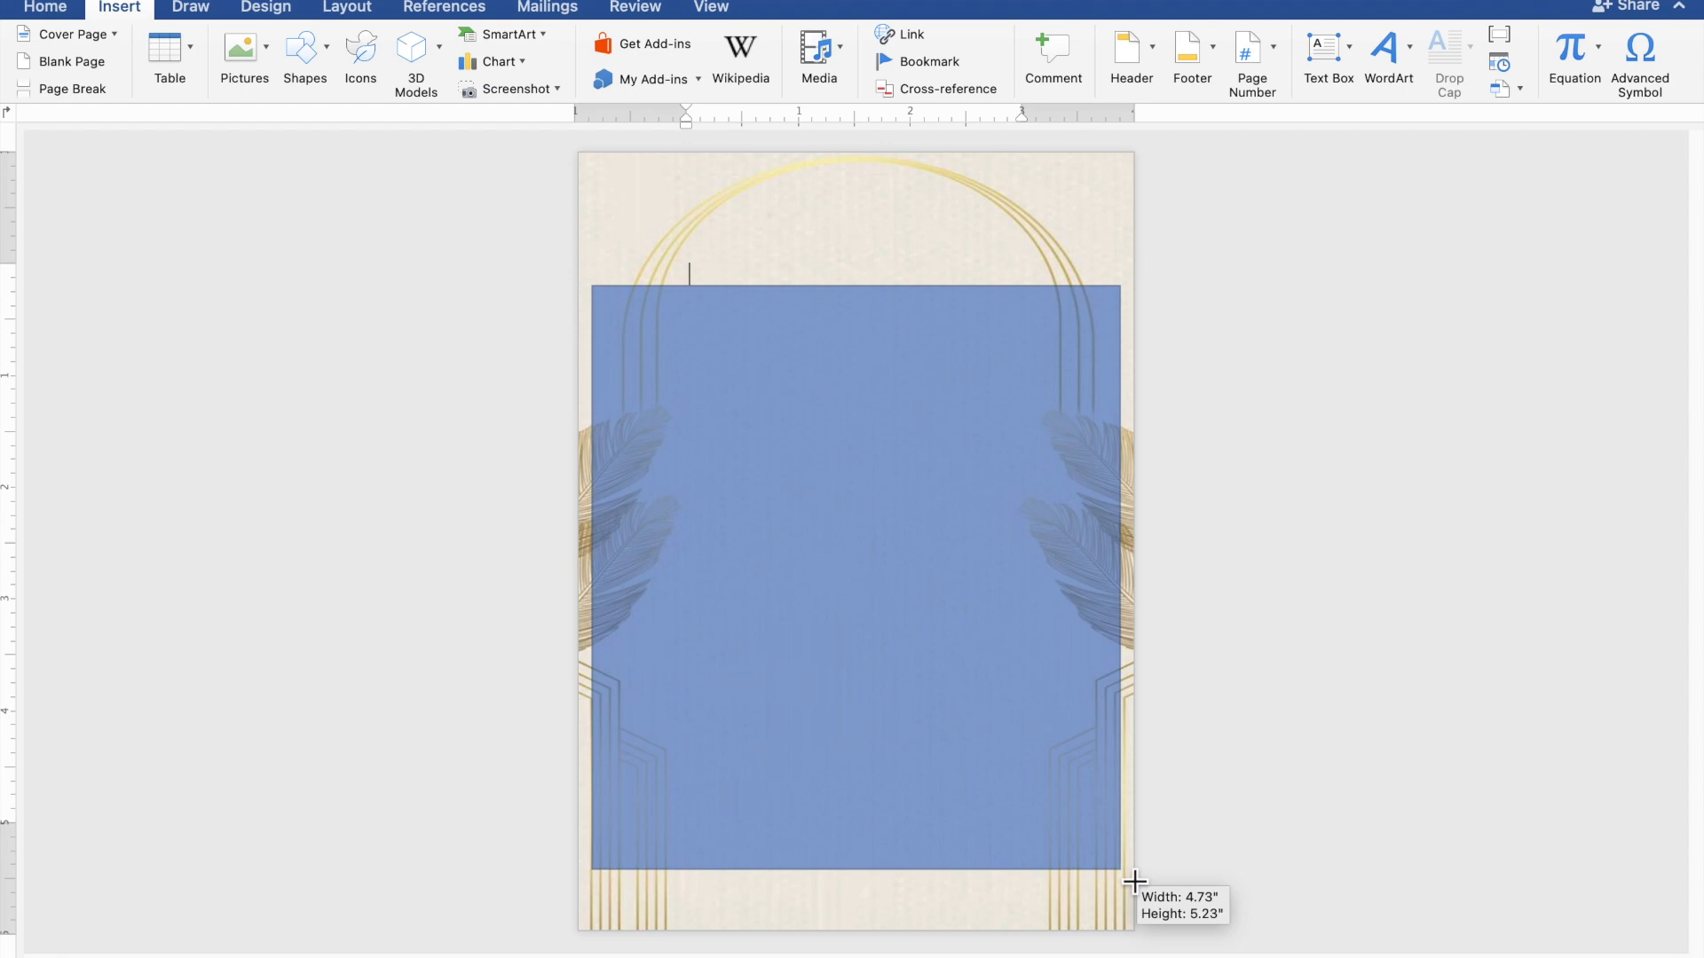
drag(1134, 882, 1134, 881)
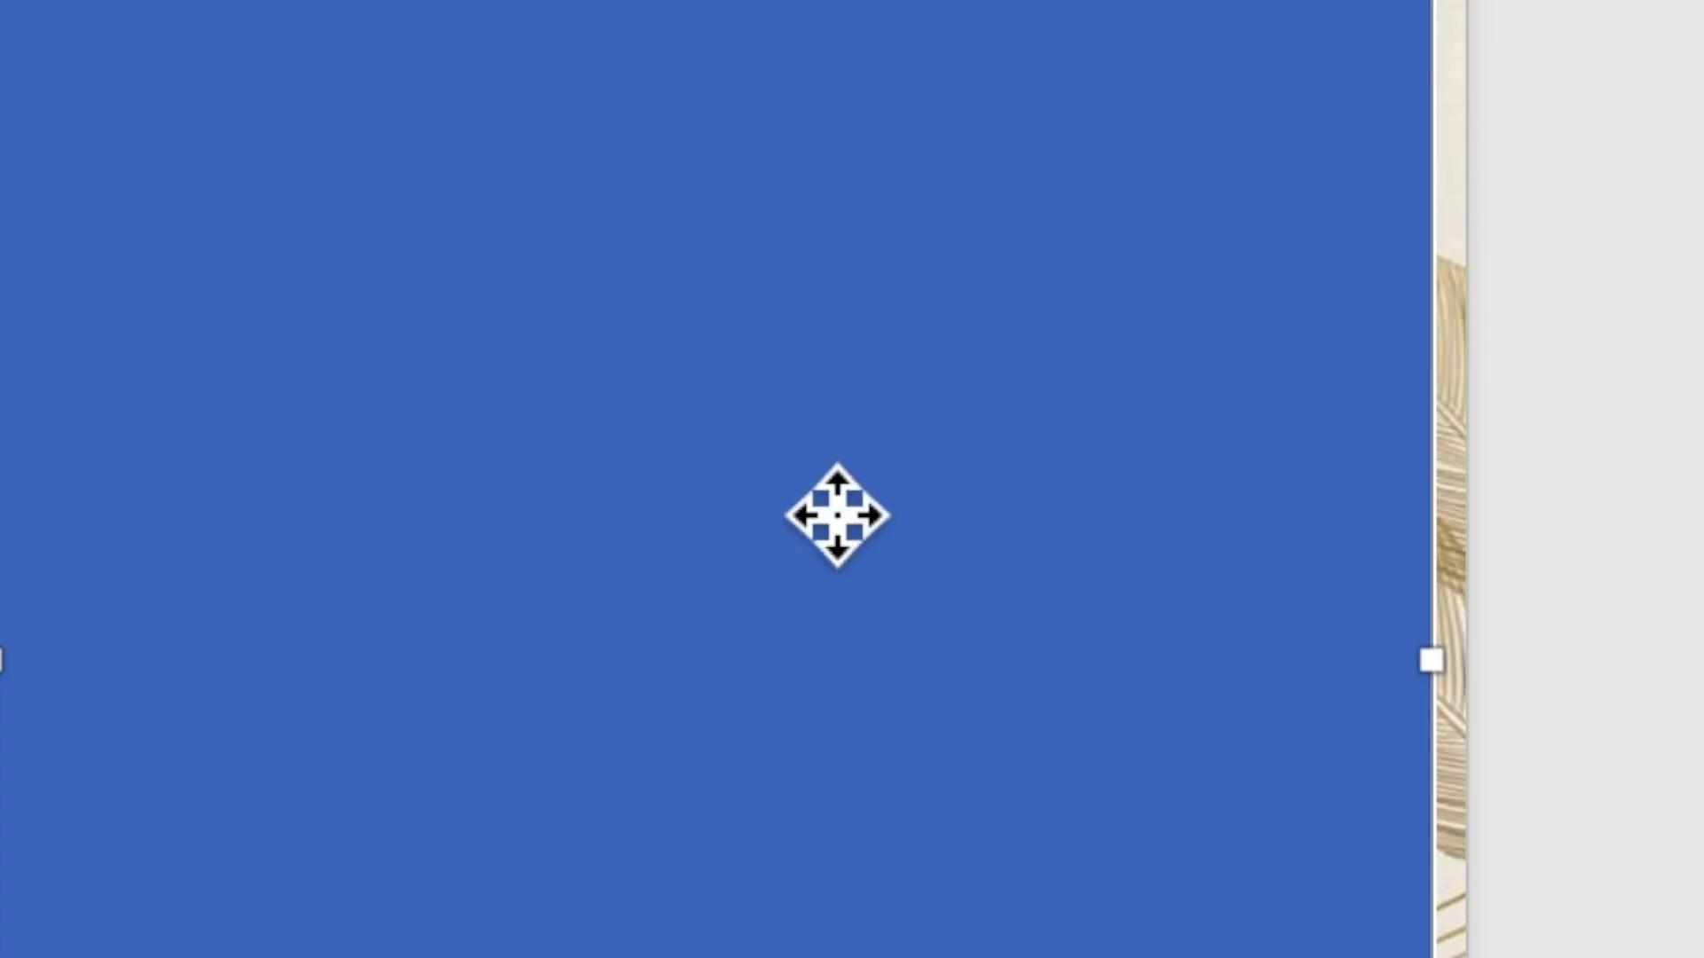
Make the rectangle accept text and place the cursor inside it
right_click(818, 493)
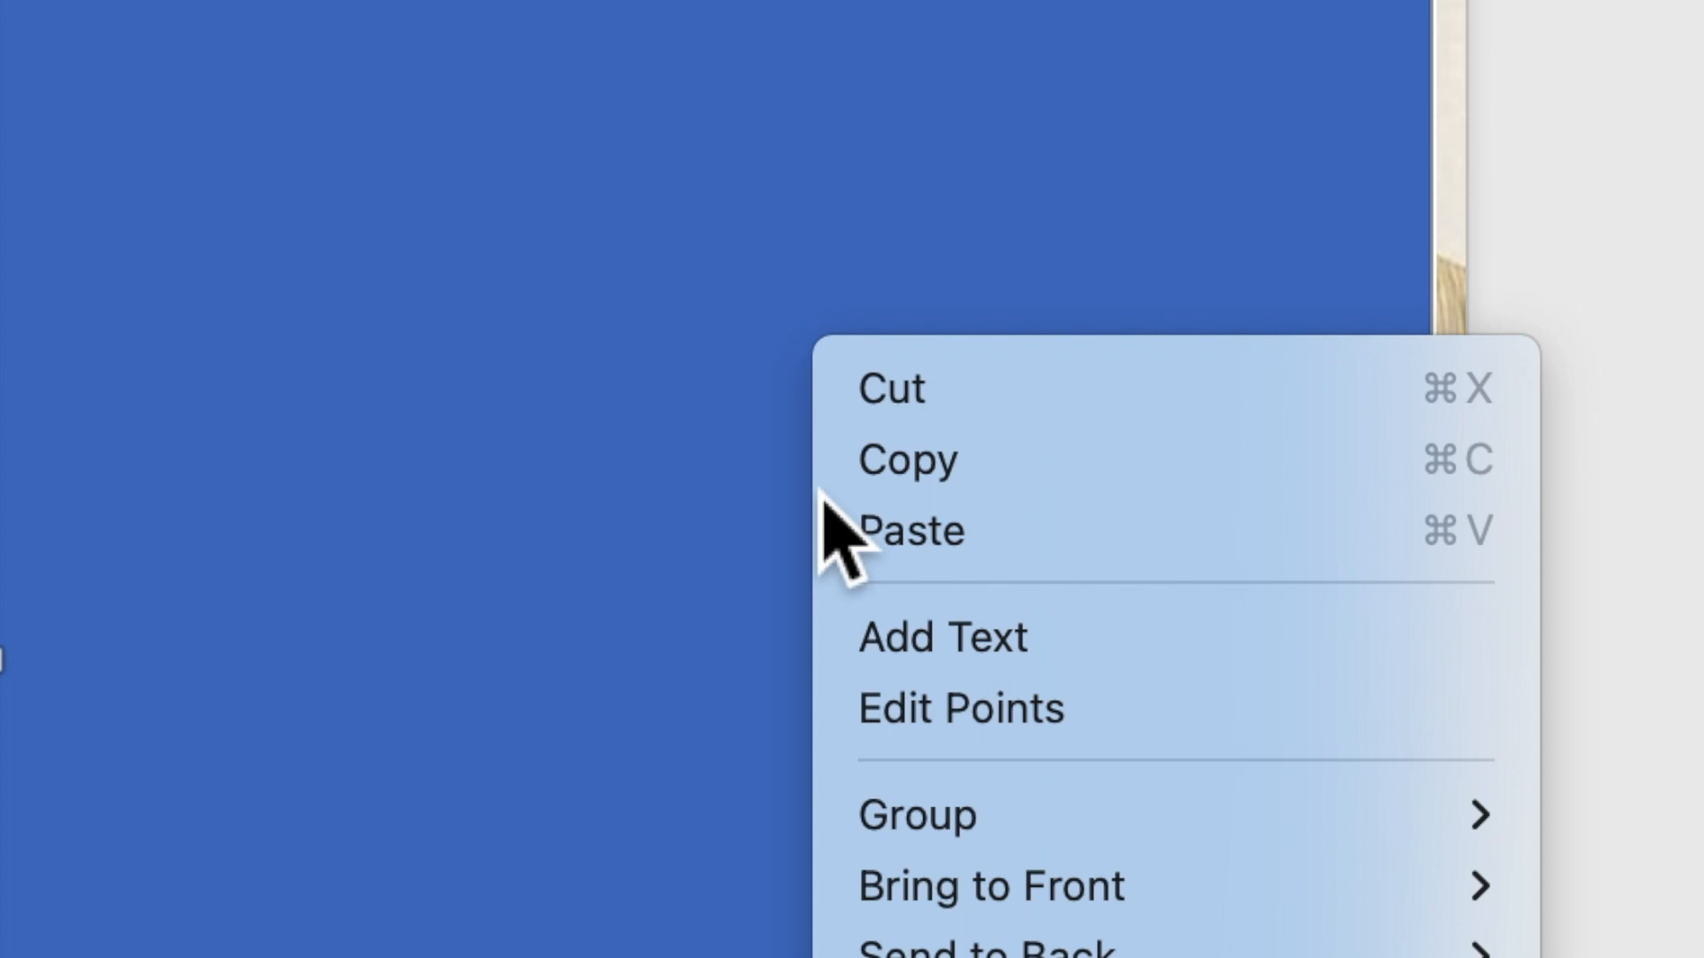
click(907, 652)
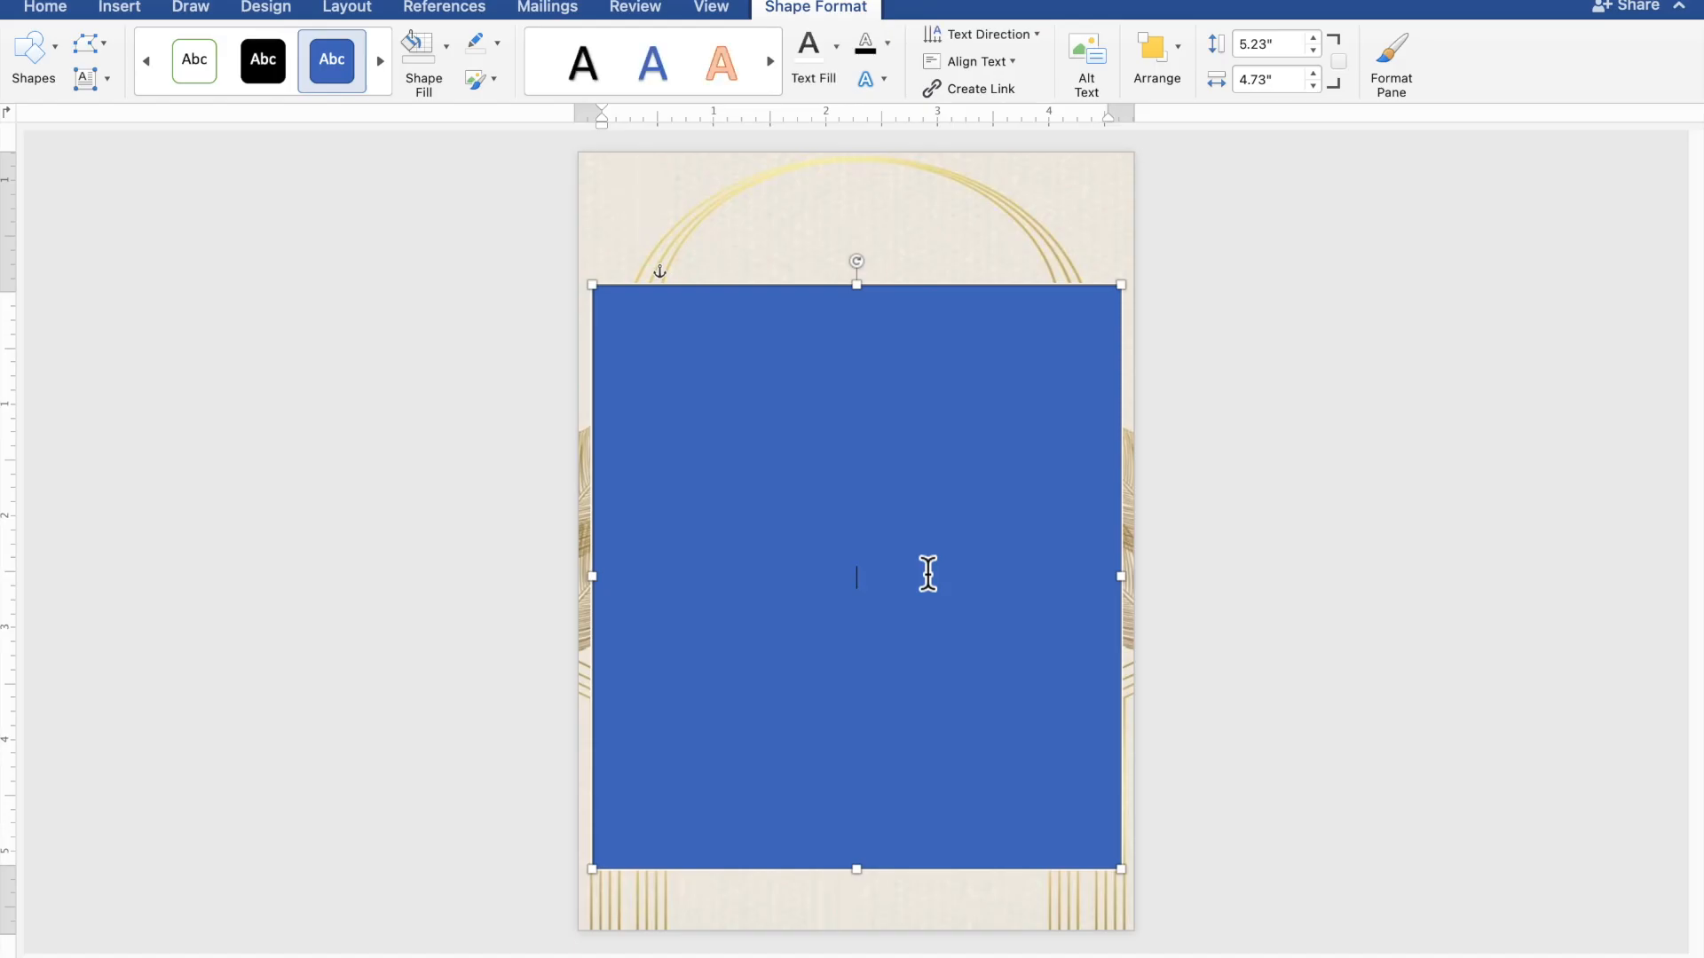
scroll(928, 574, up, 3)
scroll(929, 574, up, 3)
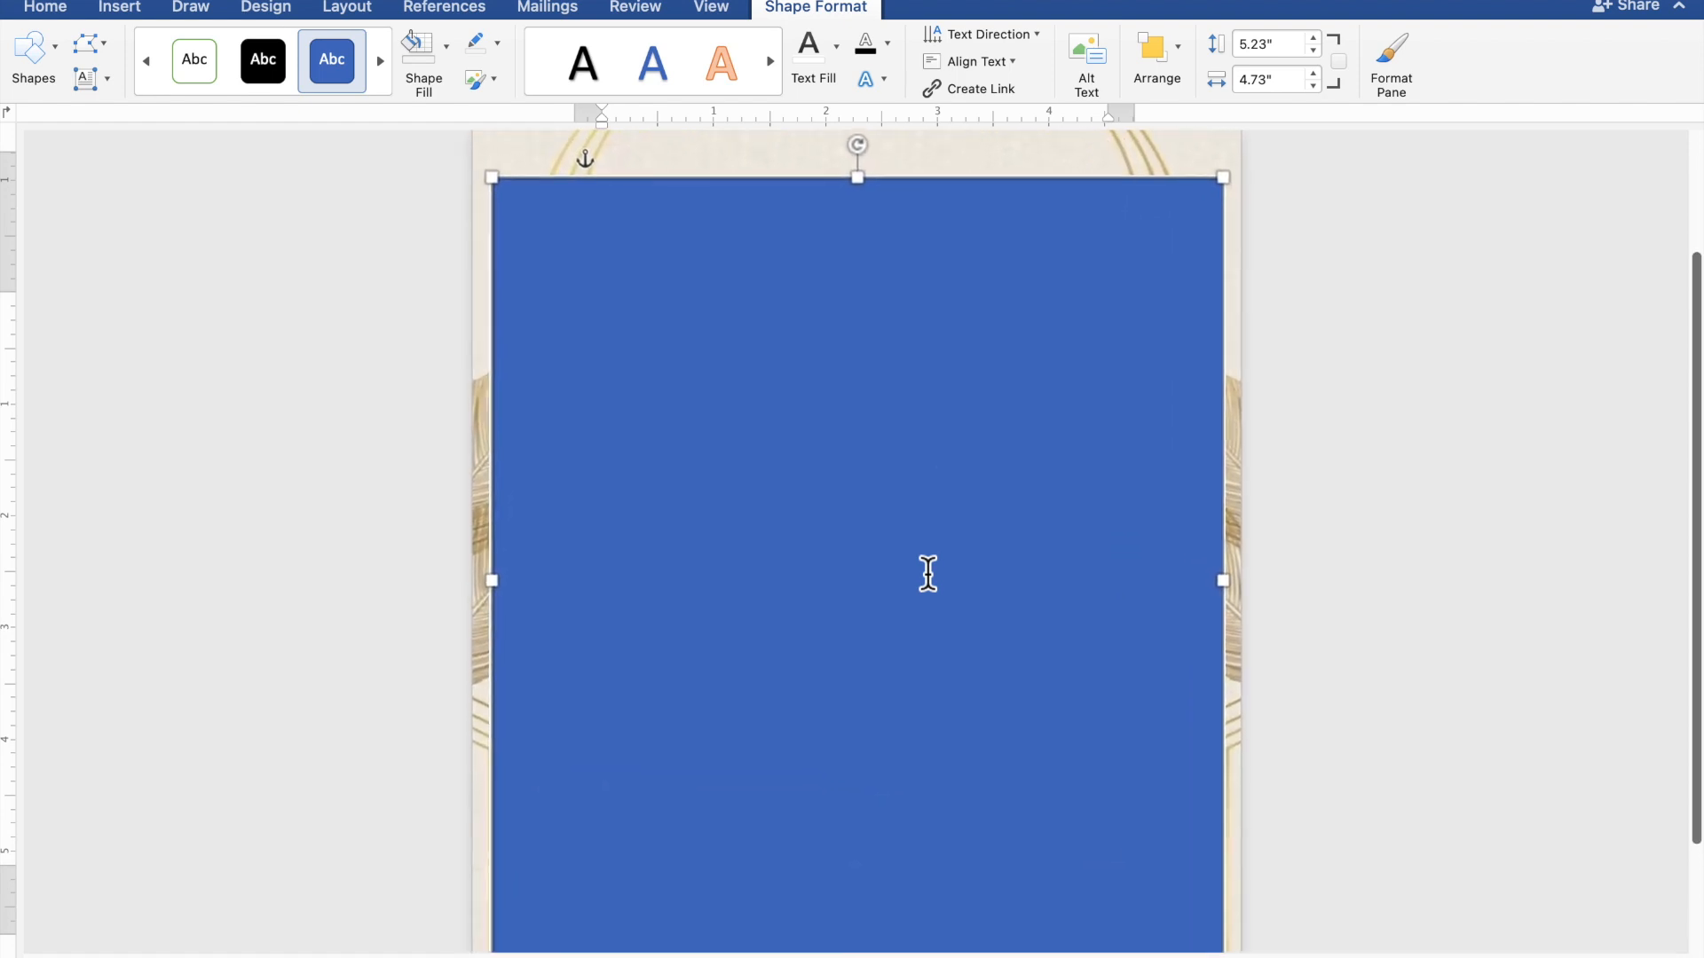
click(928, 574)
scroll(929, 574, down, 1)
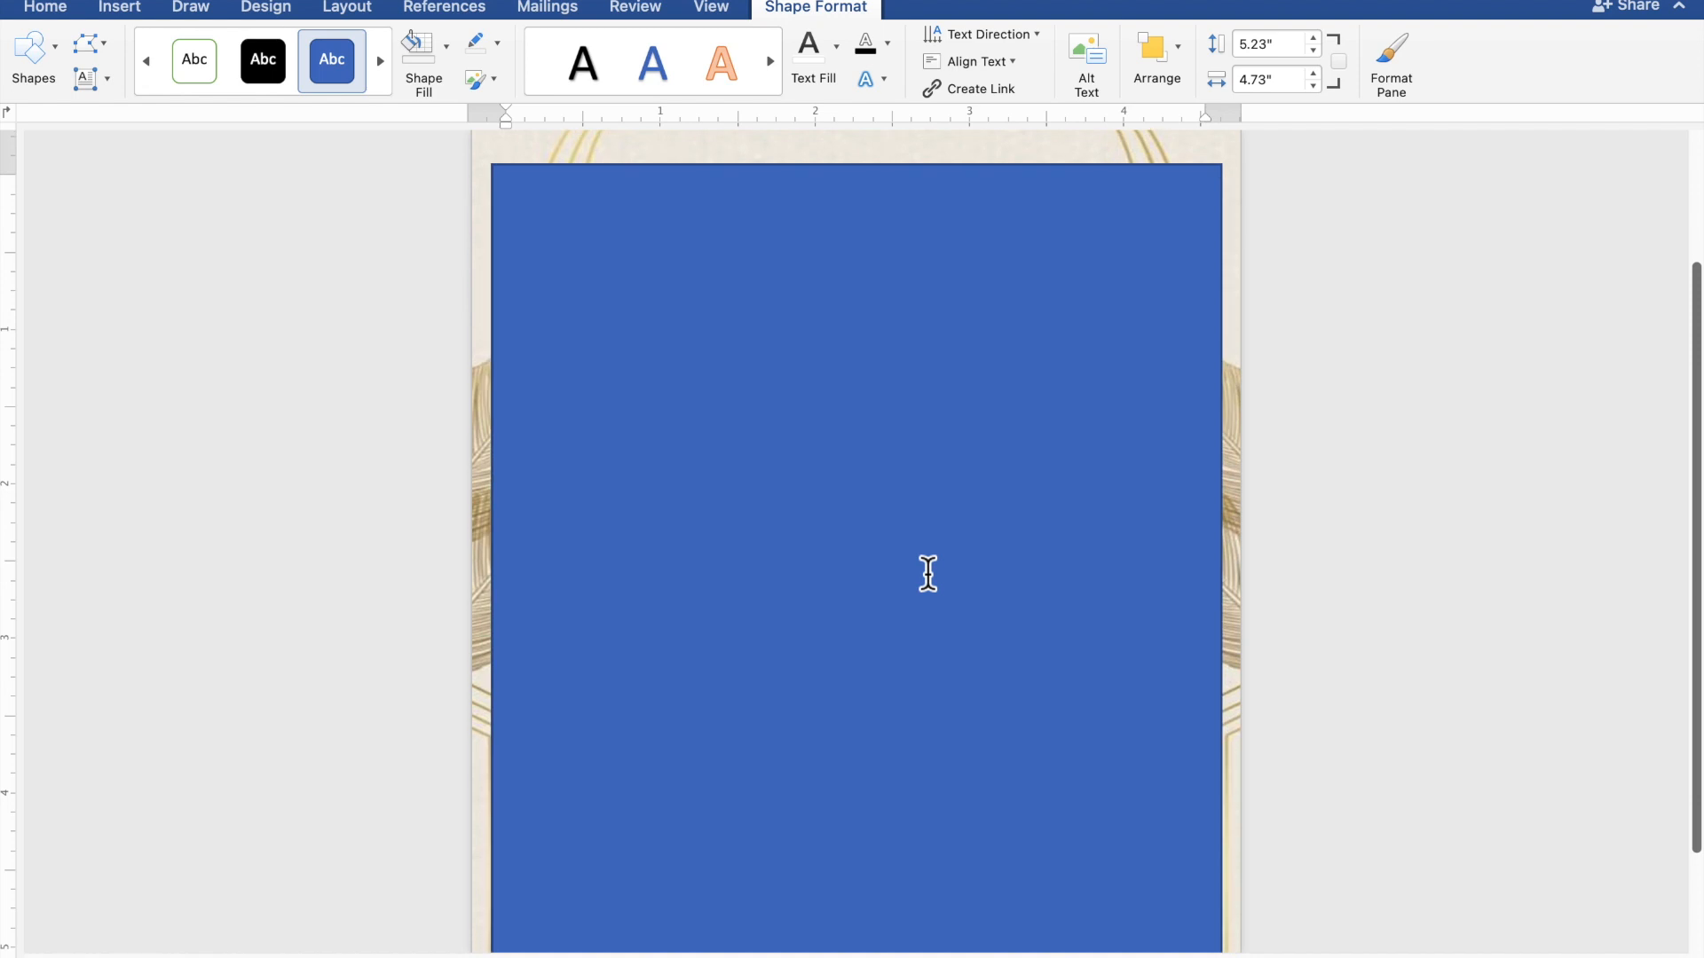
scroll(929, 574, down, 2)
scroll(929, 574, up, 1)
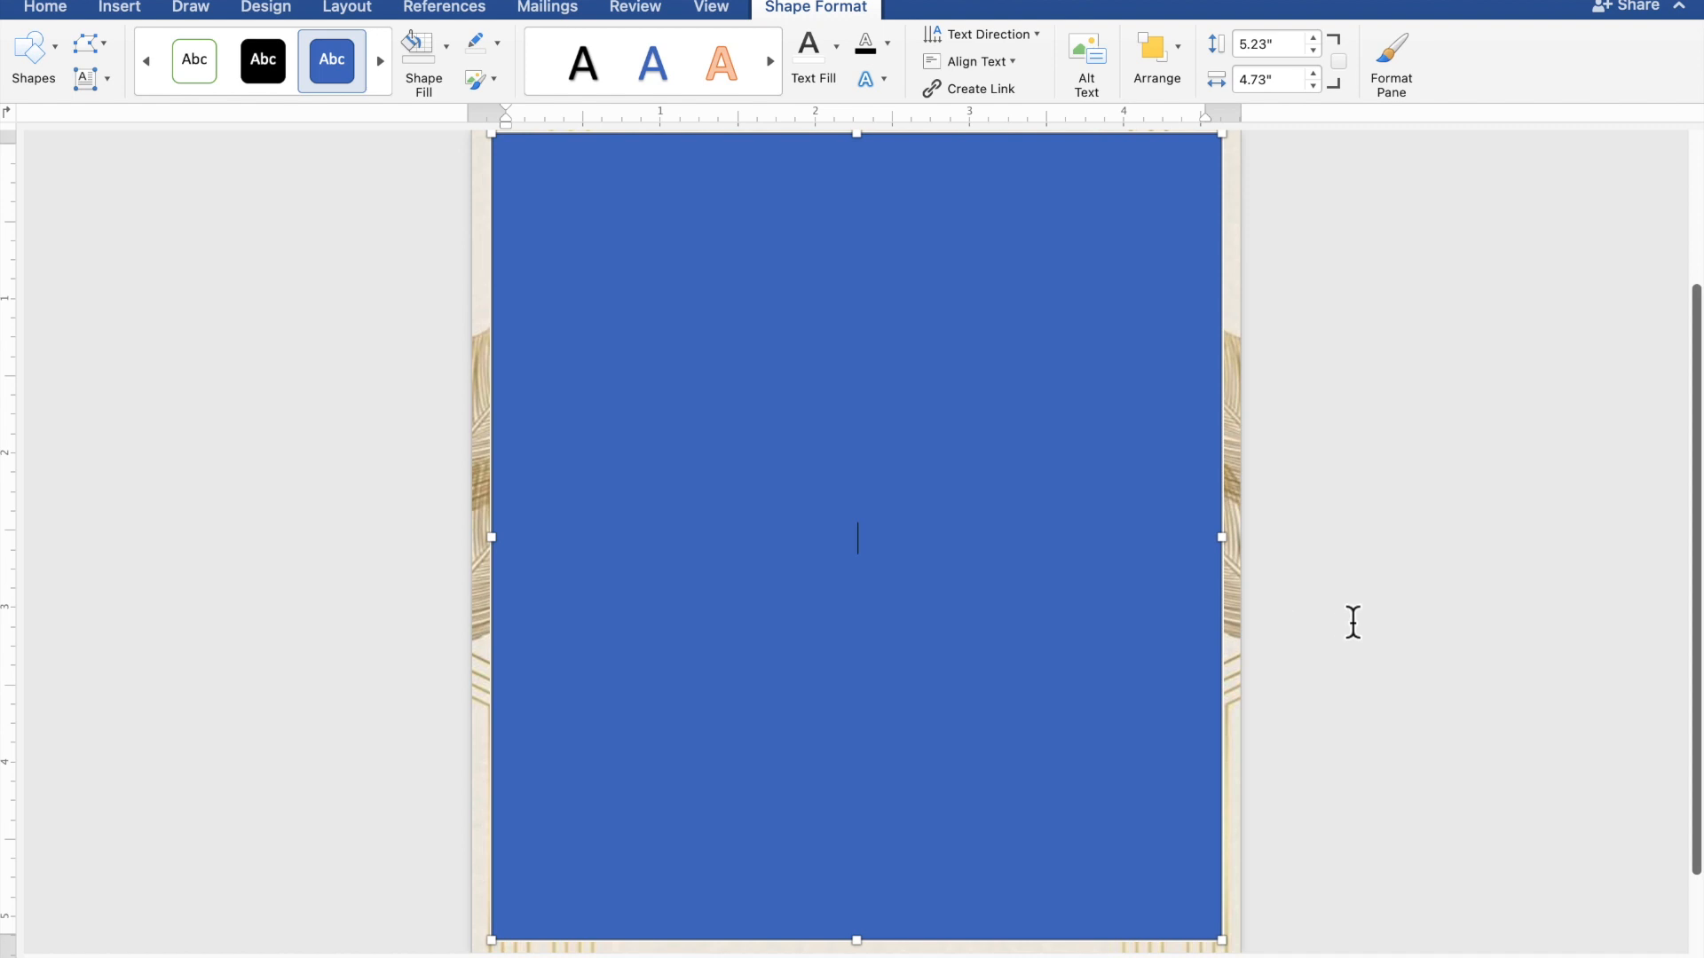
Type the heading TOGETHER WITH THEIR FAMILIES, then the couple's two names separated by AND
text(TOGETHER )
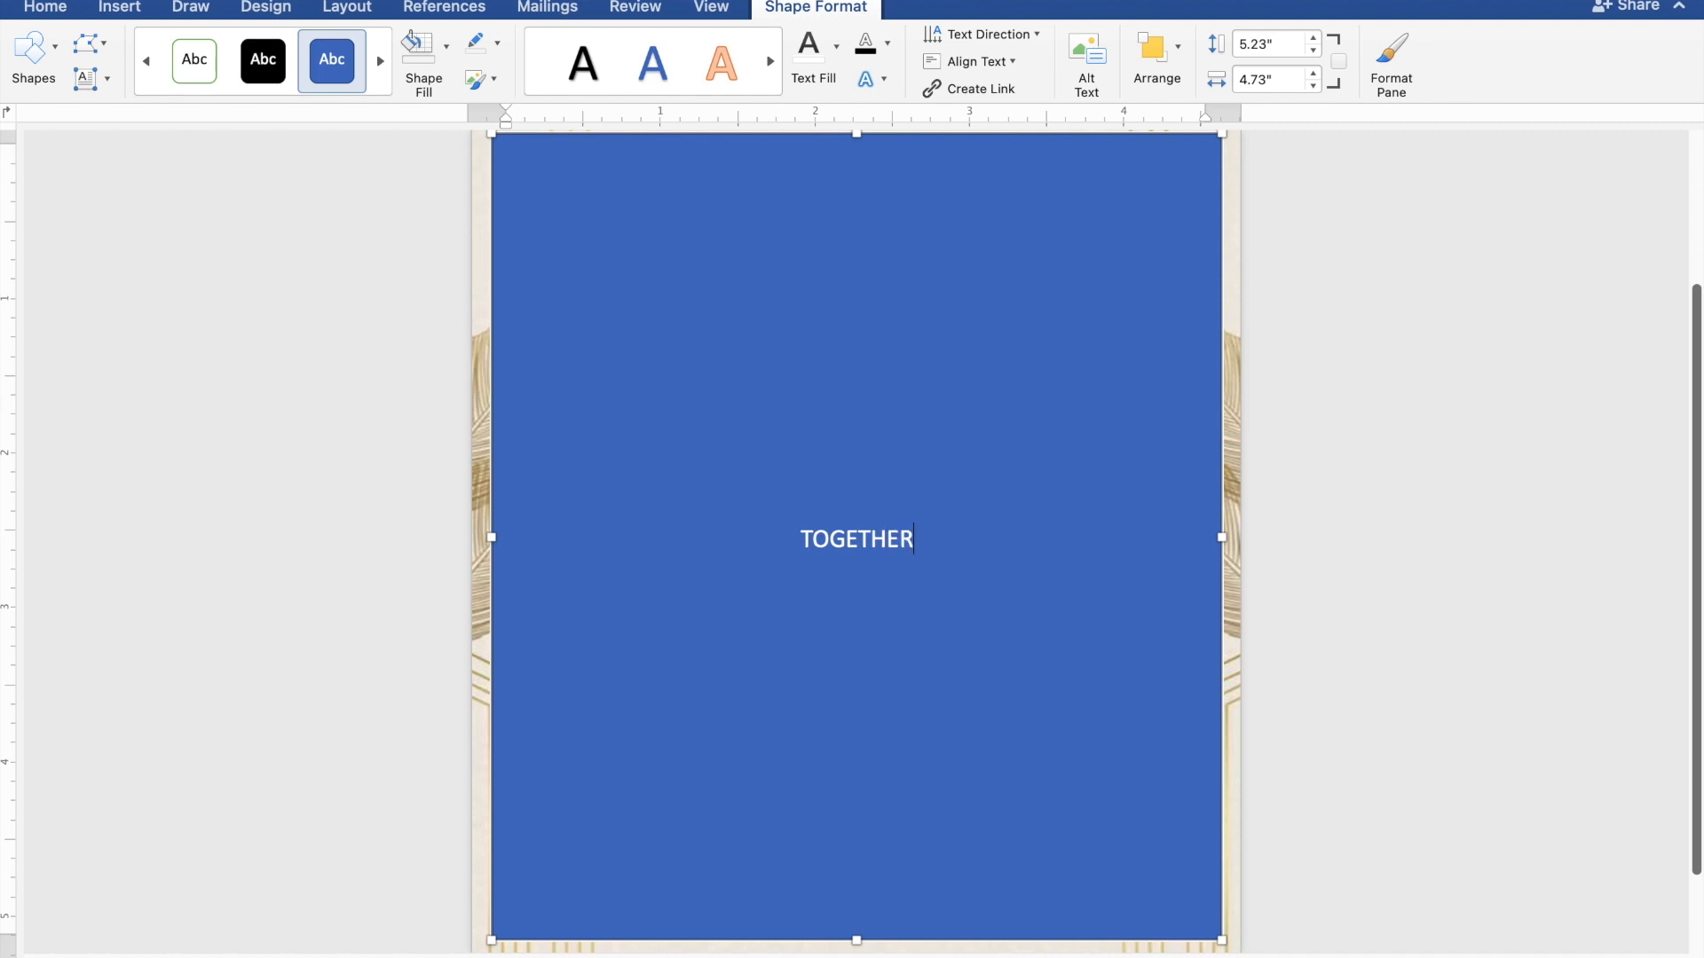
text(WI)
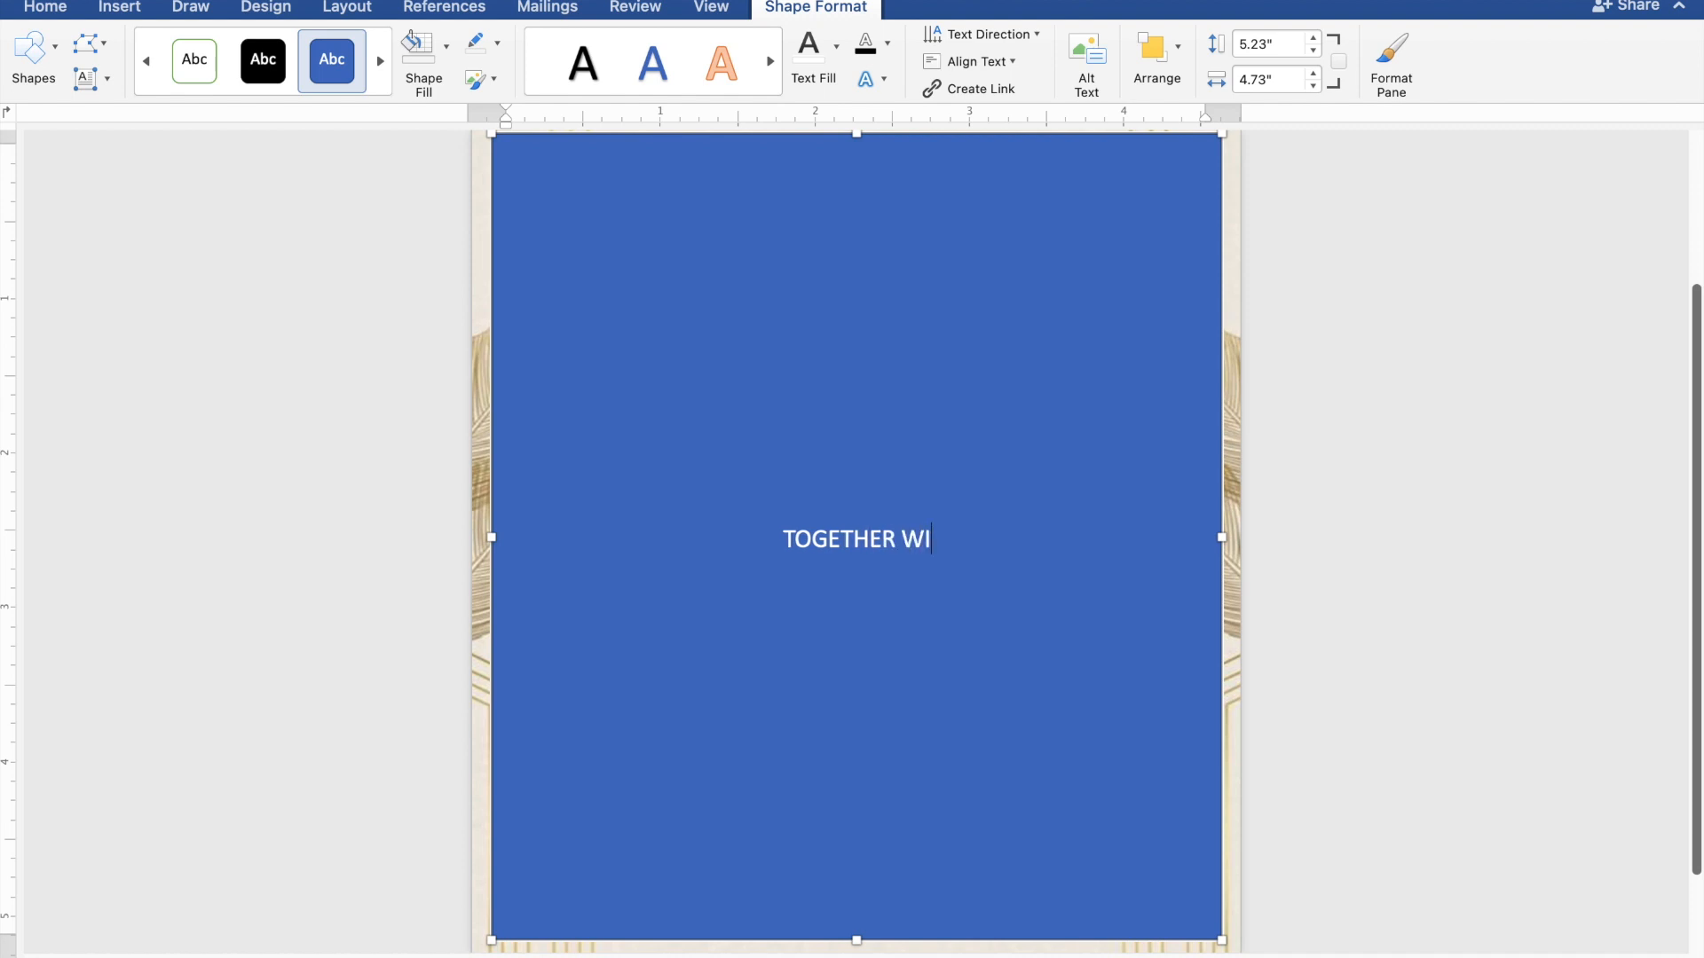
text(TH THEIR FA)
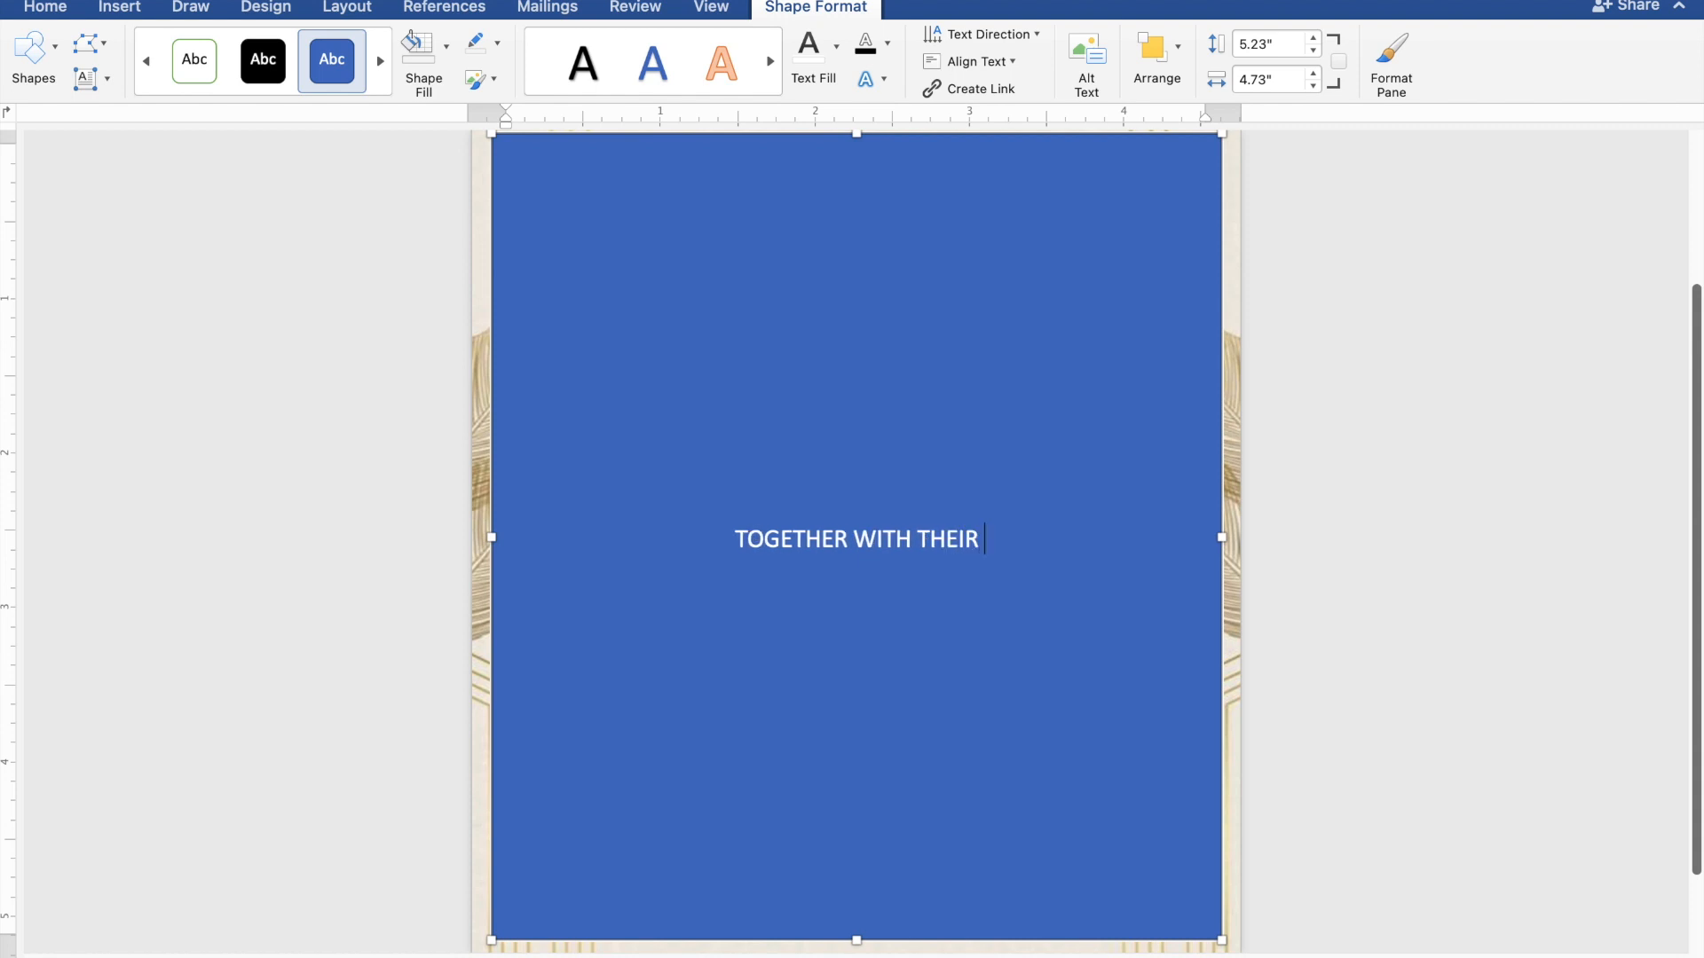
text(M)
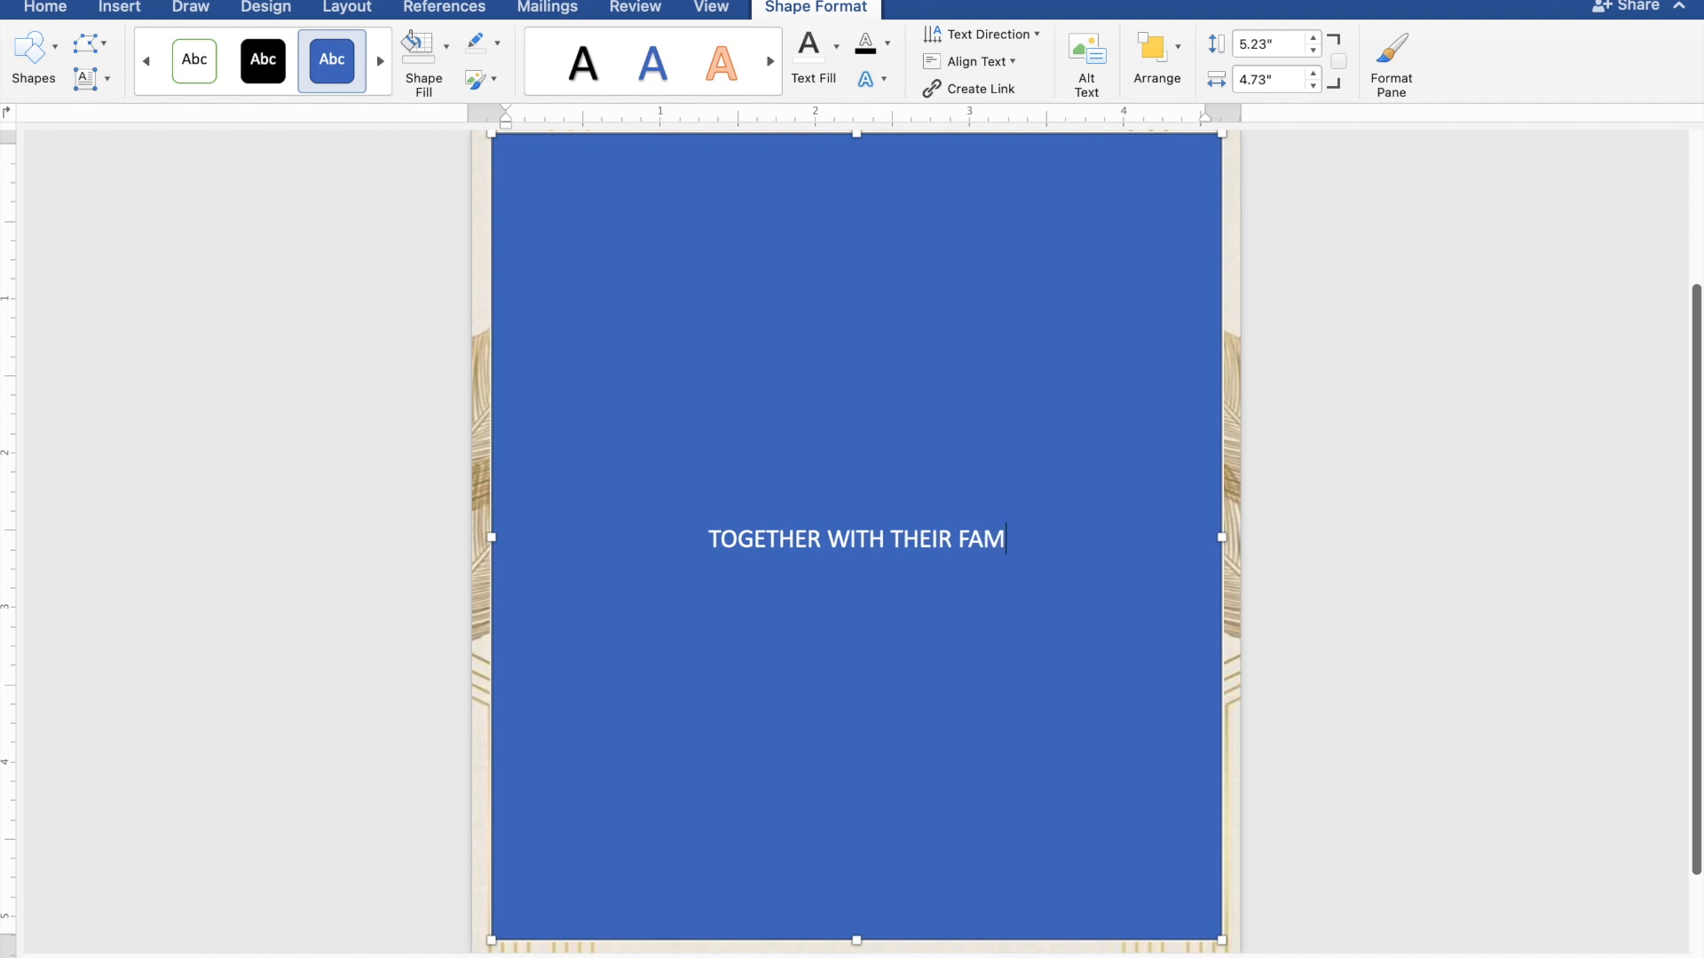
text(ILIES)
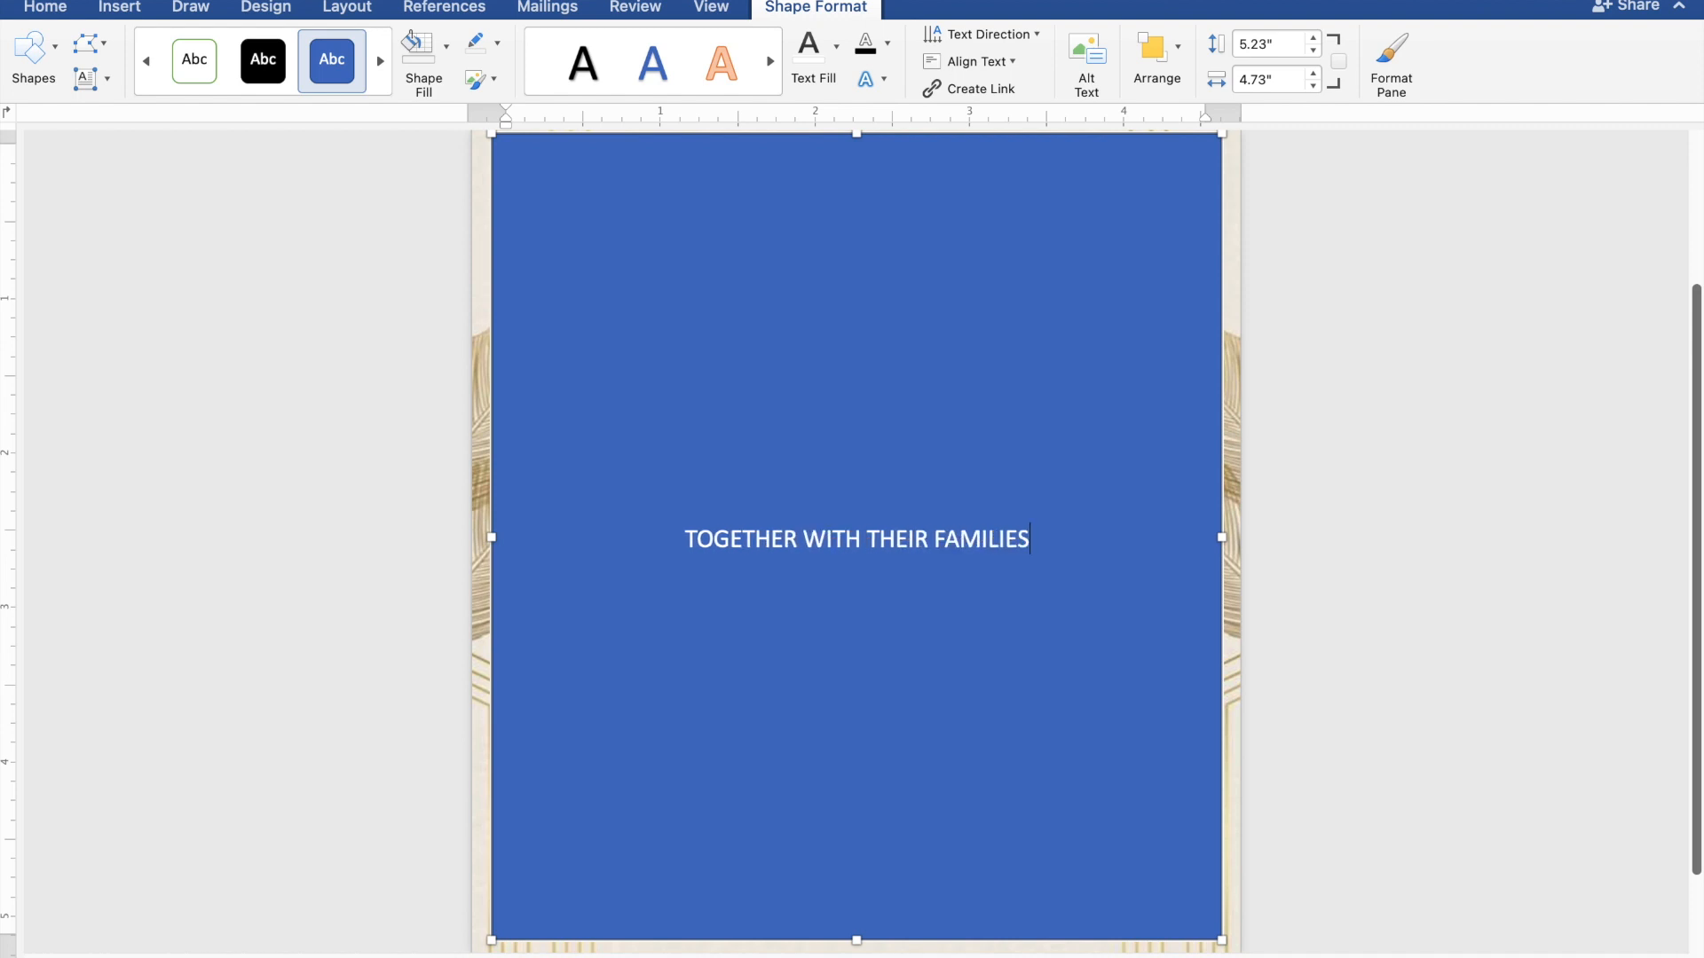
key(Return)
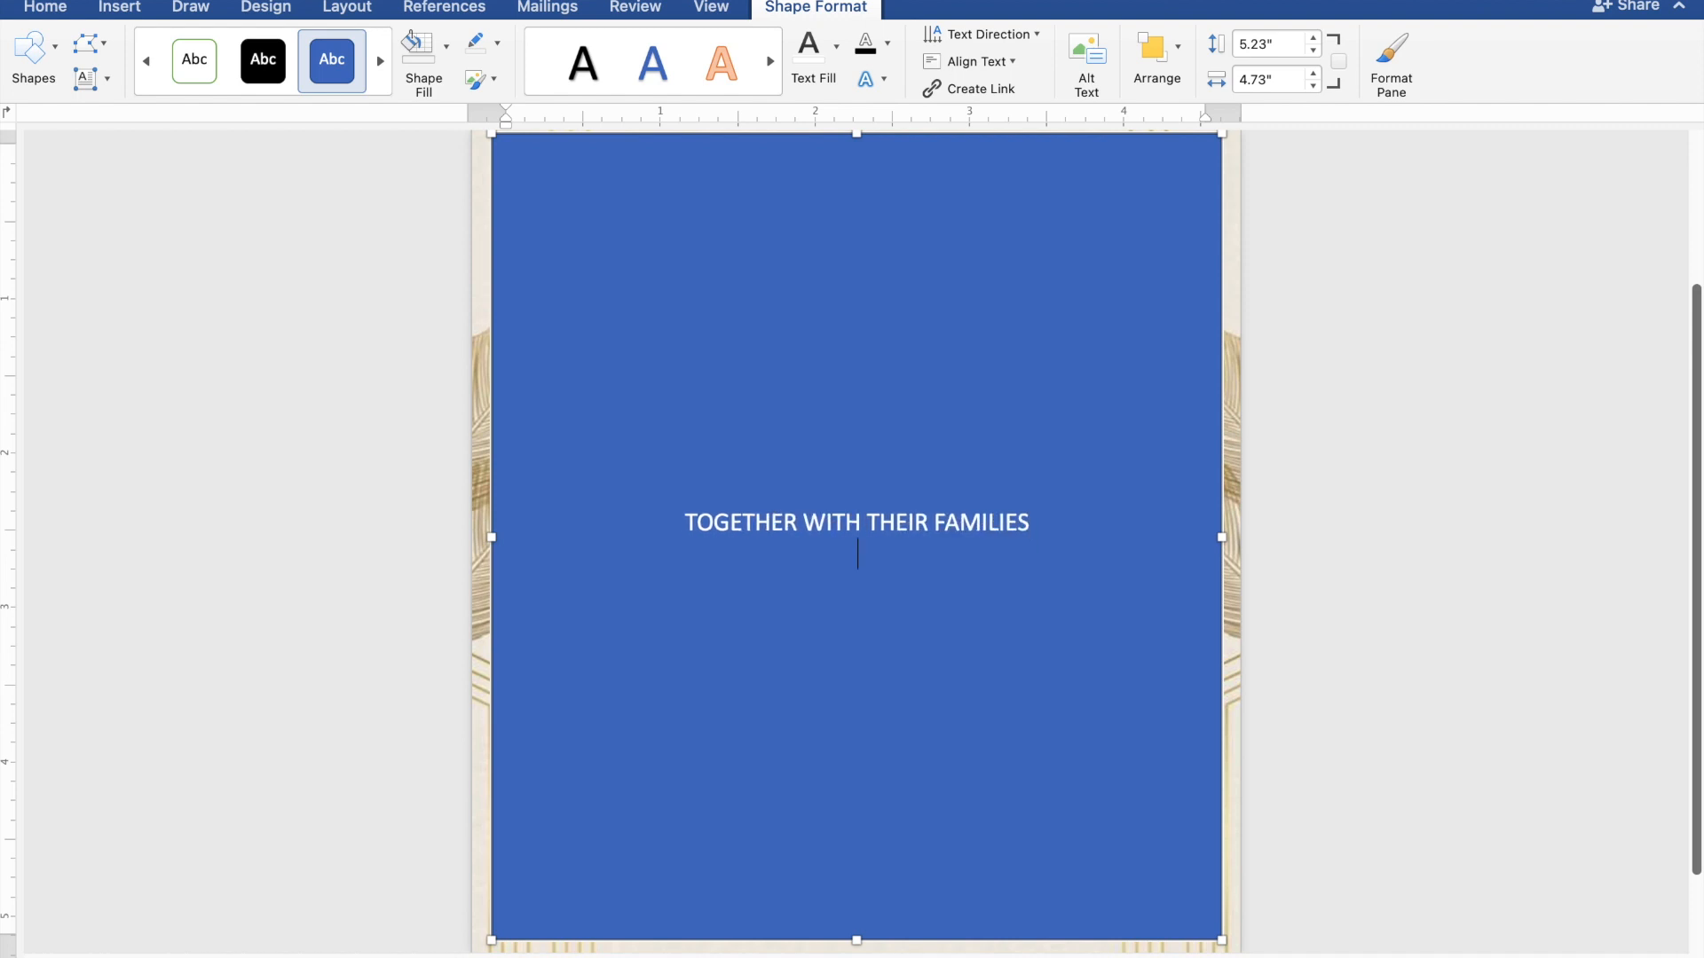
key(Return)
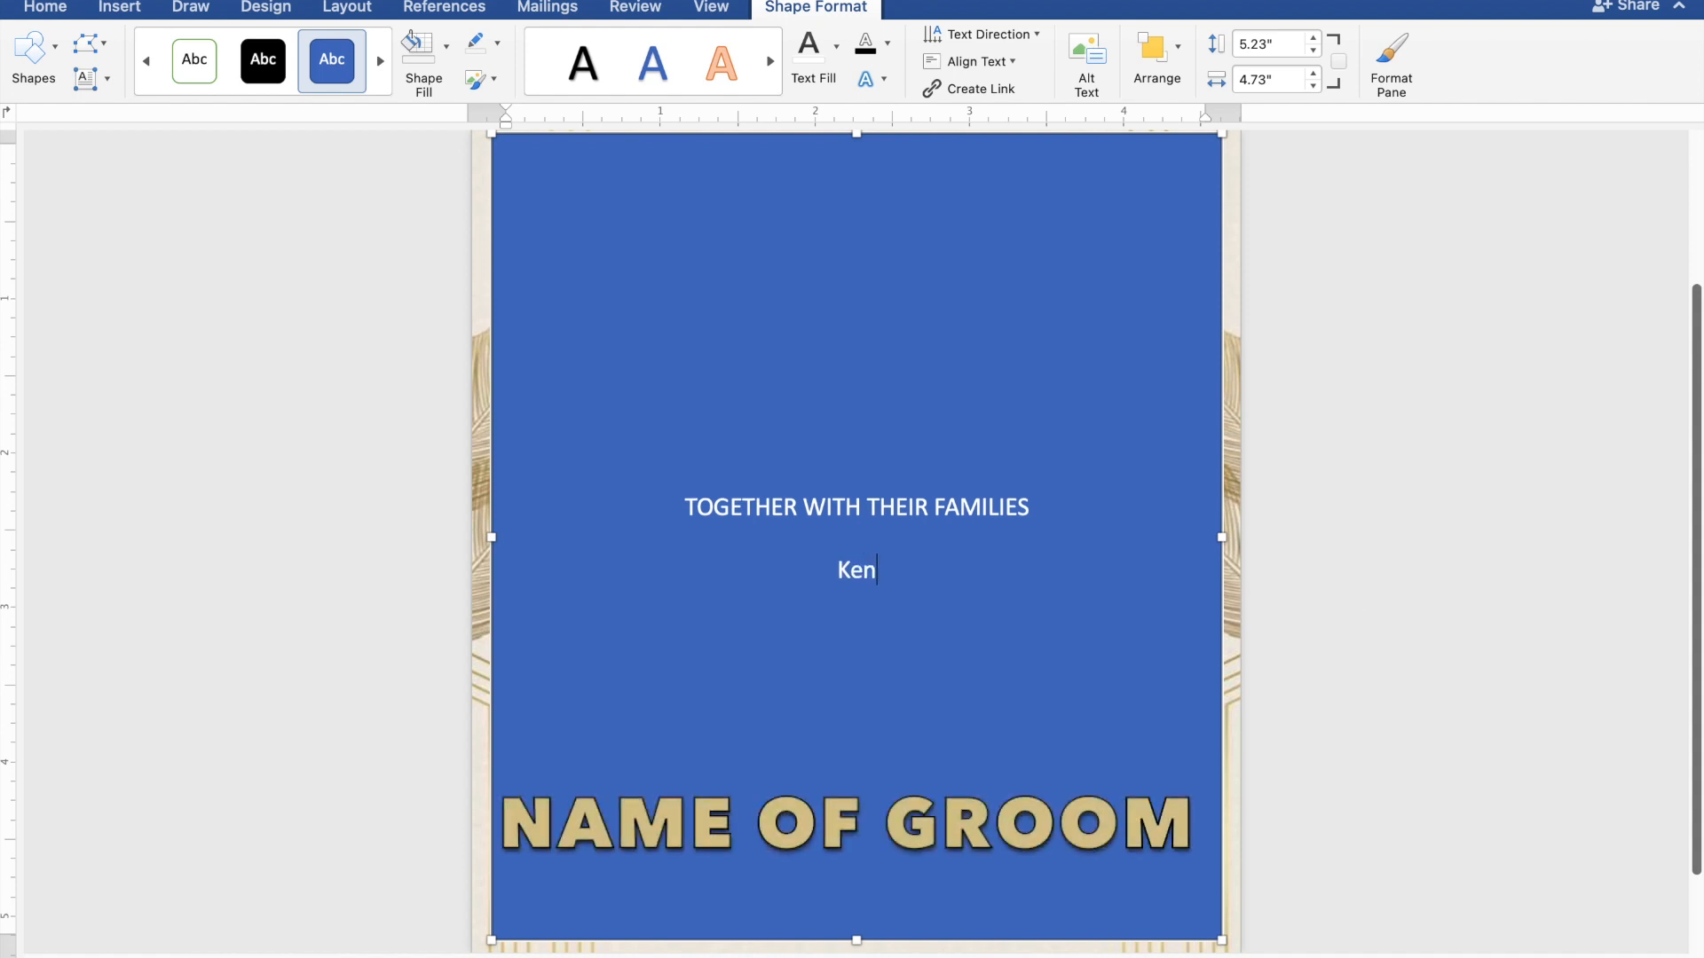
key(Return)
text(AND)
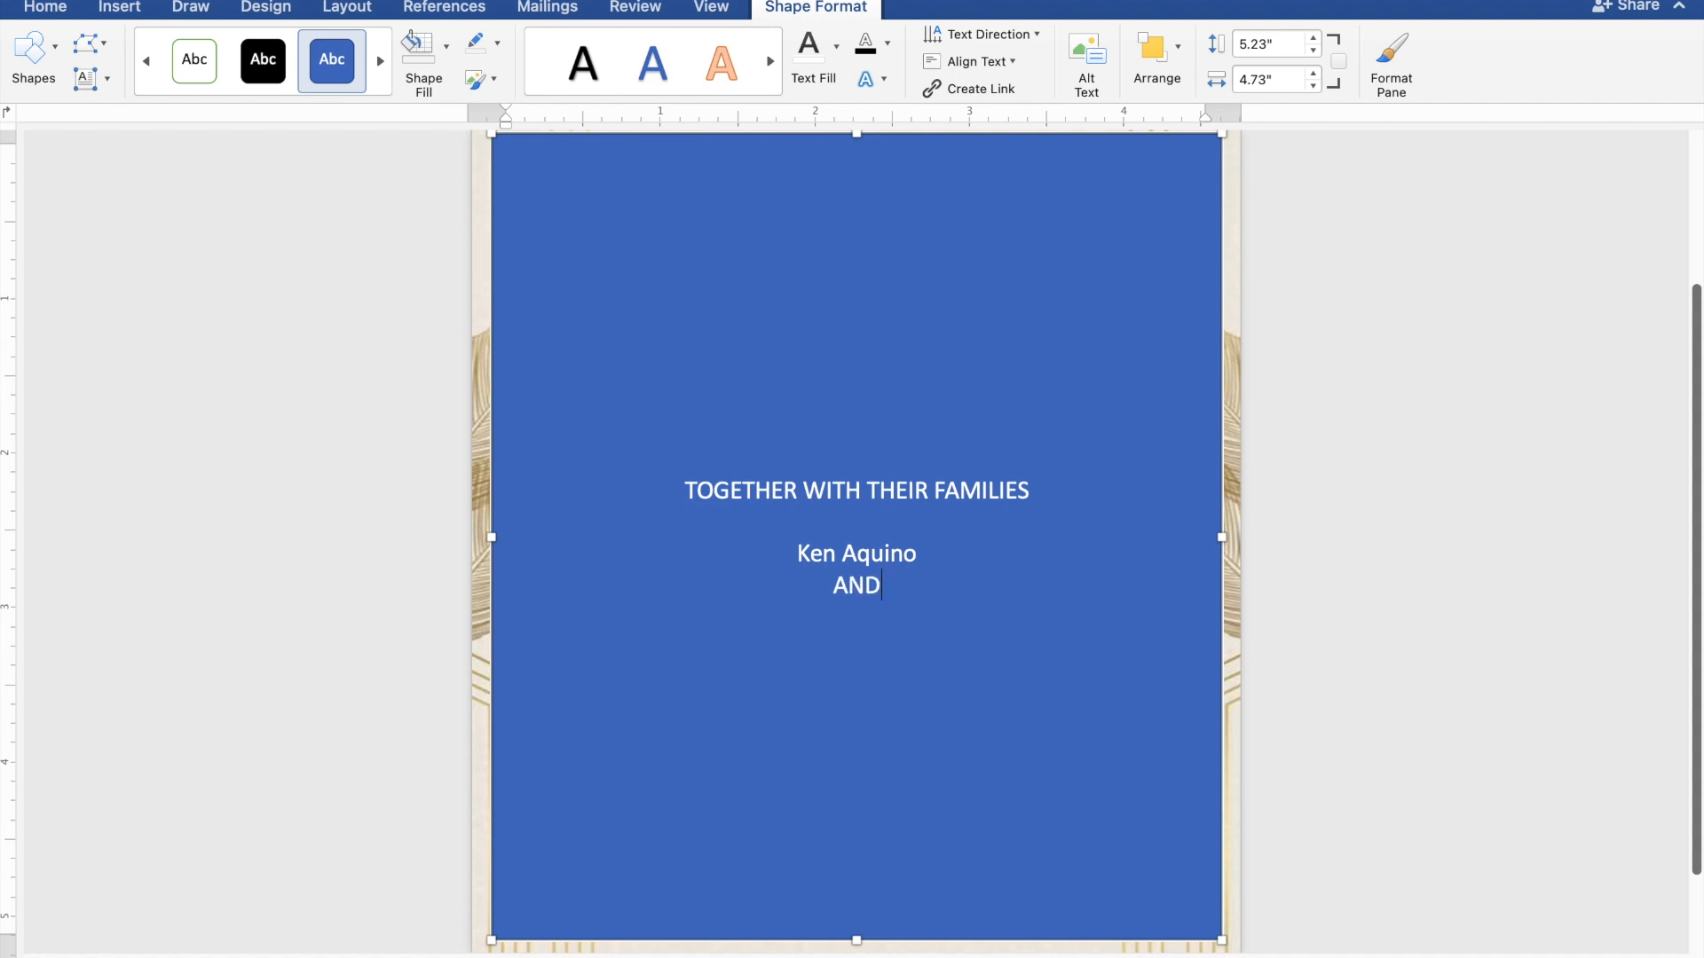
key(Return)
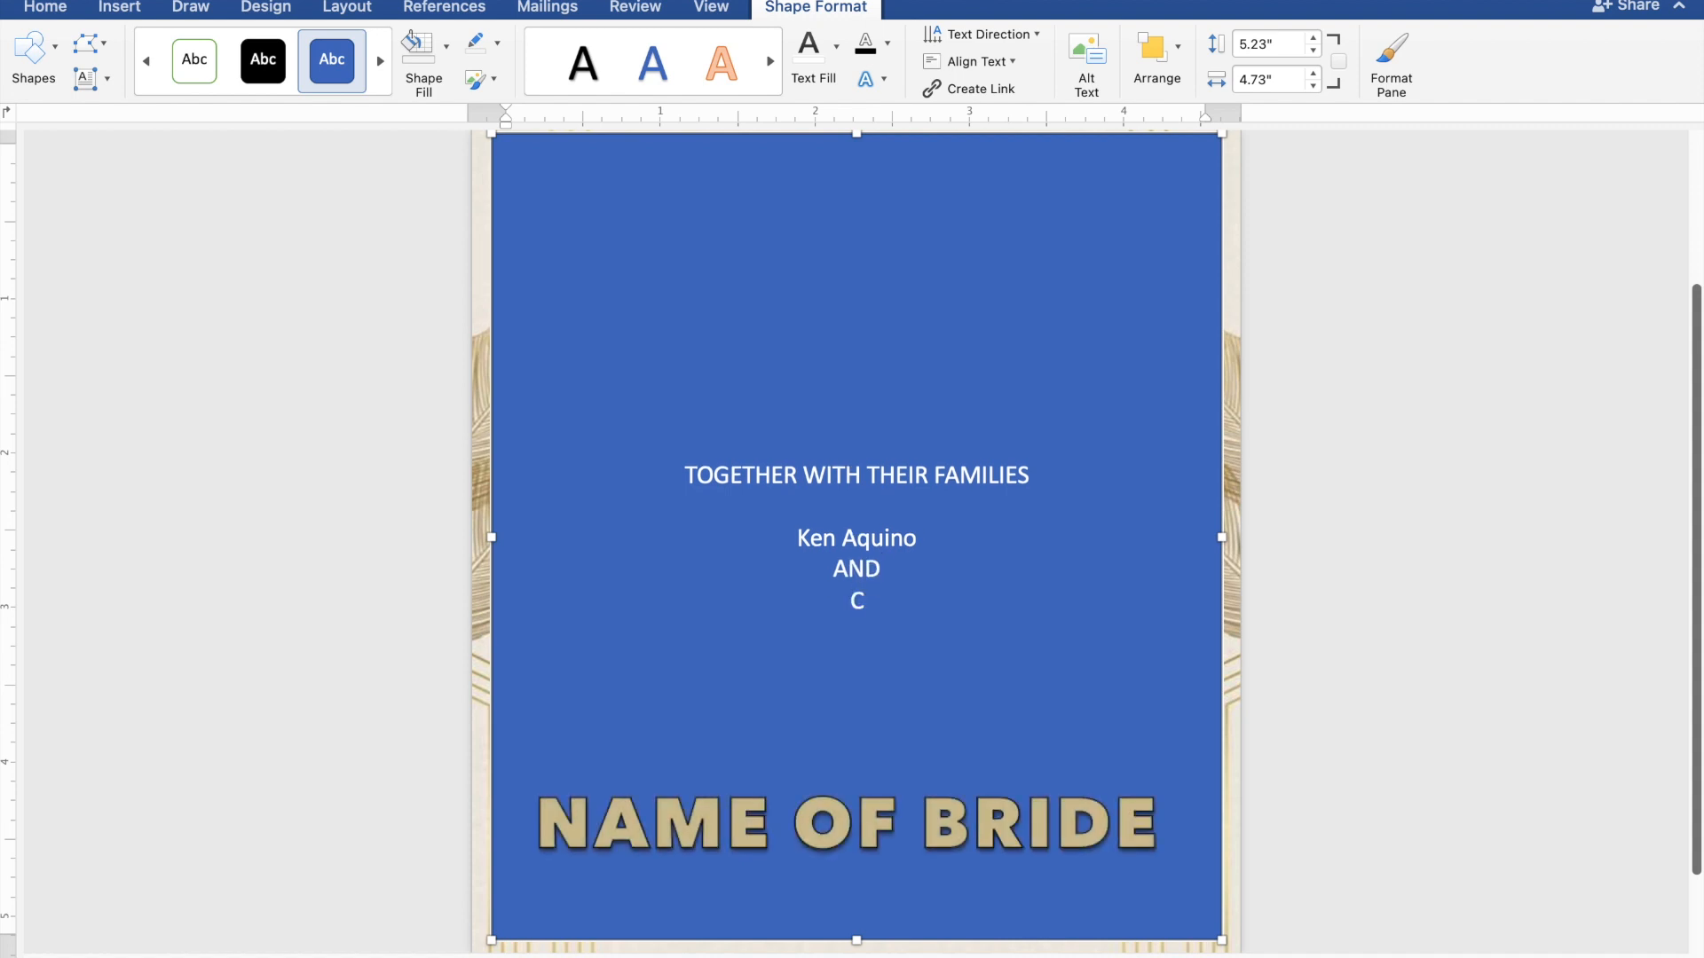
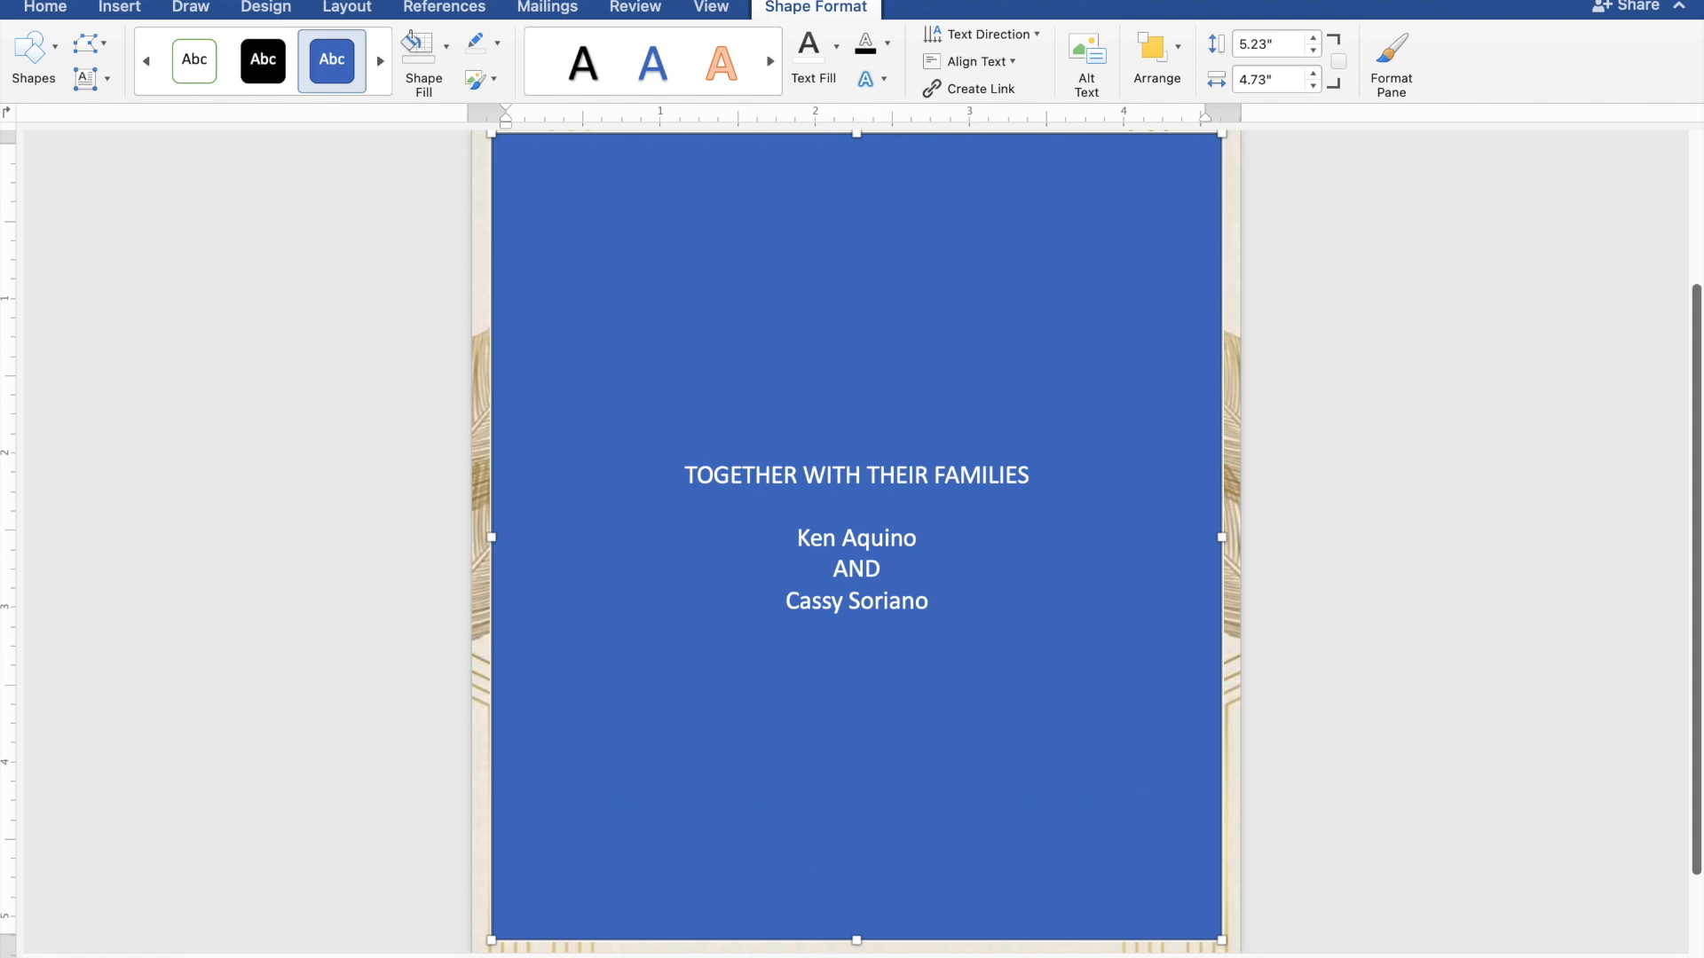
Add REQUEST THE PLEASURE OF YOUR PRESENCE and AS THEY JOYFULLY UNITE IN MARRIAGE below the names
key(Return)
key(Return)
text(REQ)
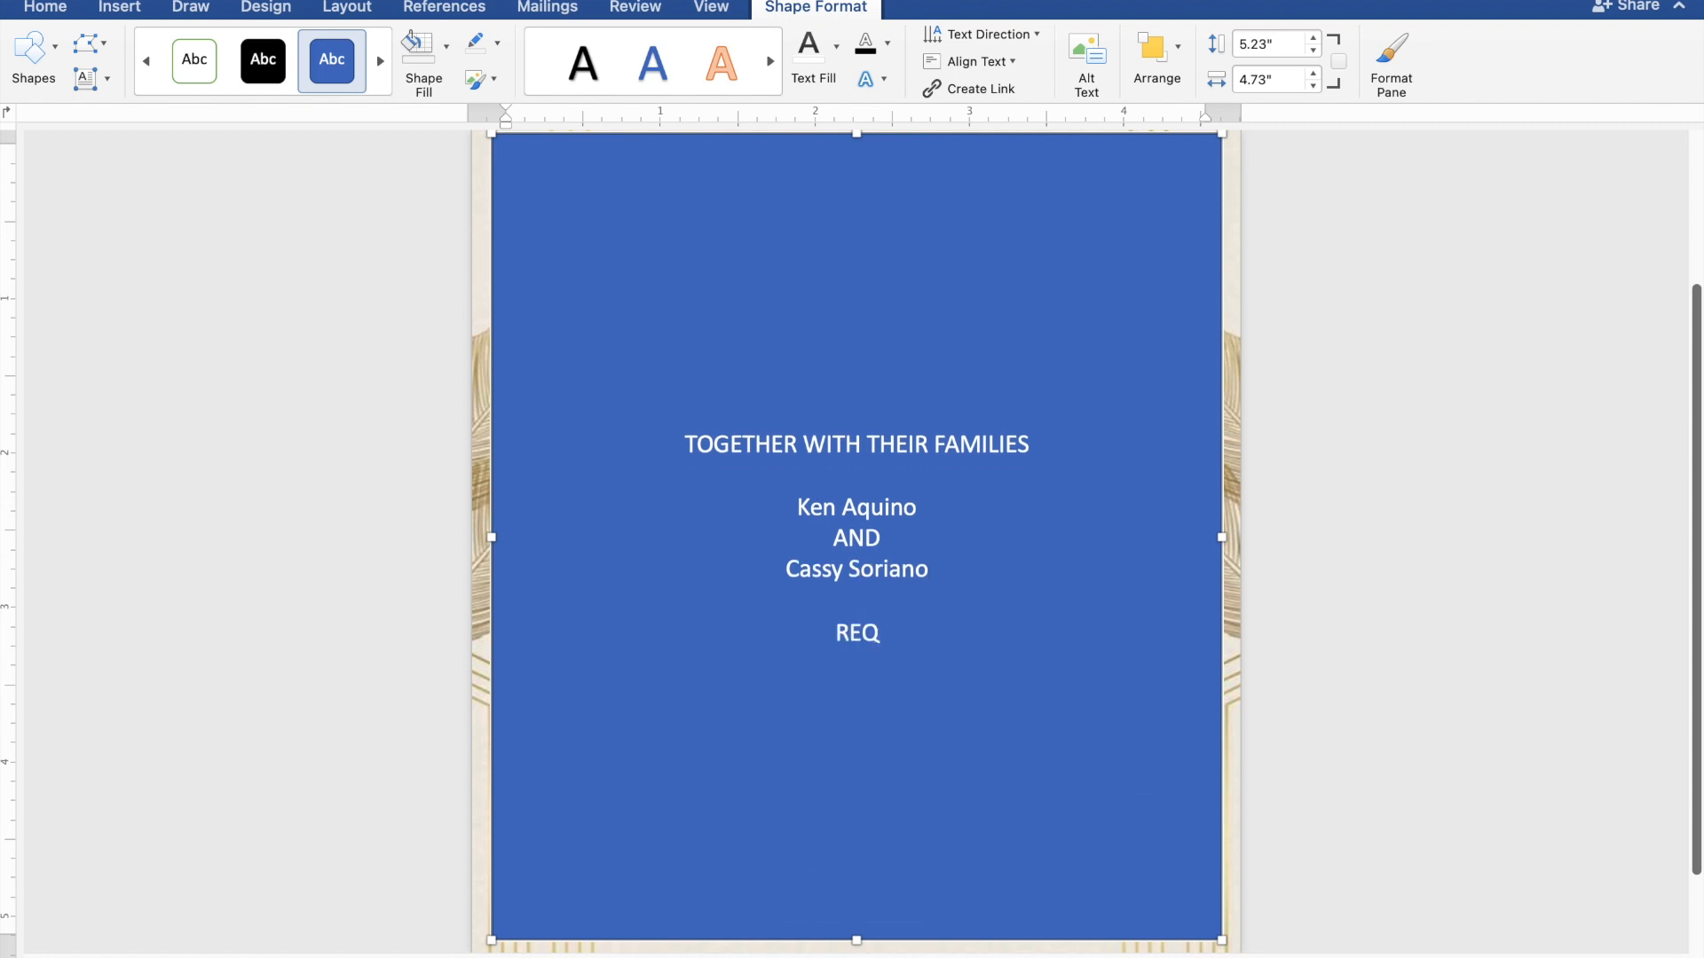
text(UEST THE )
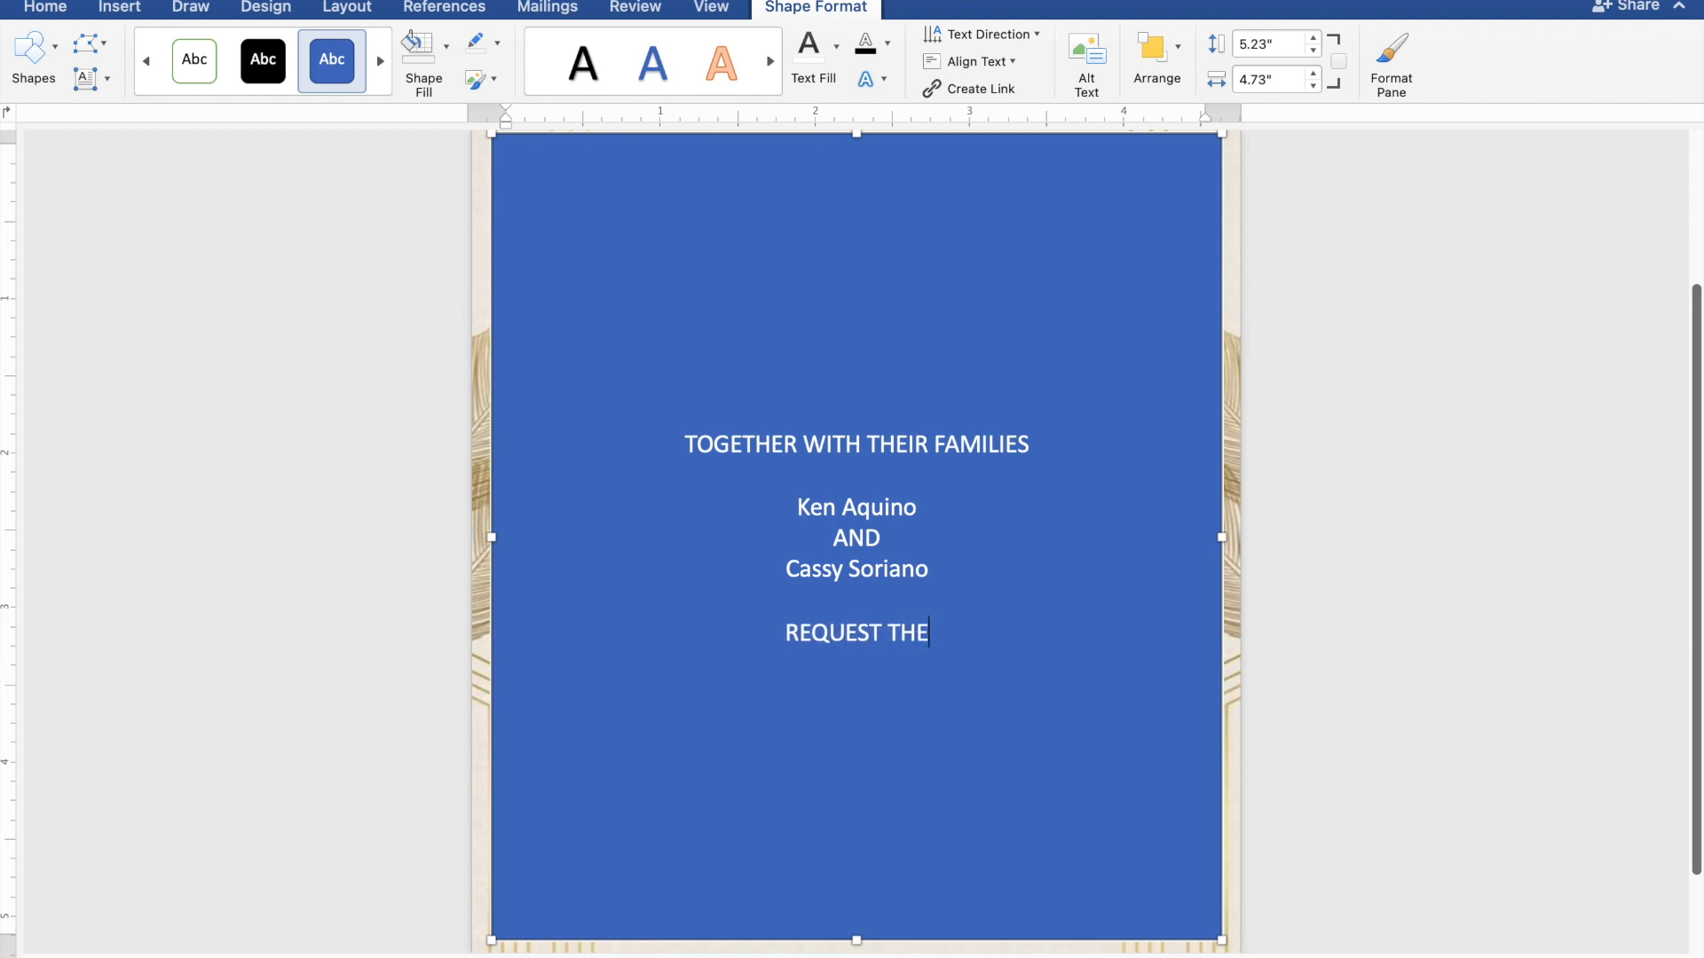
text(PL)
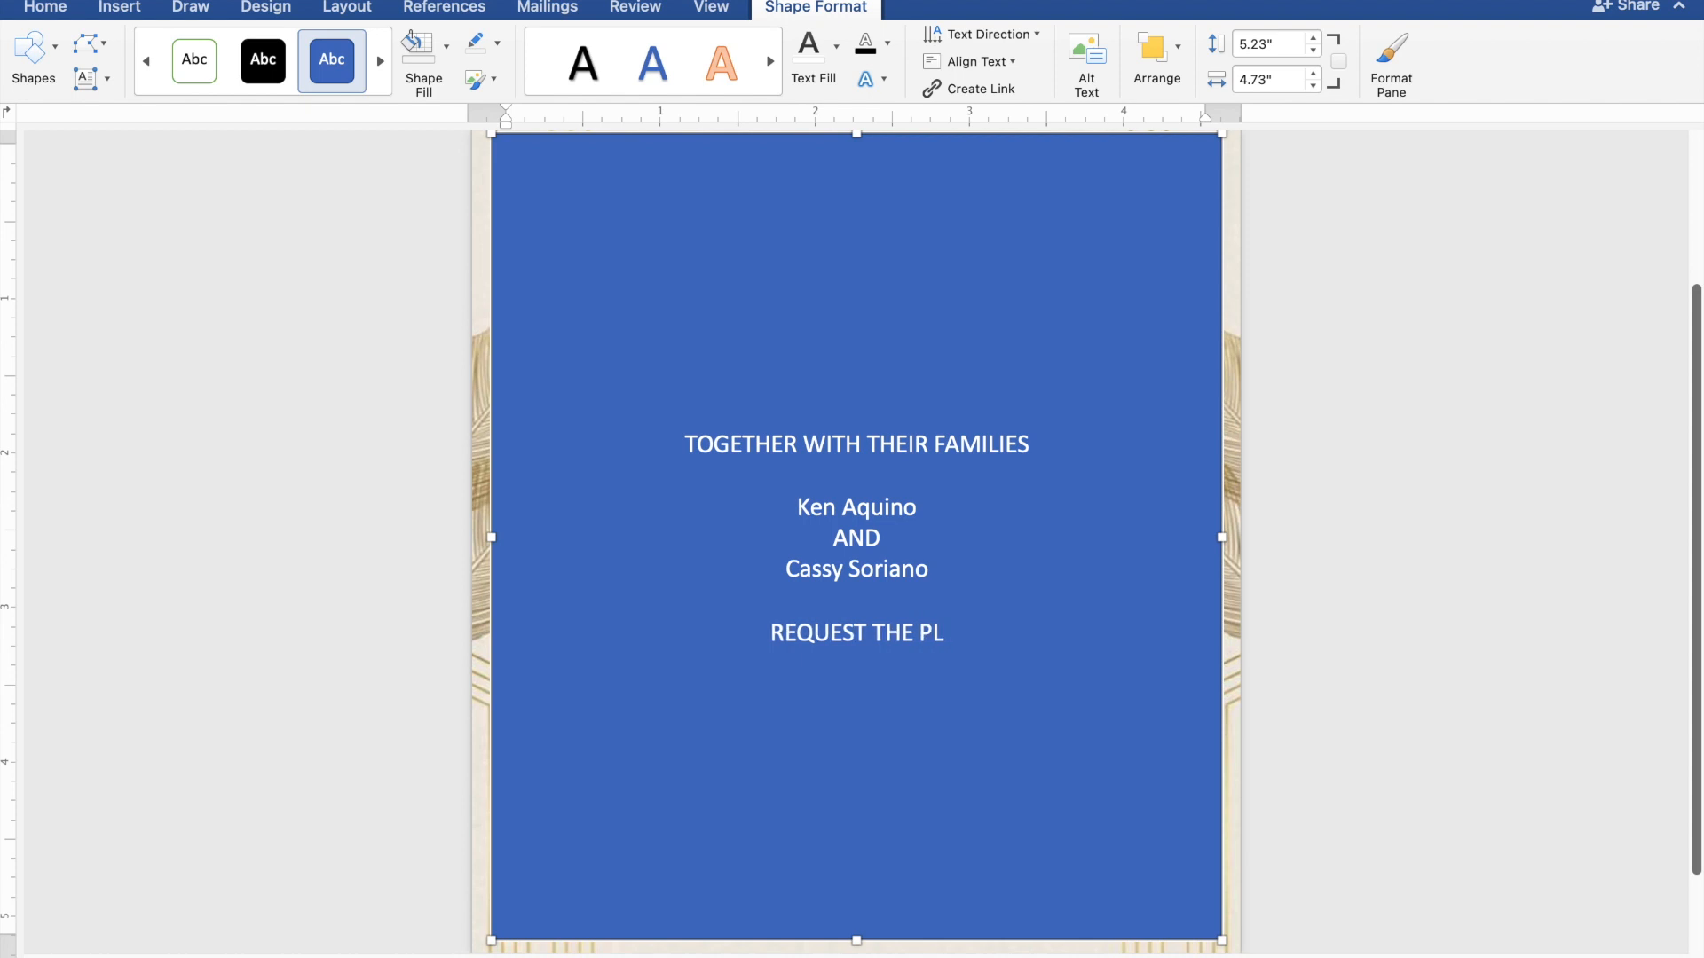
text(E)
text(A)
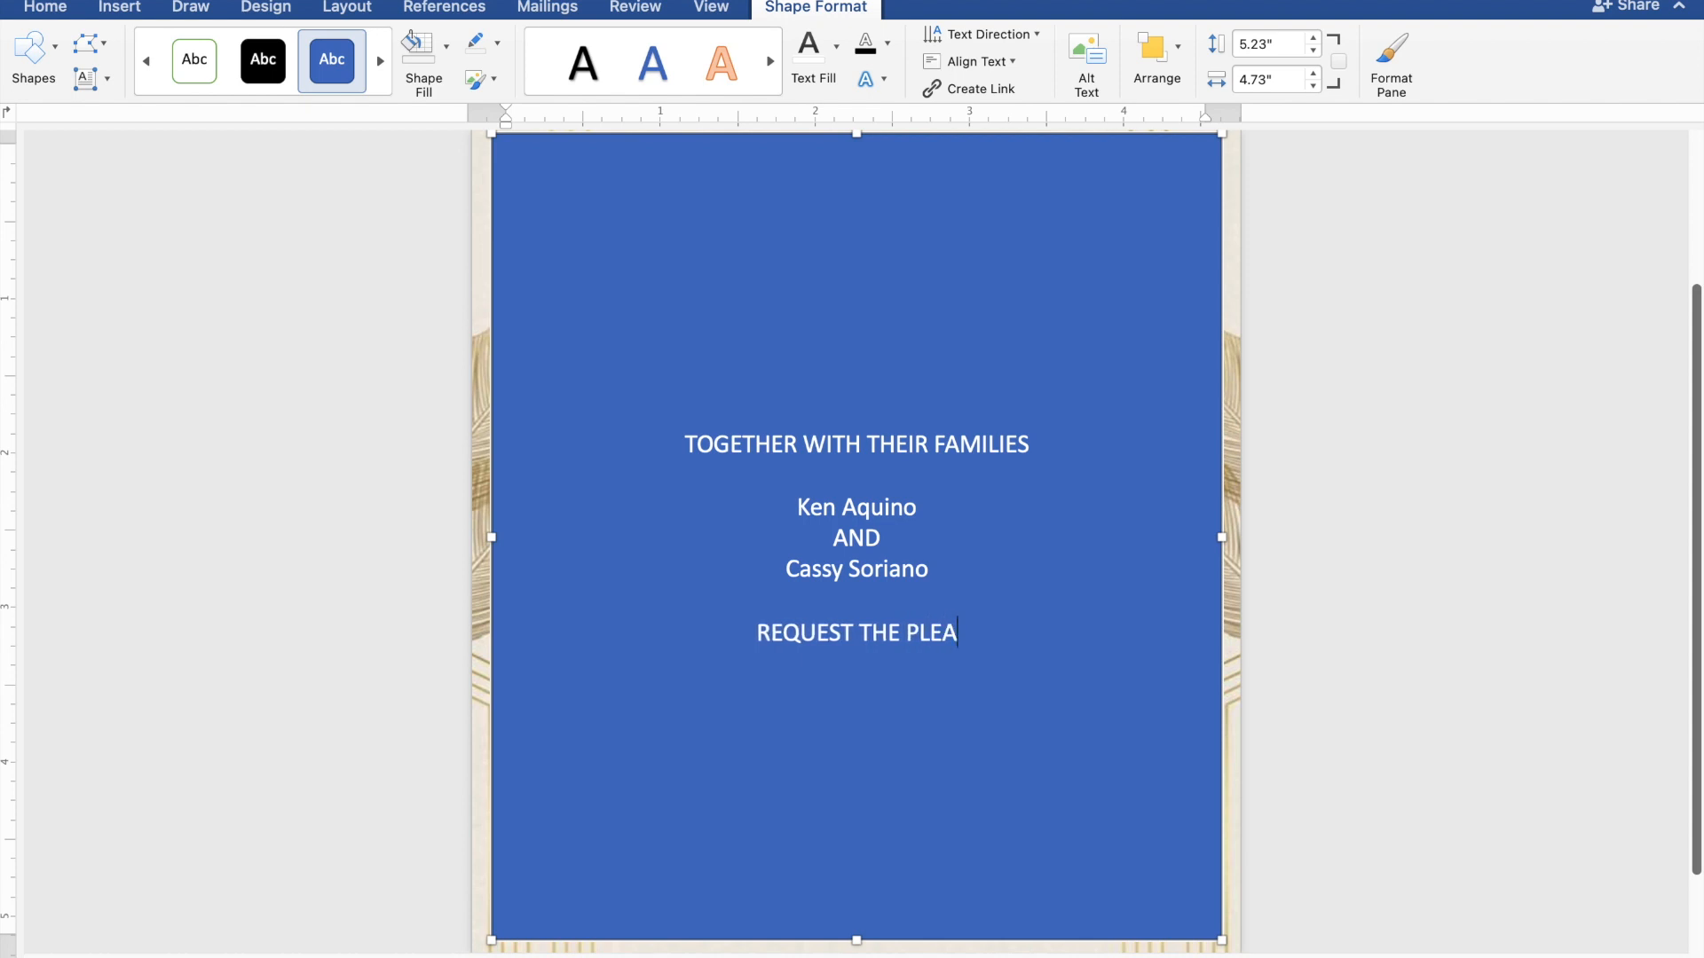
text(SUR)
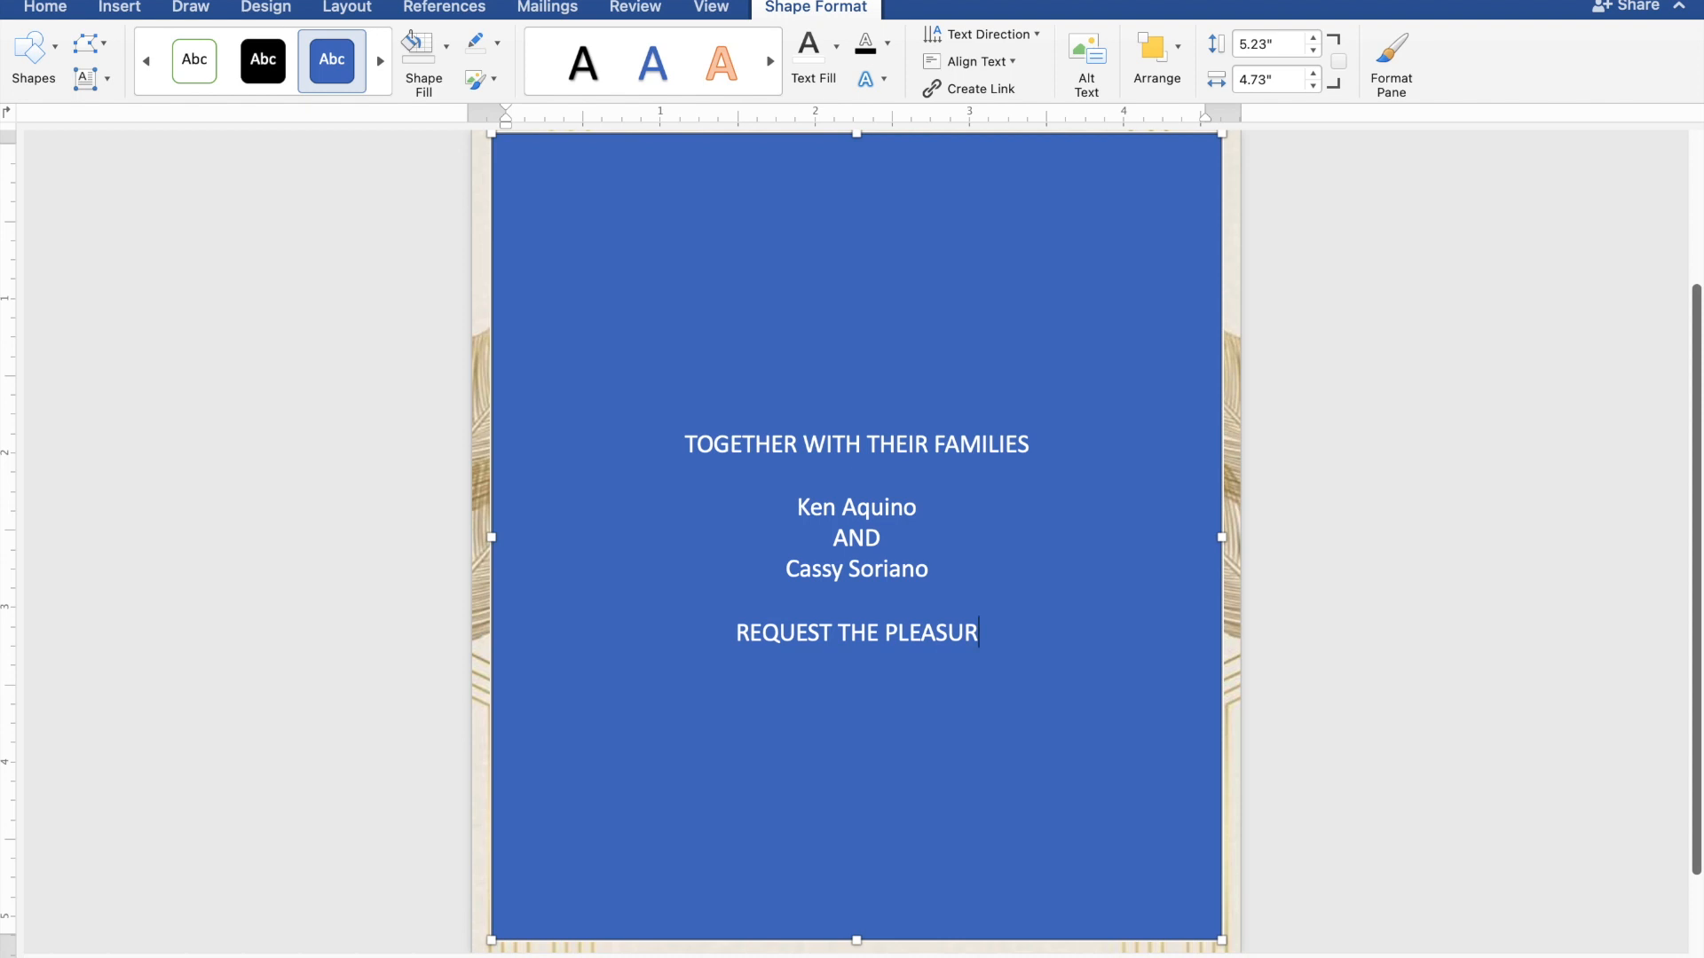
text(E O)
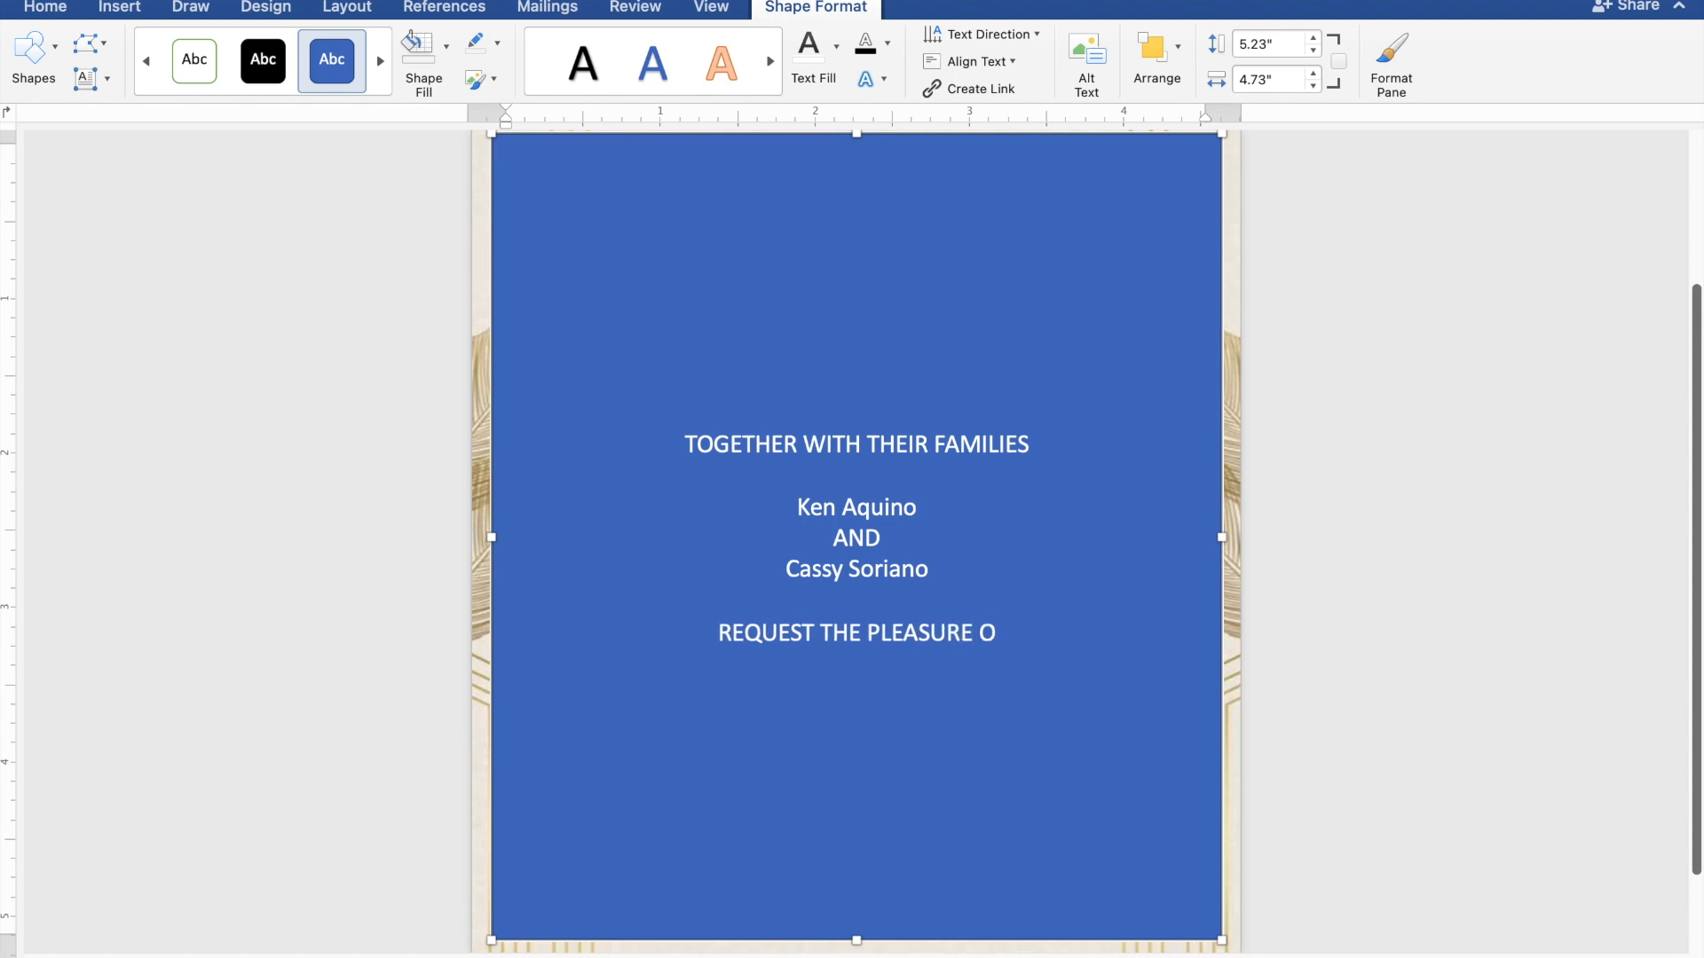
text(F Y)
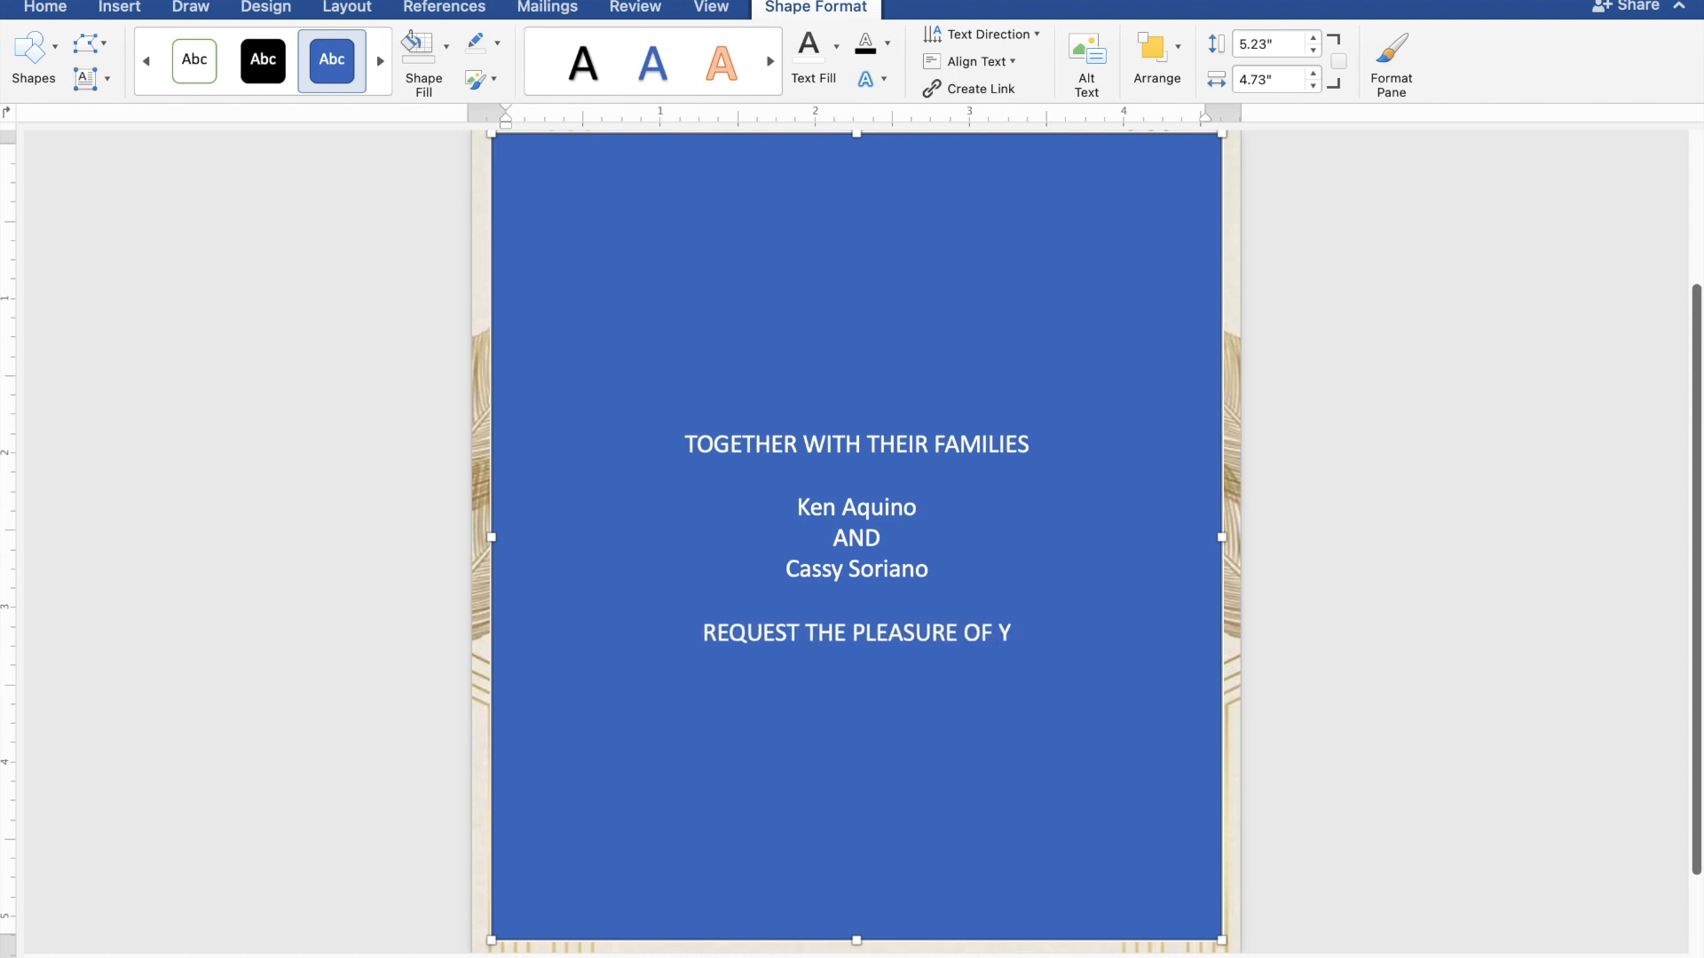
text(OUR)
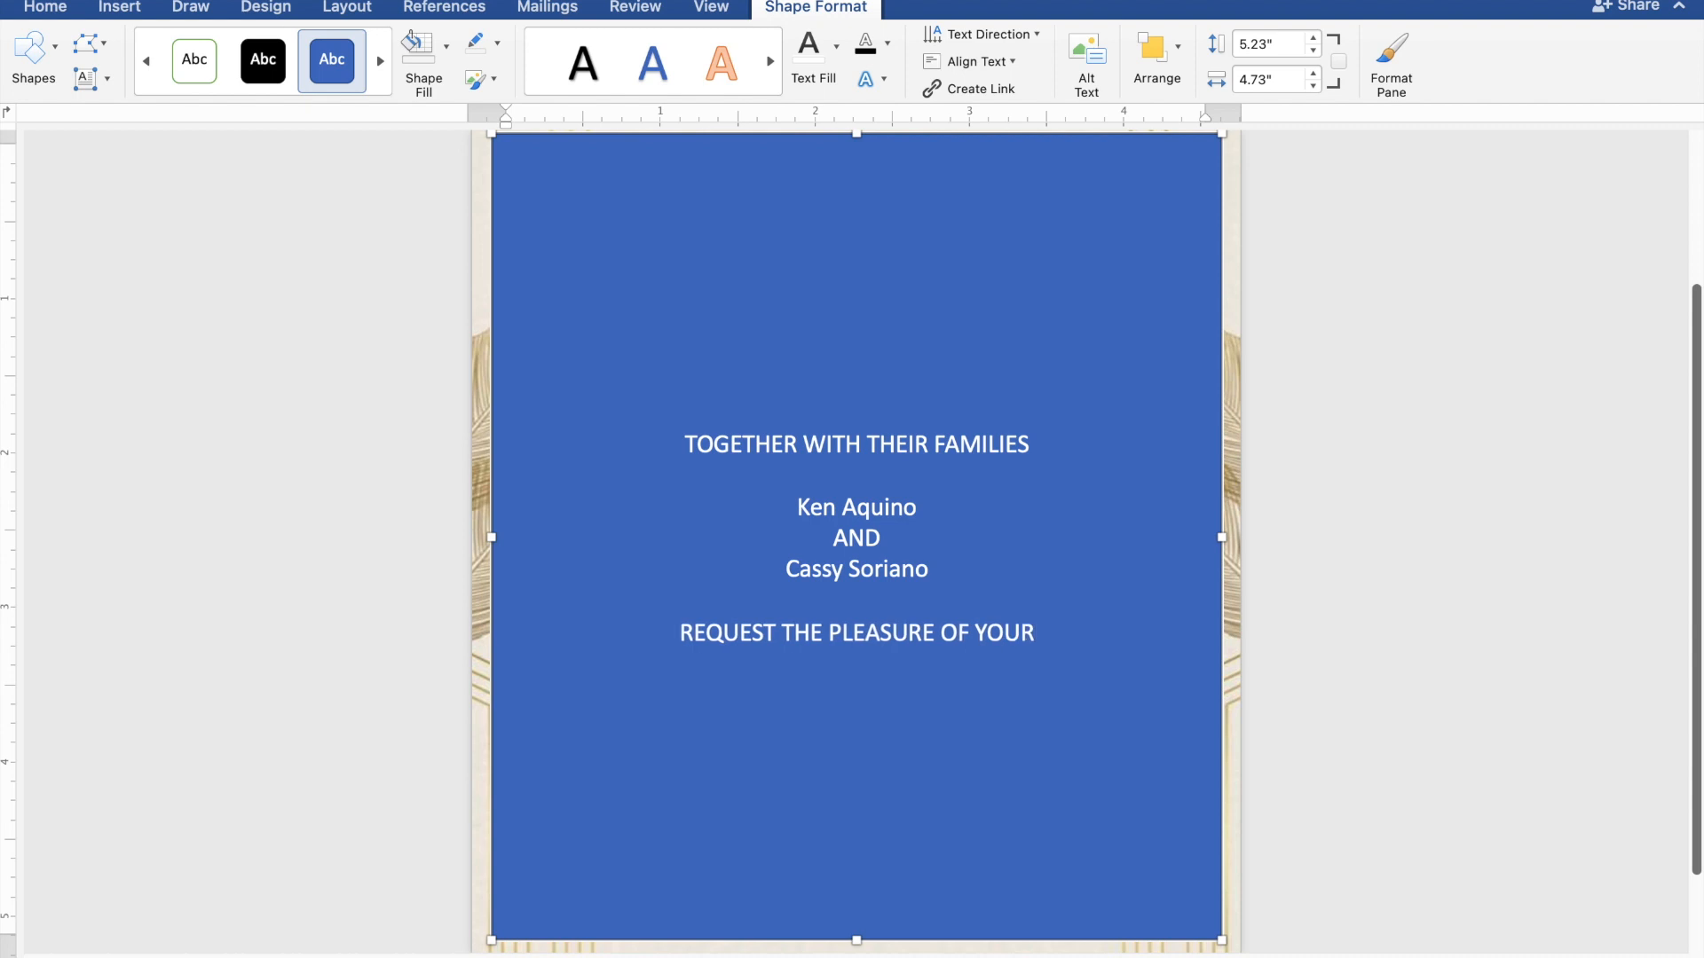
text( PRES)
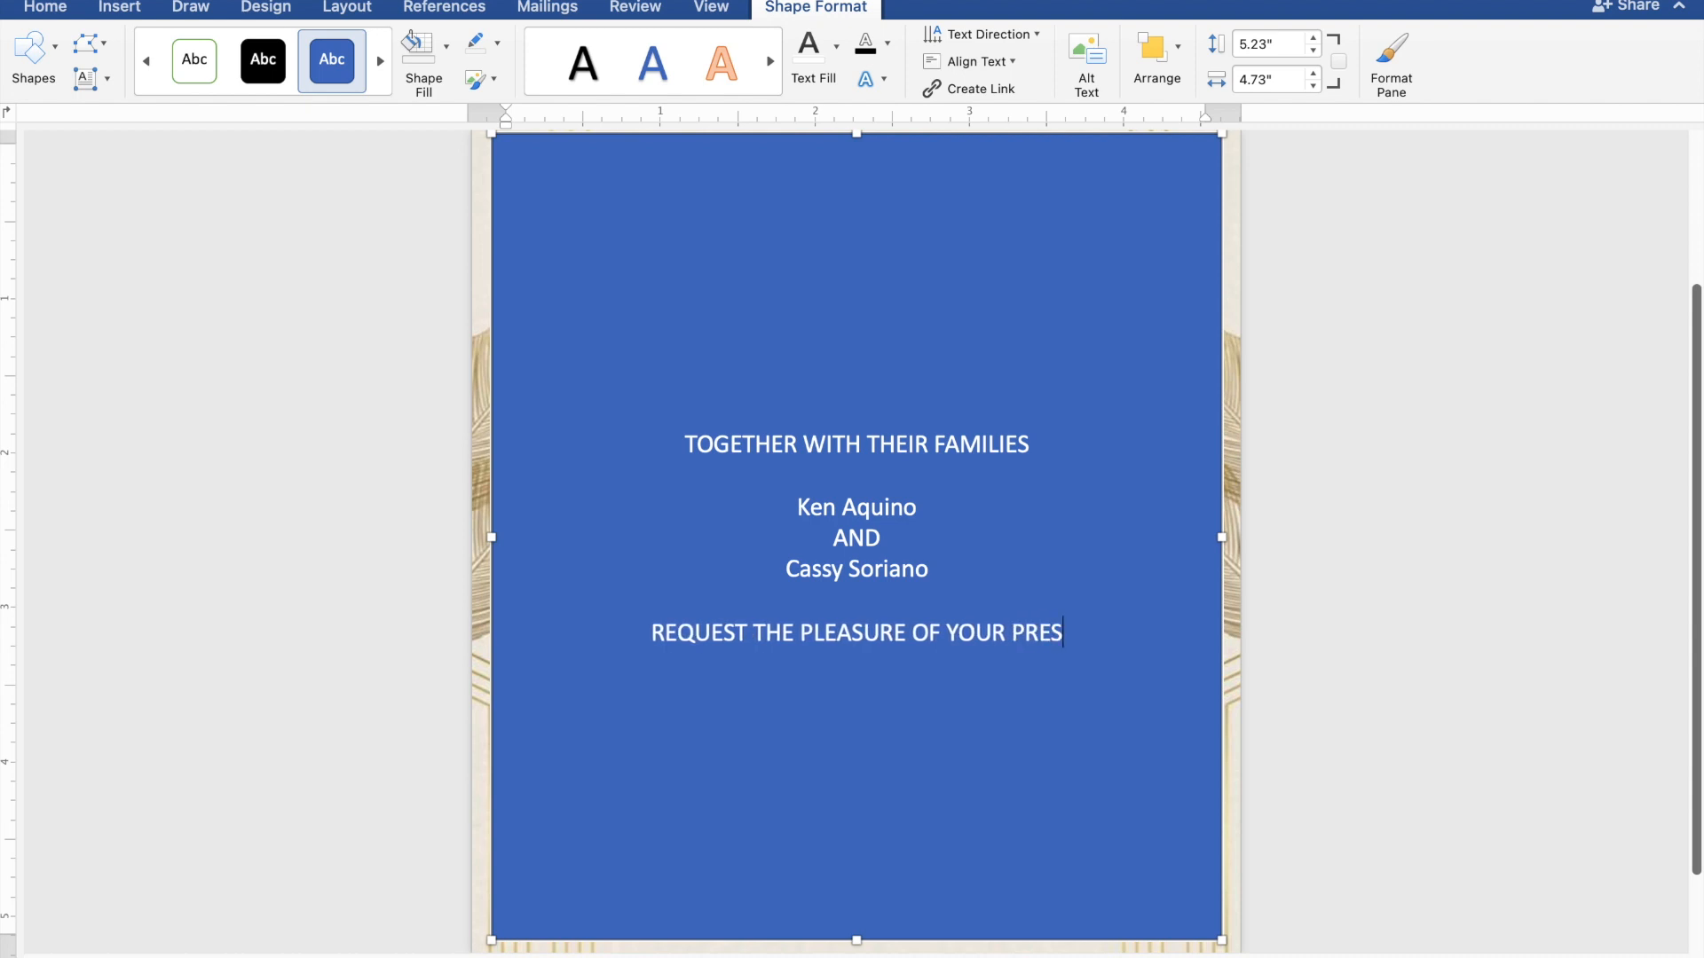
text(ENC)
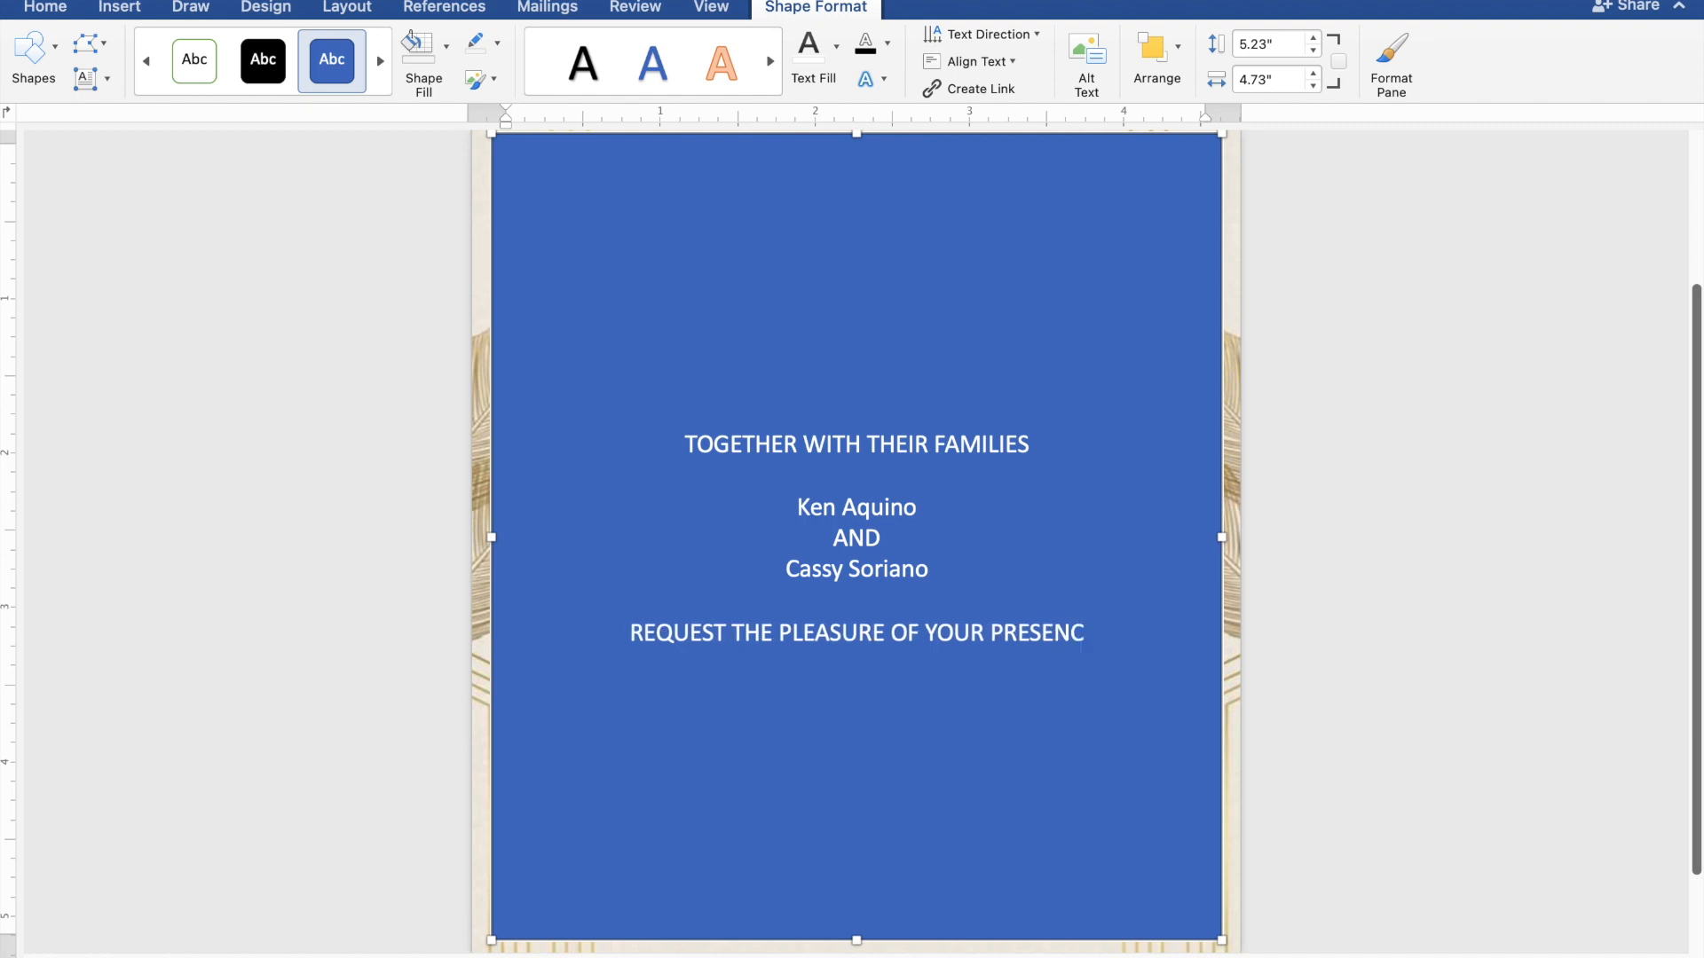
text(E)
key(Return)
text(AS THEY J)
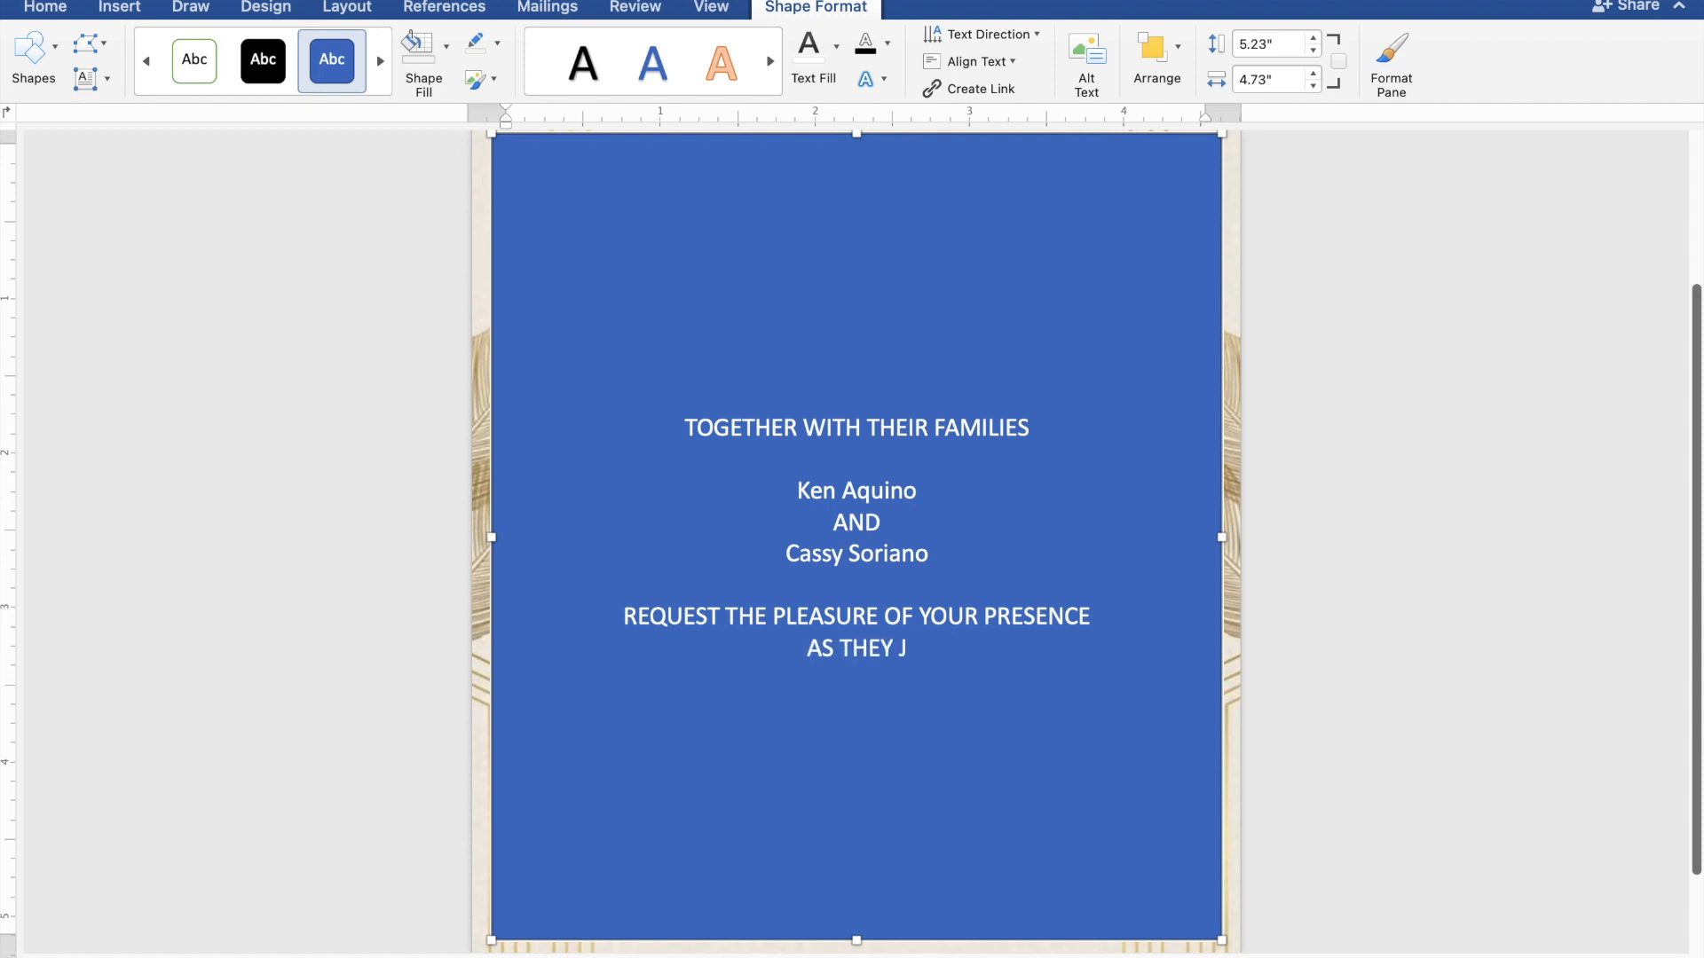
text(OYF)
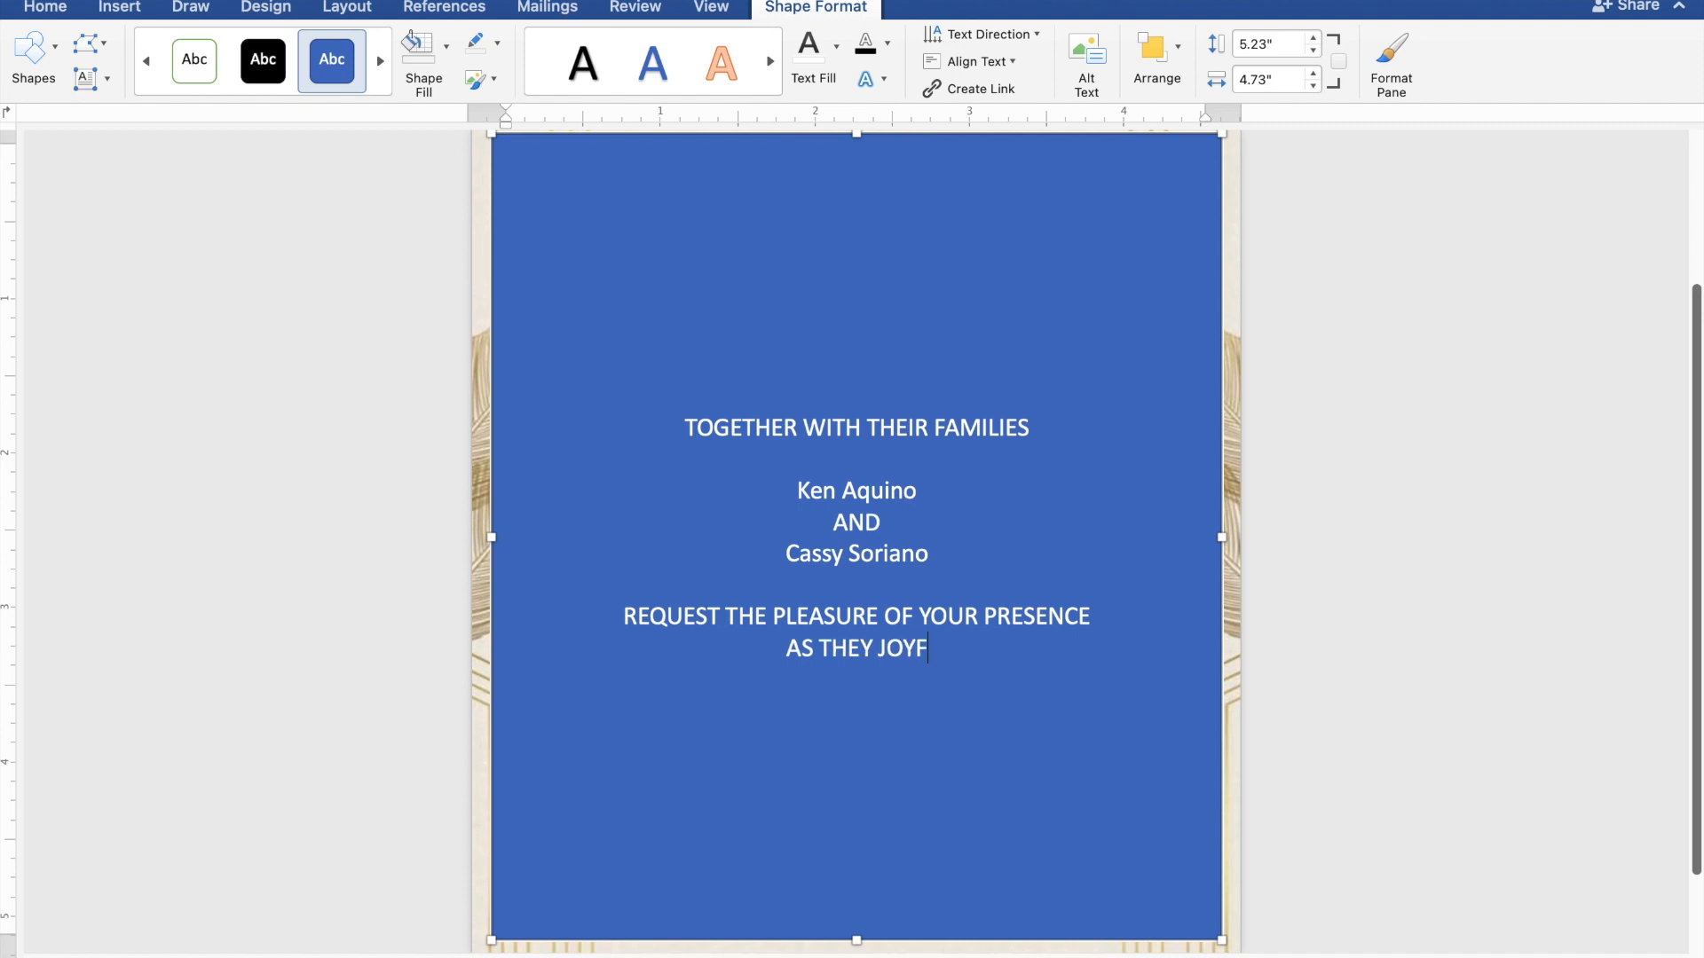
text(ULL)
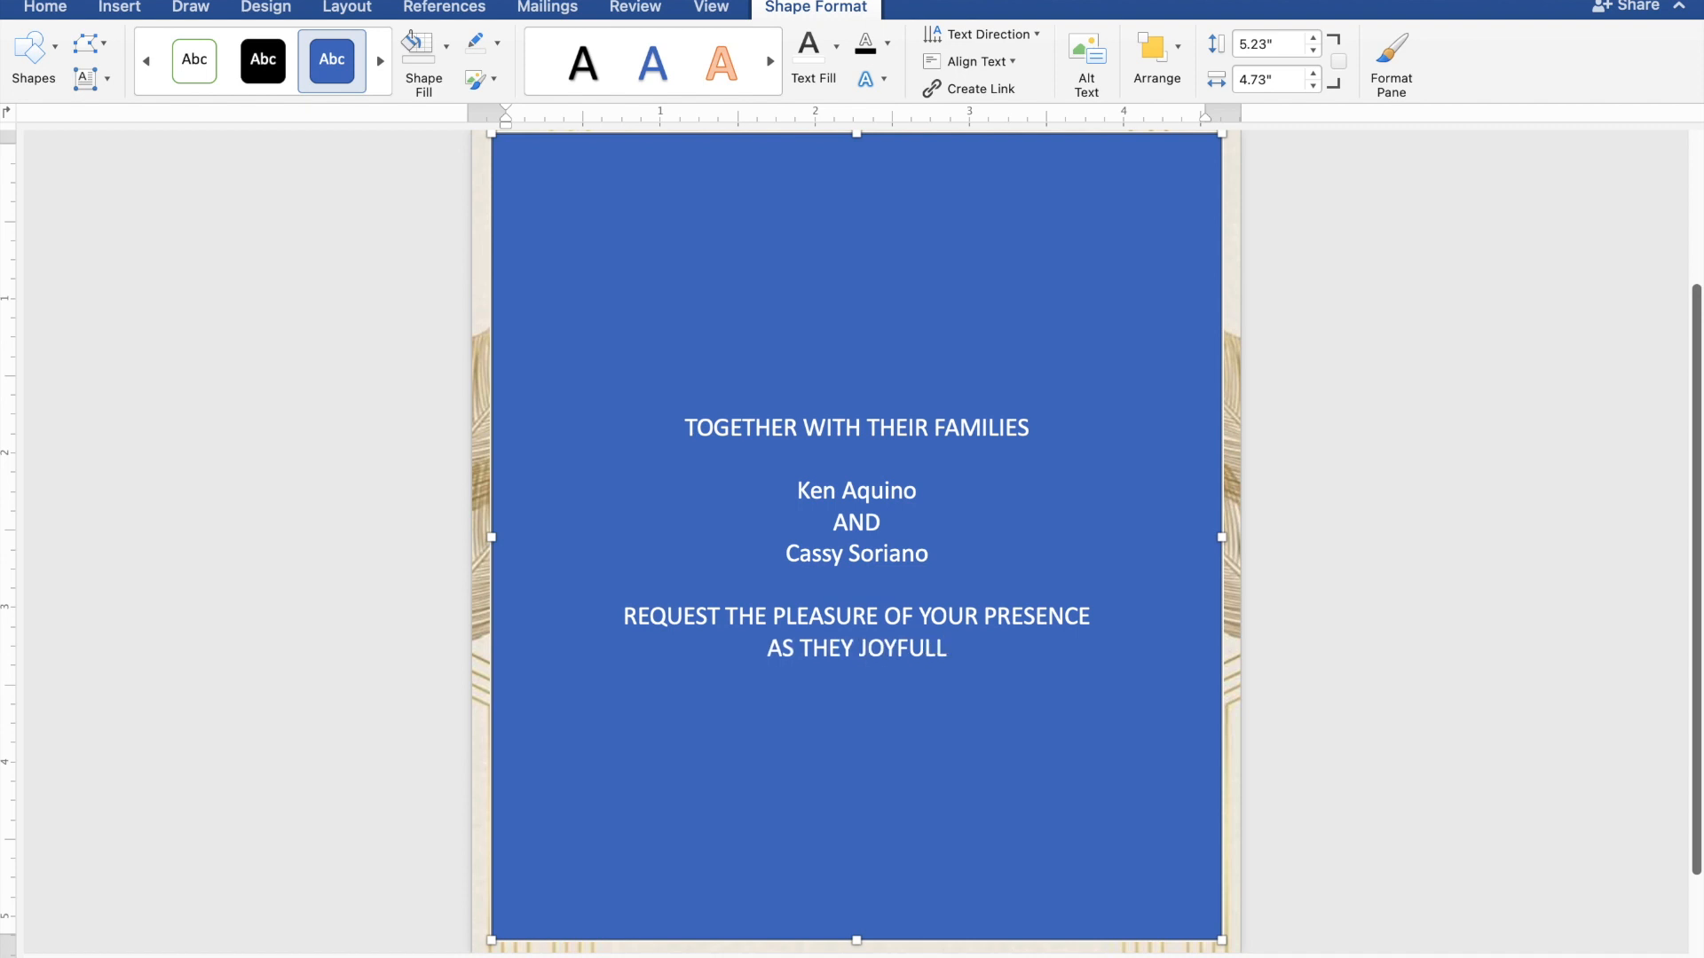
text(Y)
text( U)
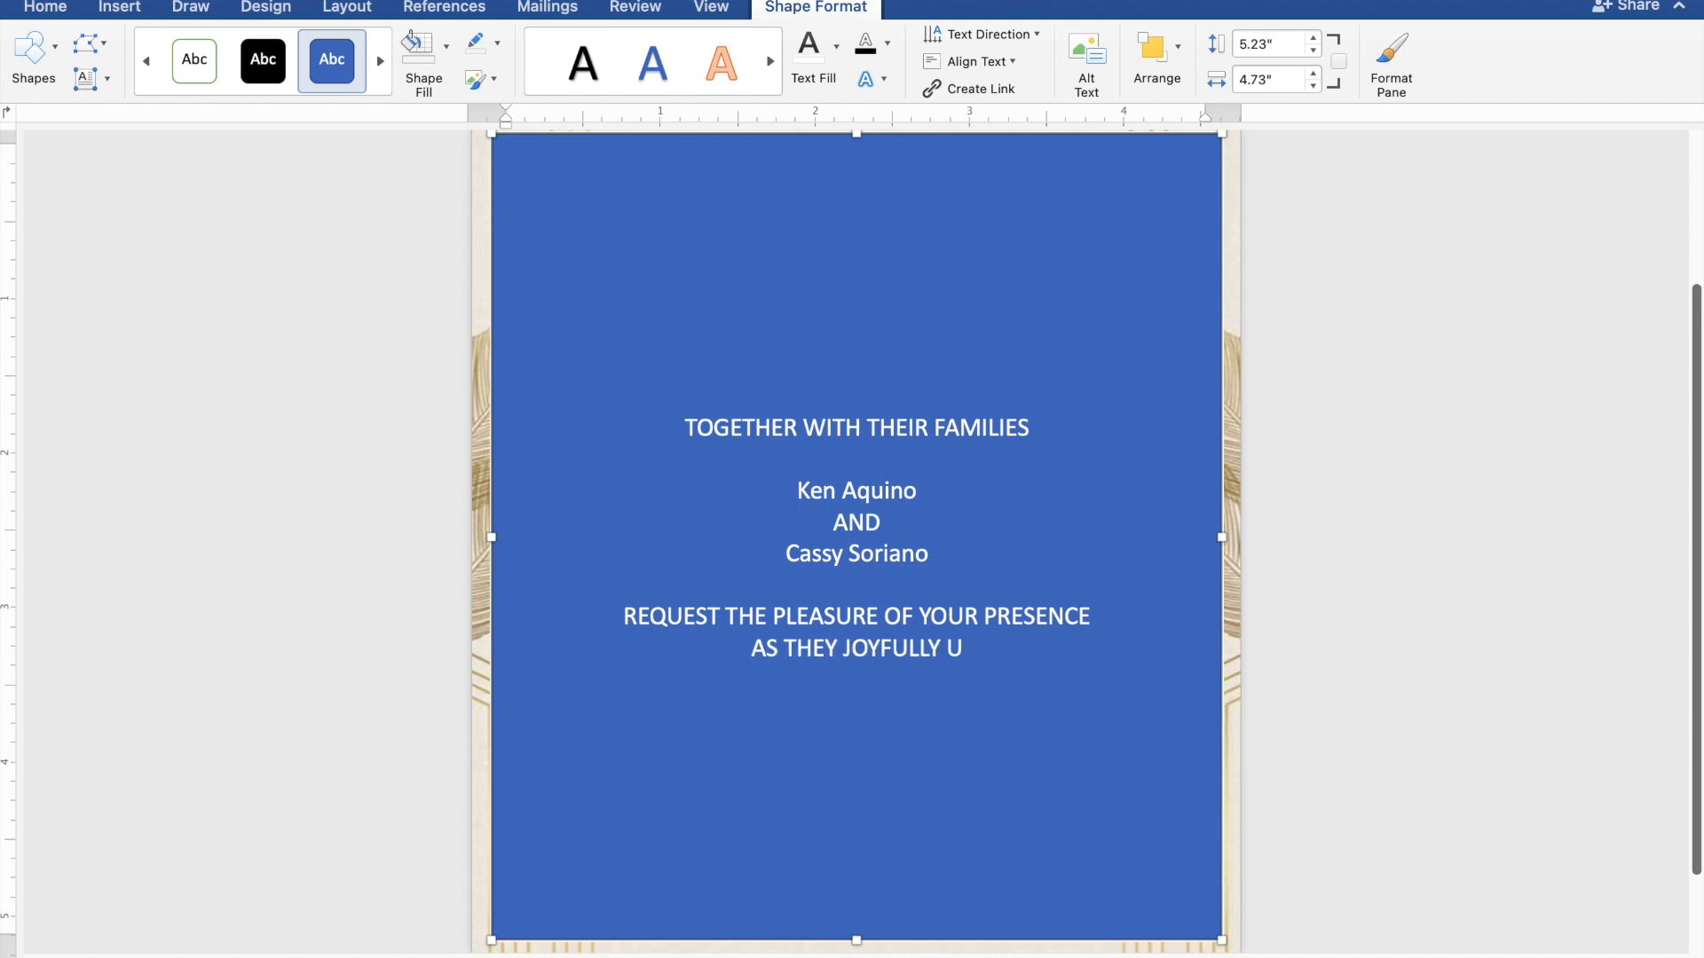
text(NIT)
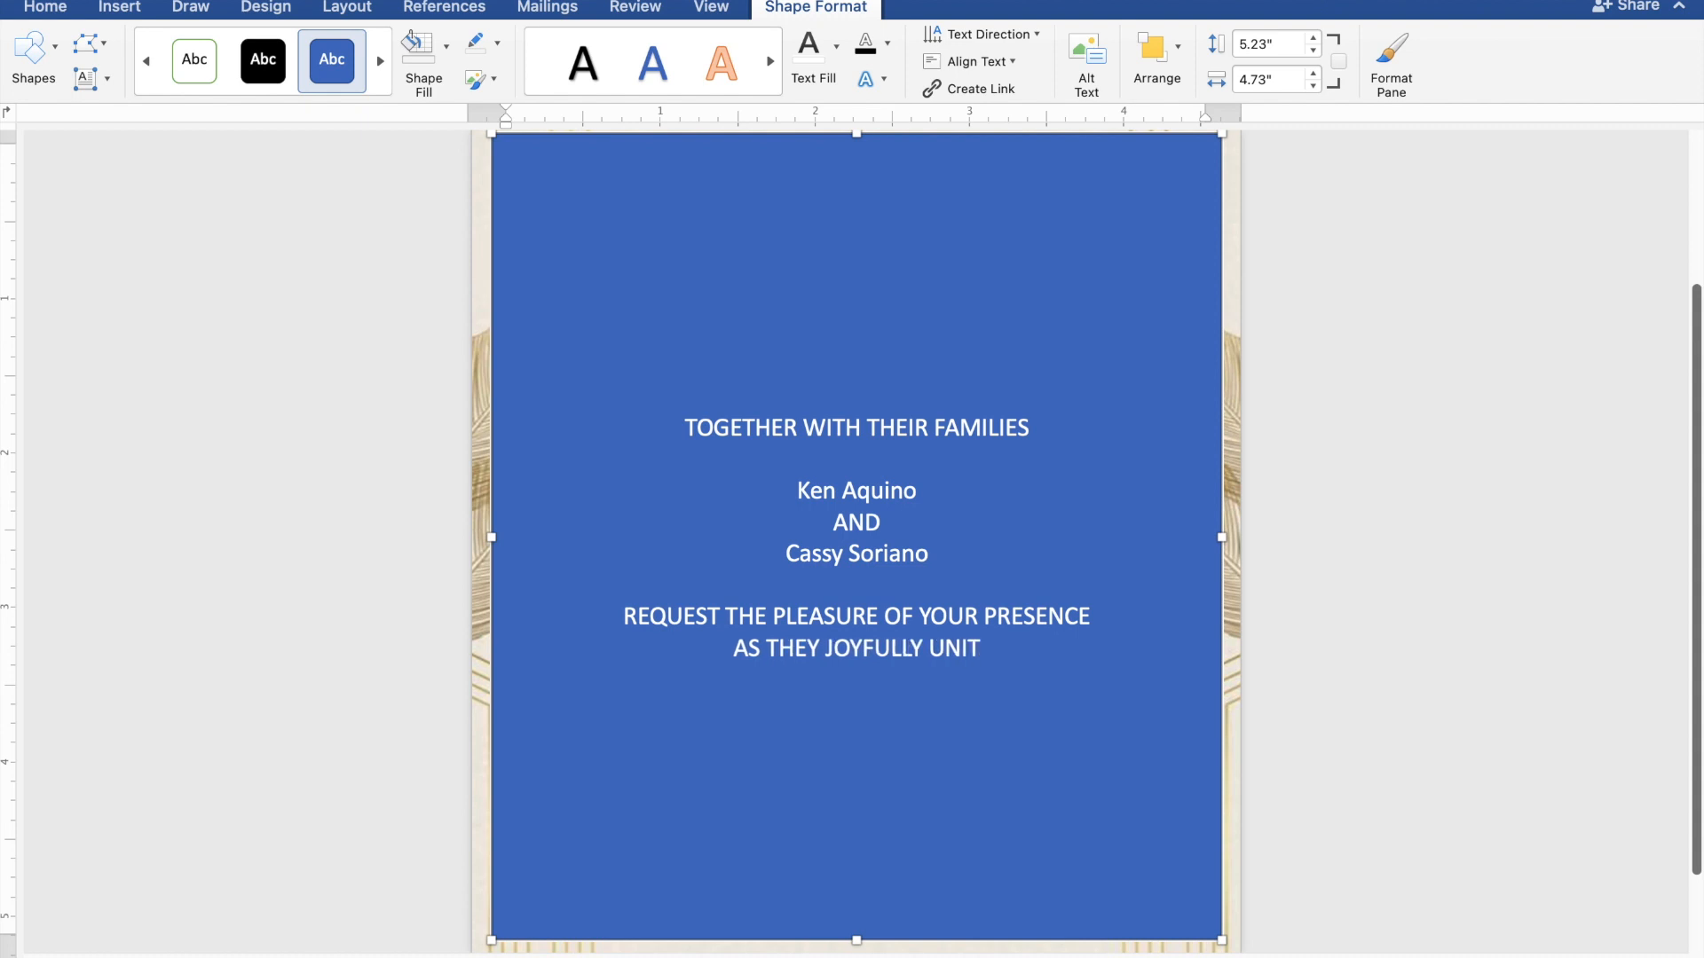
text(E I)
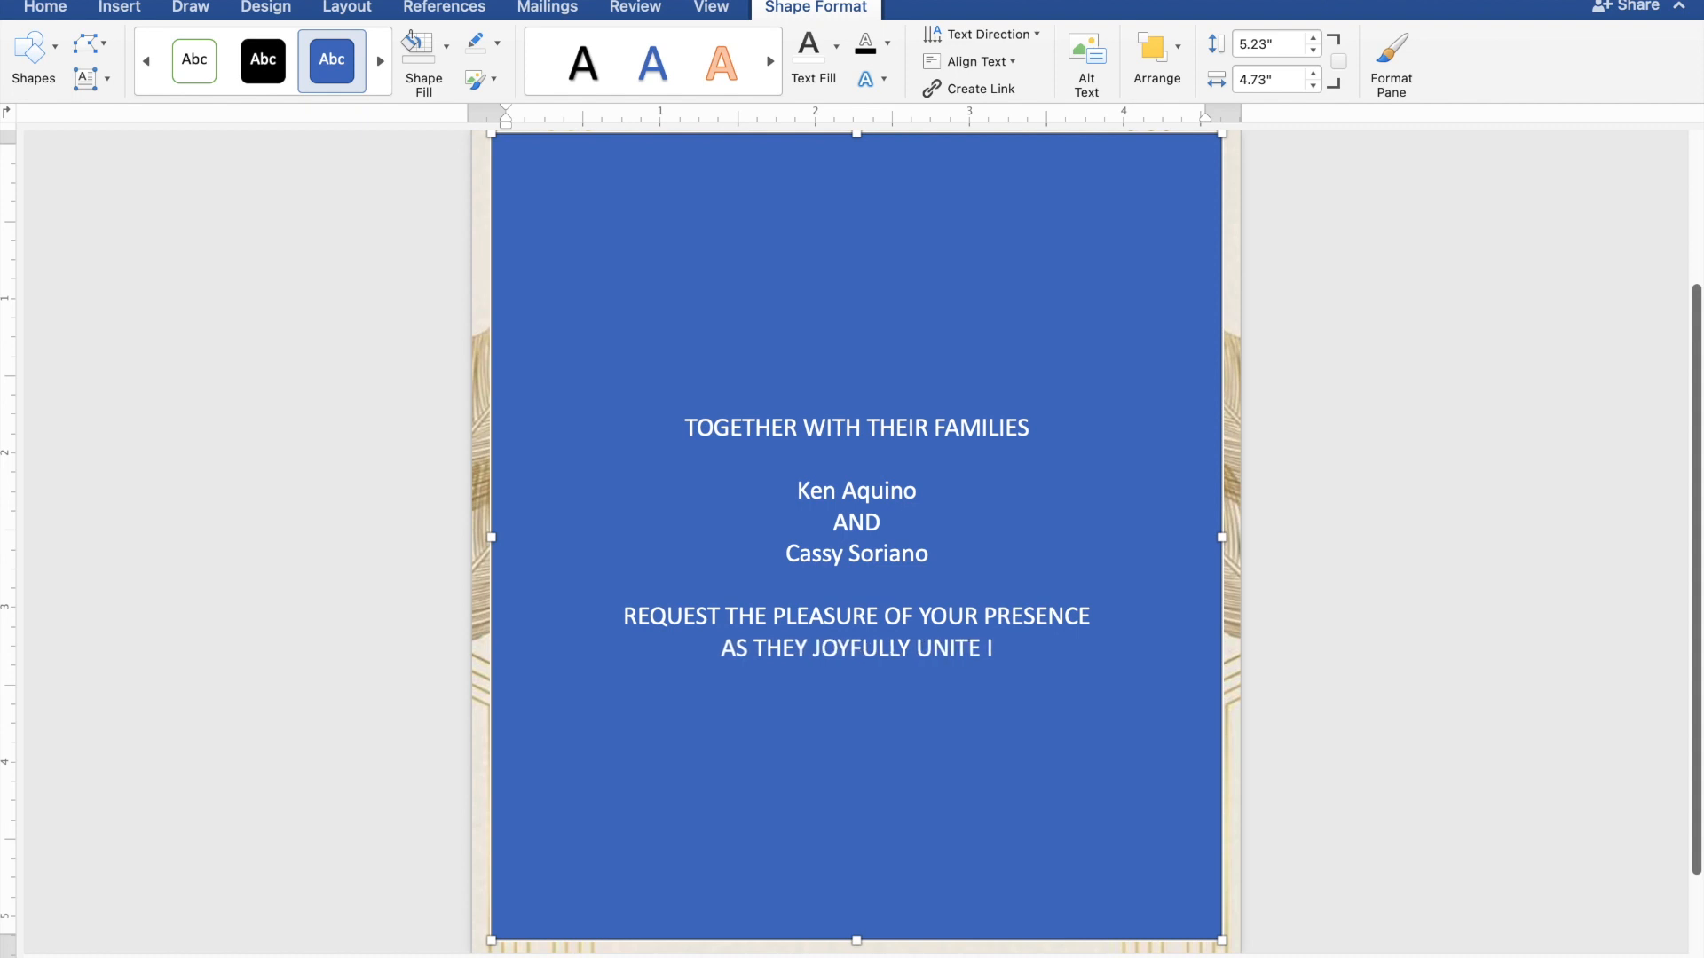
text(N MAR)
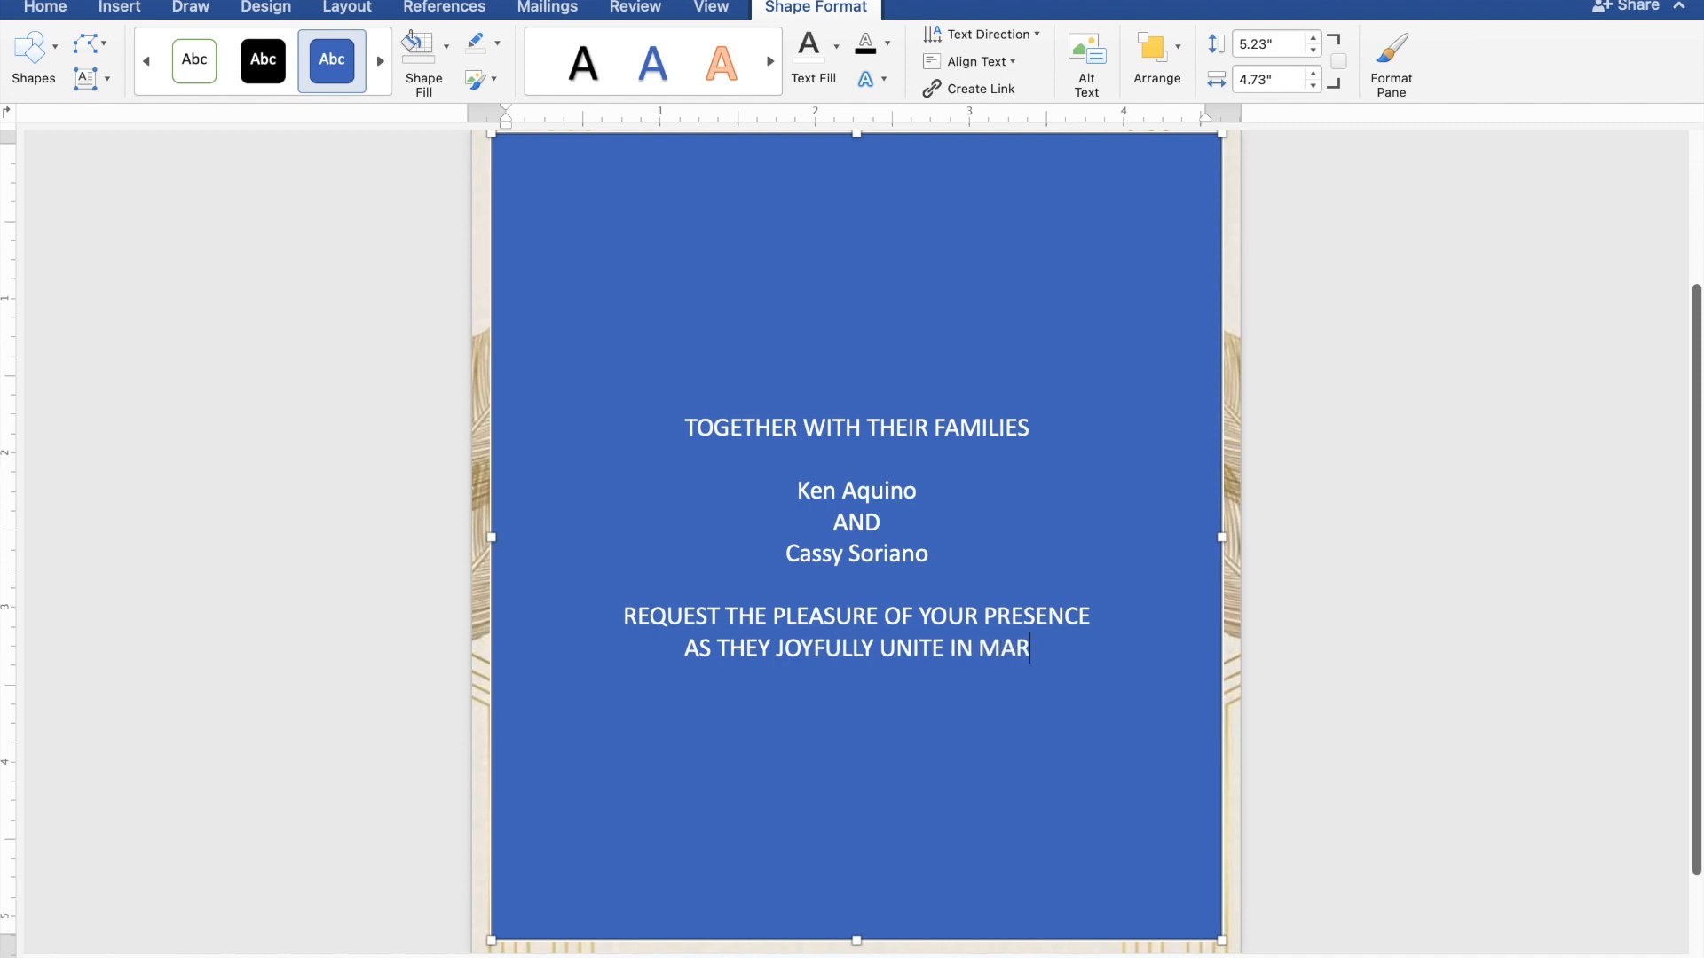
text(RIAGE)
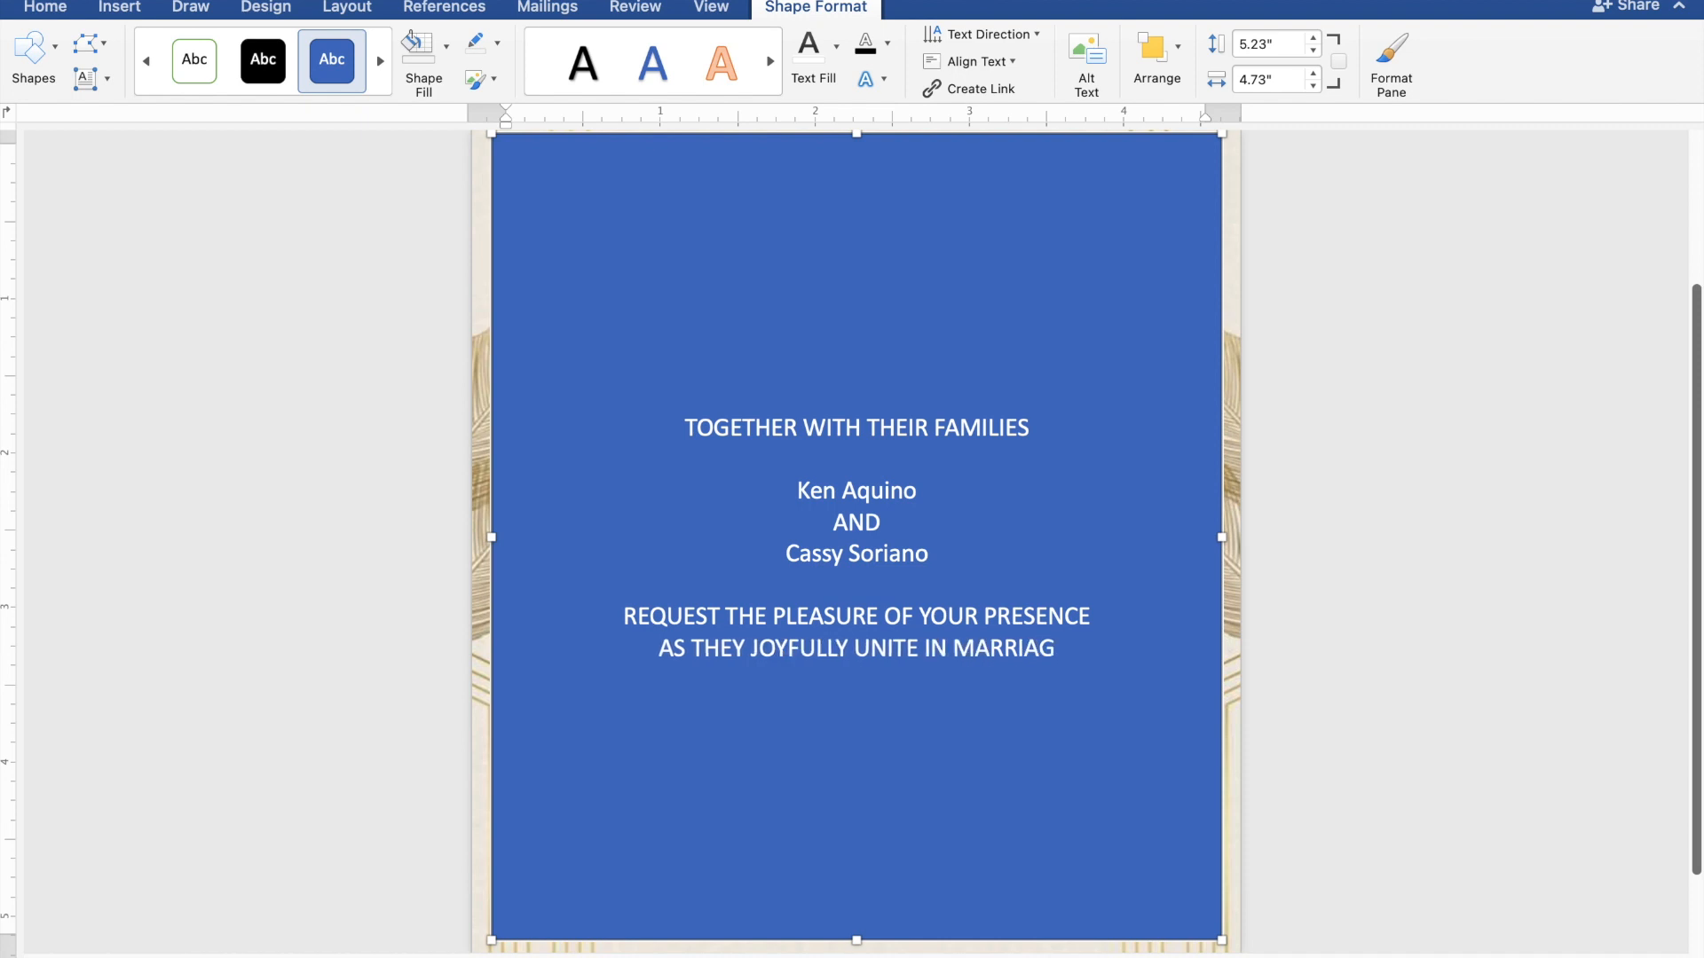
Add the date lines SUNDAY, MARCH 31, 2024 and 10:00 IN THE MORNING below the passage
key(Return)
key(Return)
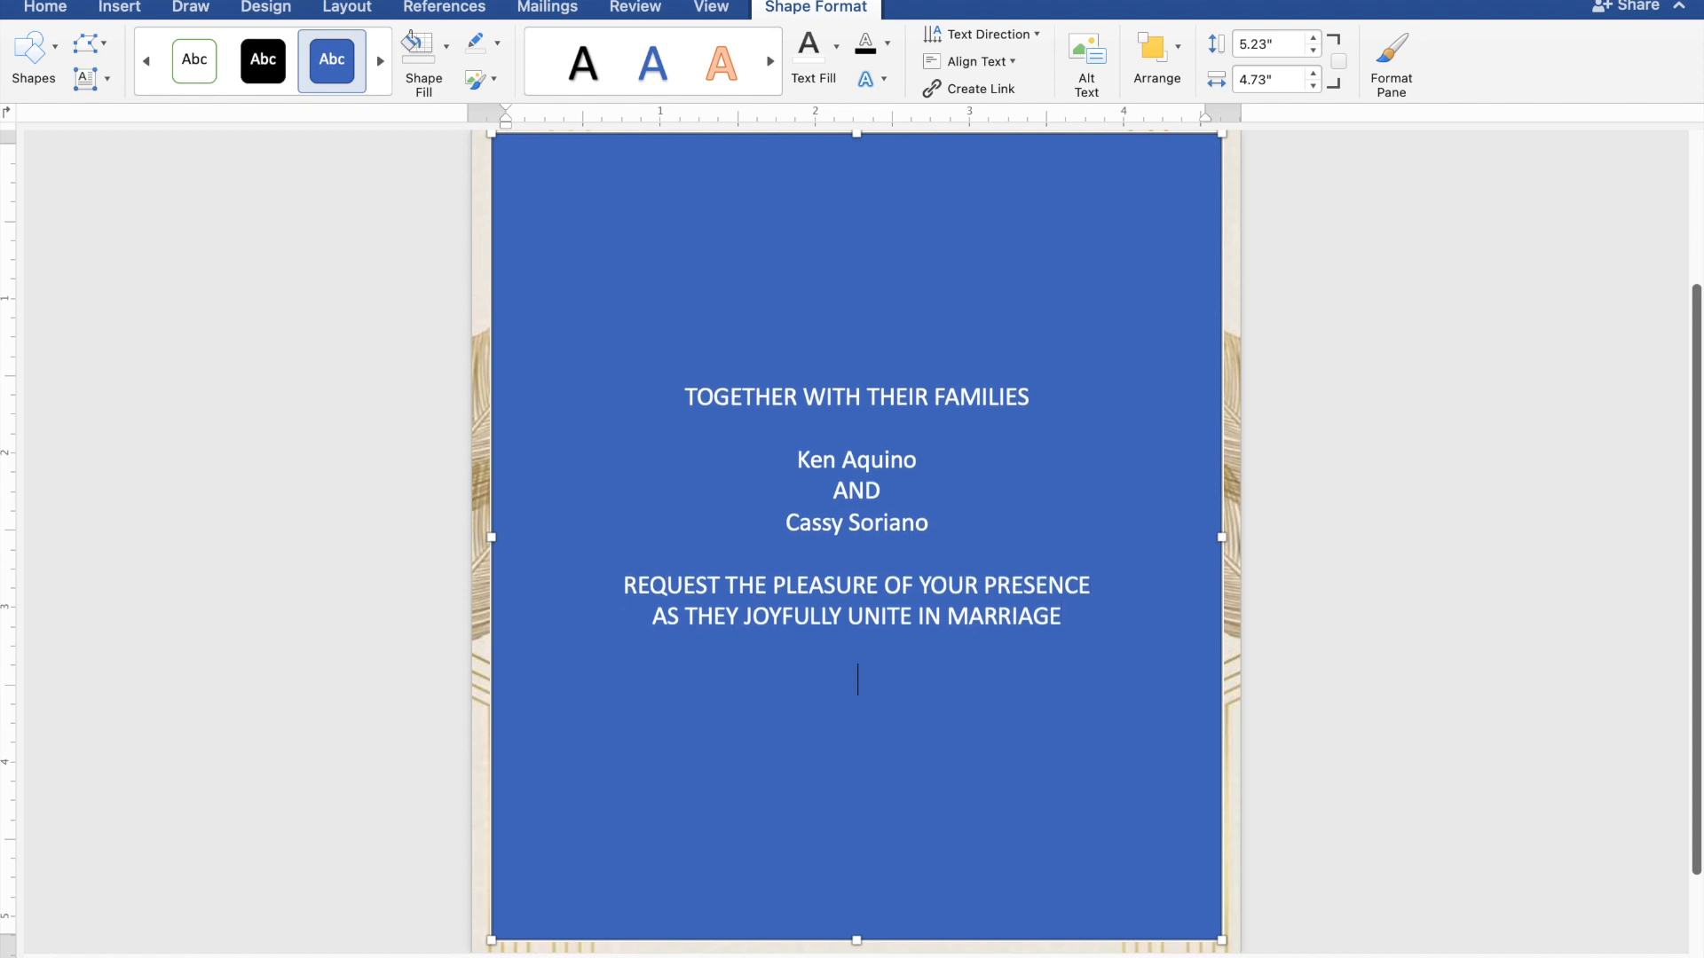
text(SU)
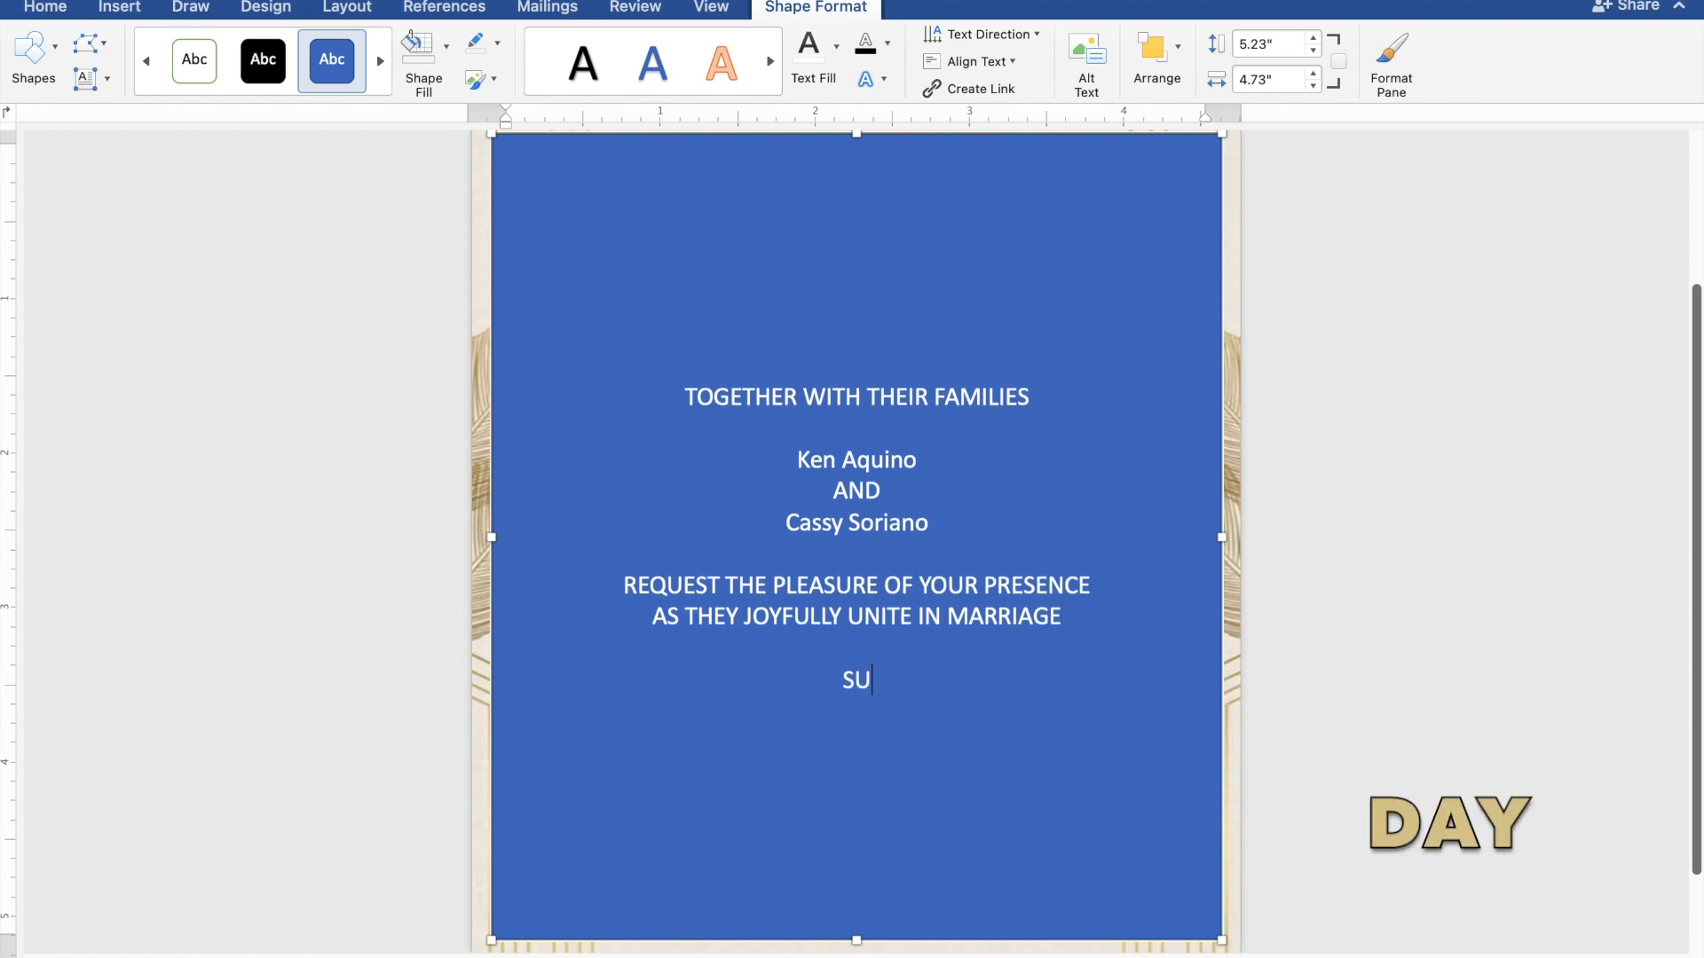
text(NDAY)
key(Return)
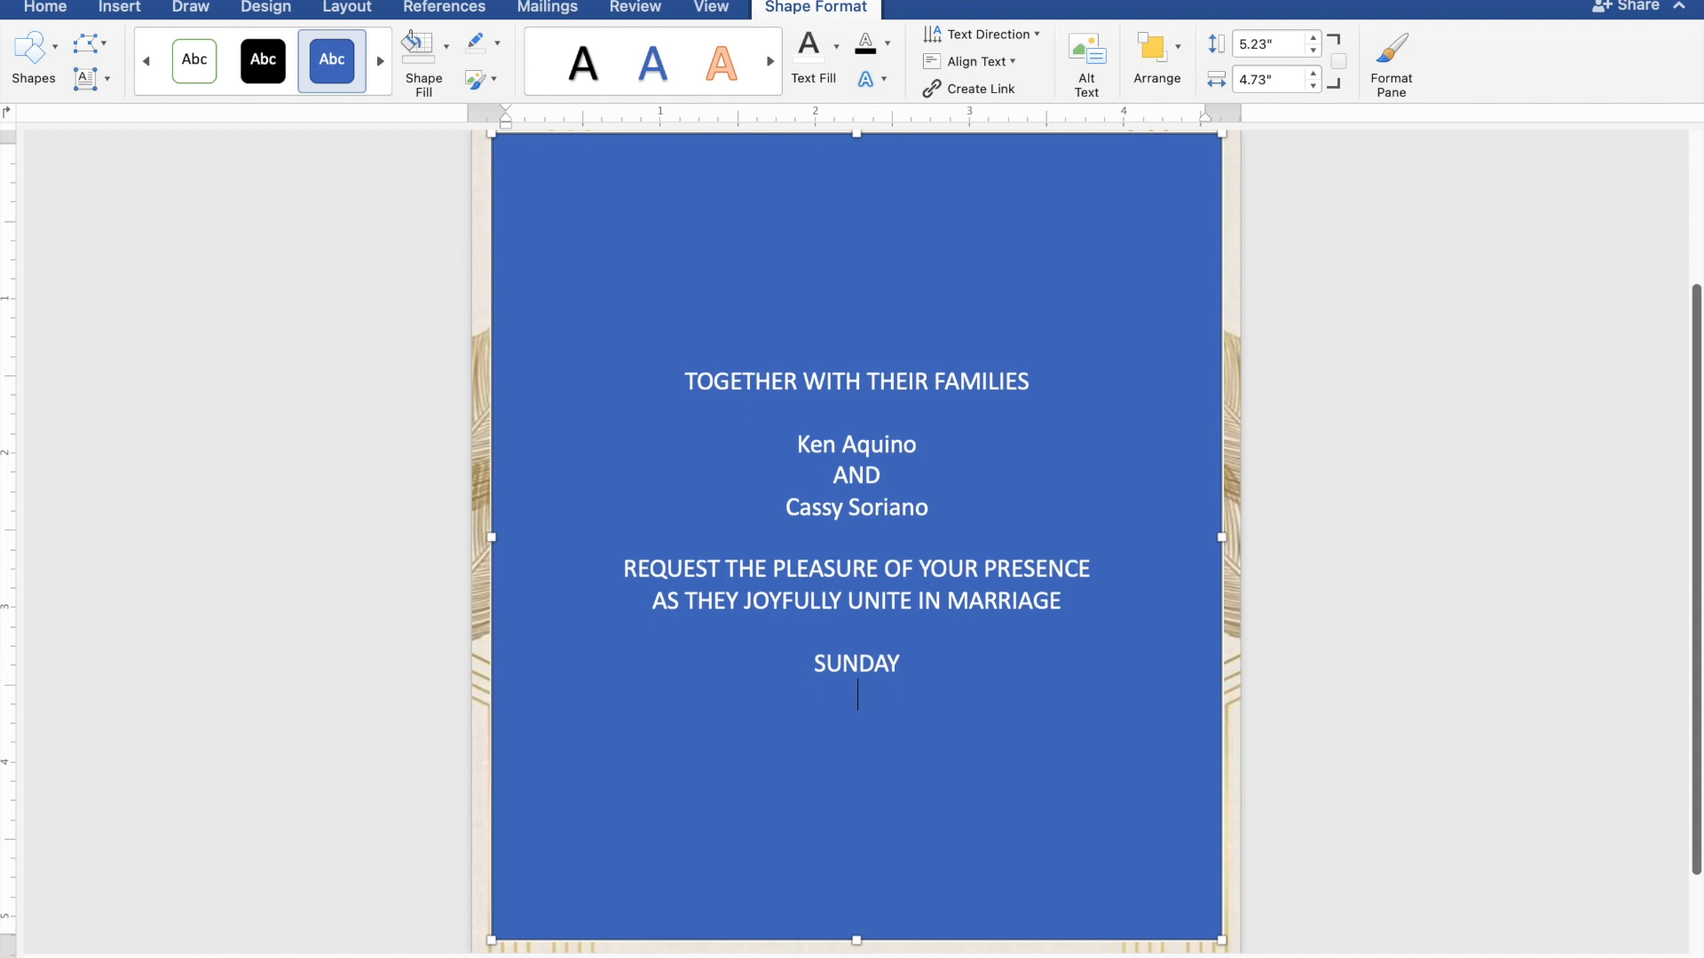
text(MARCH)
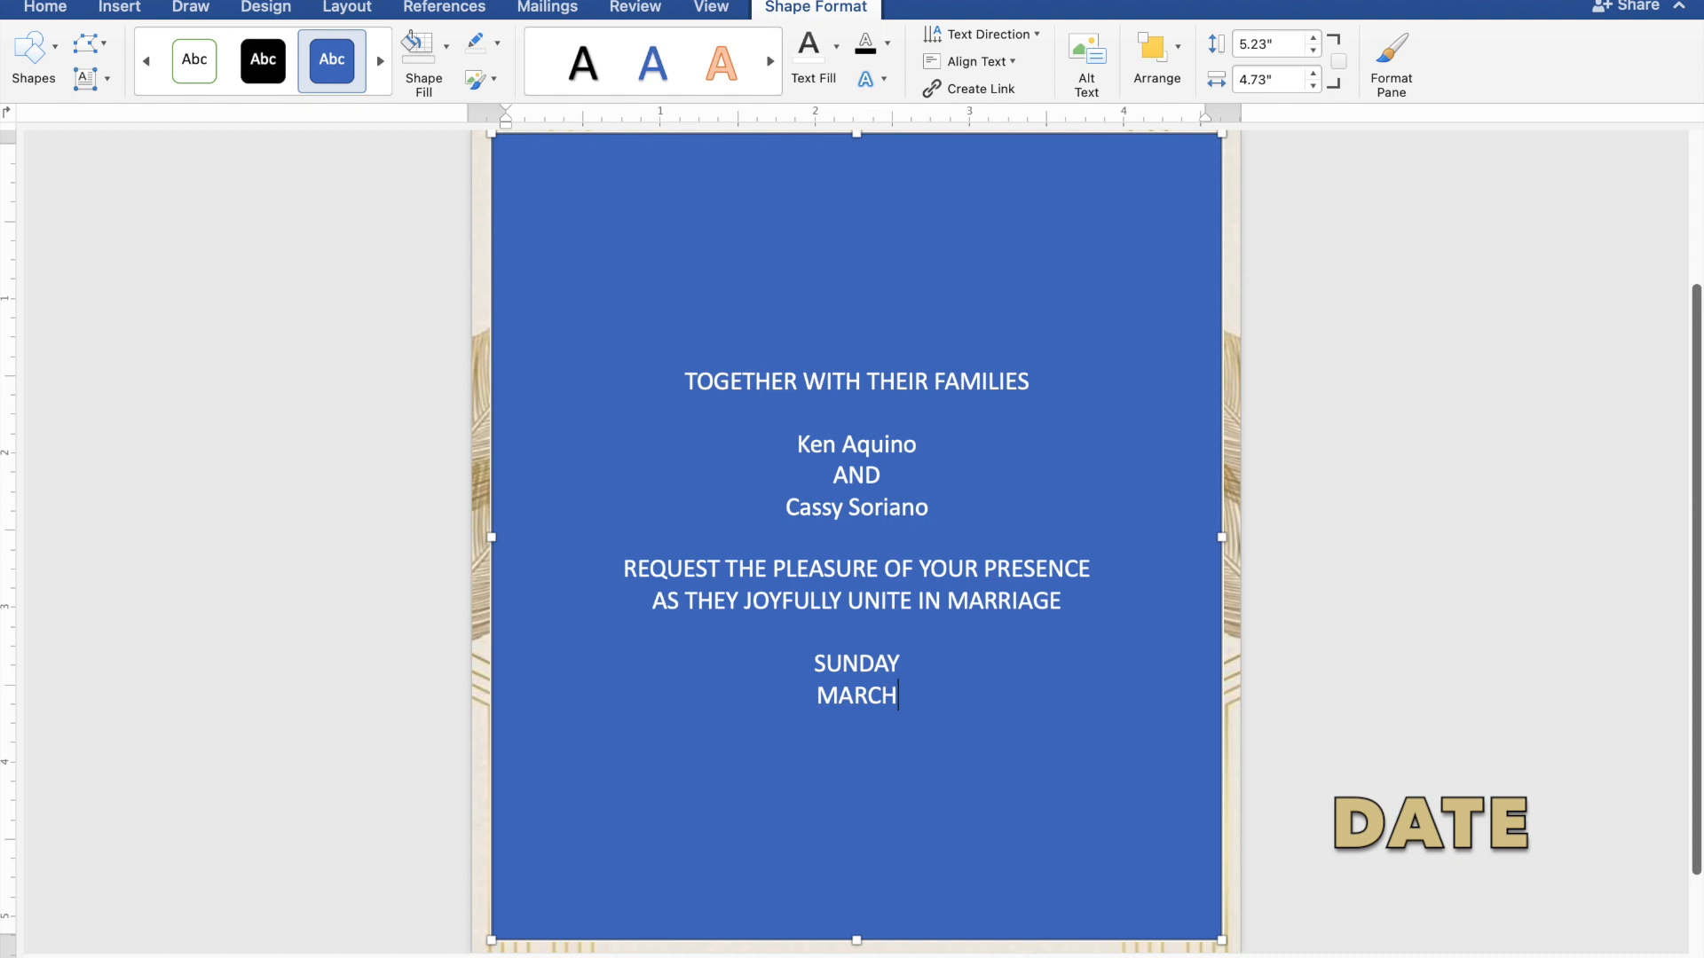
text( 31, 2024)
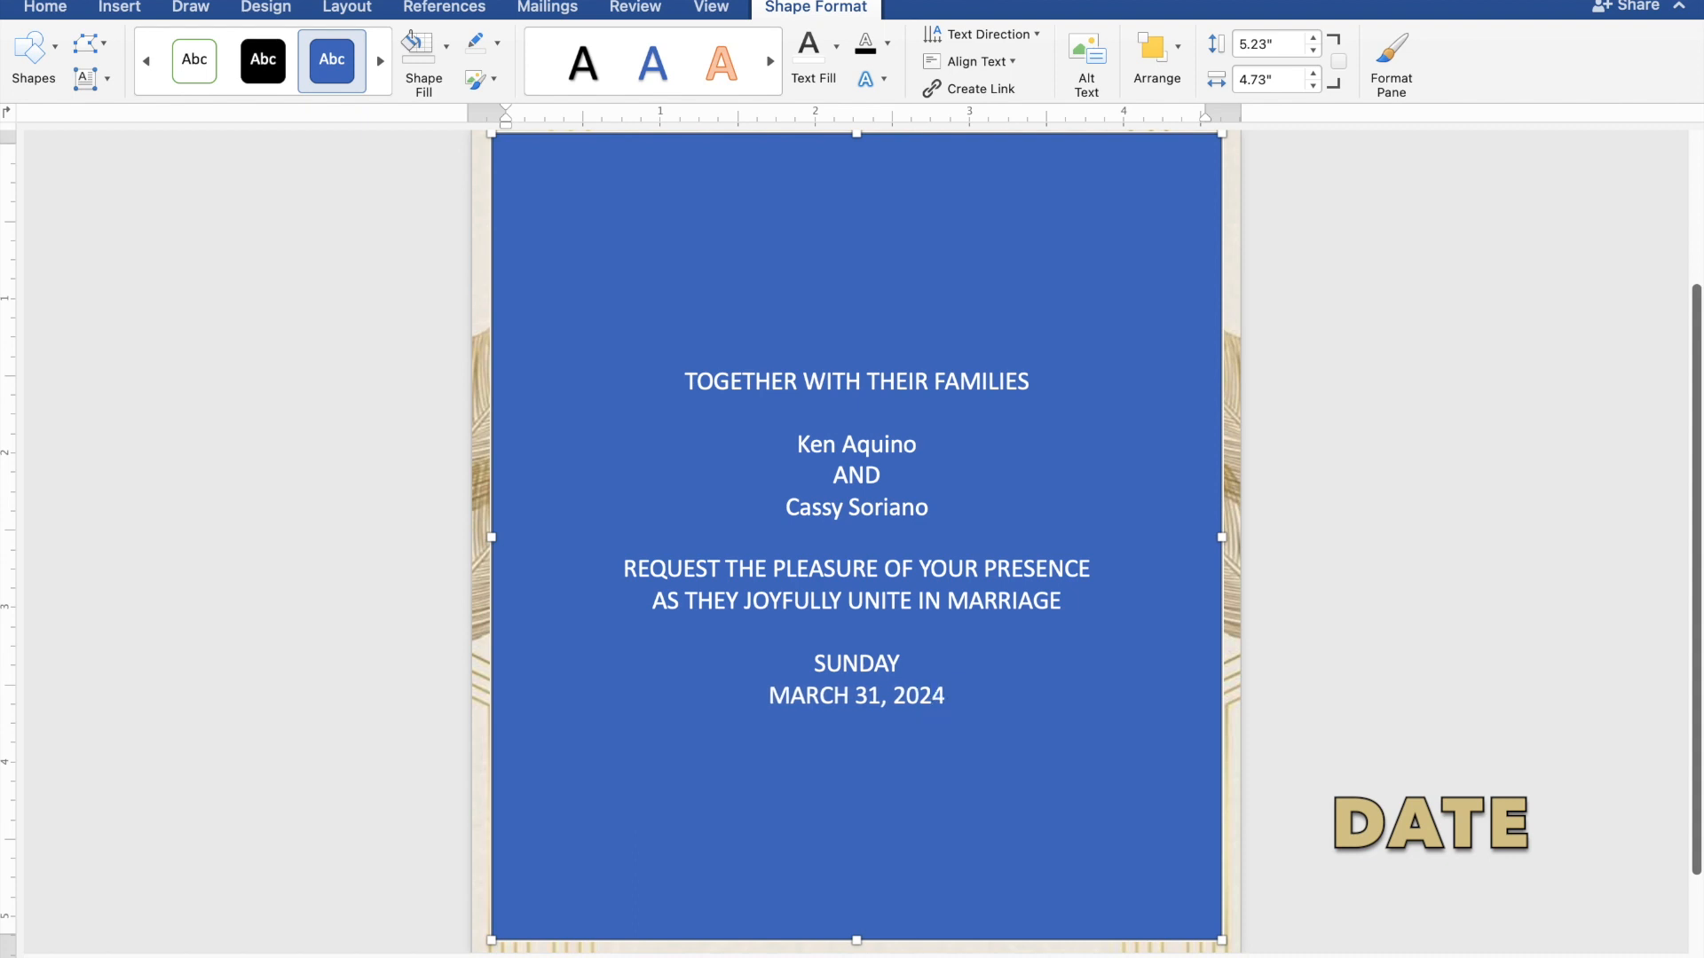
text(1)
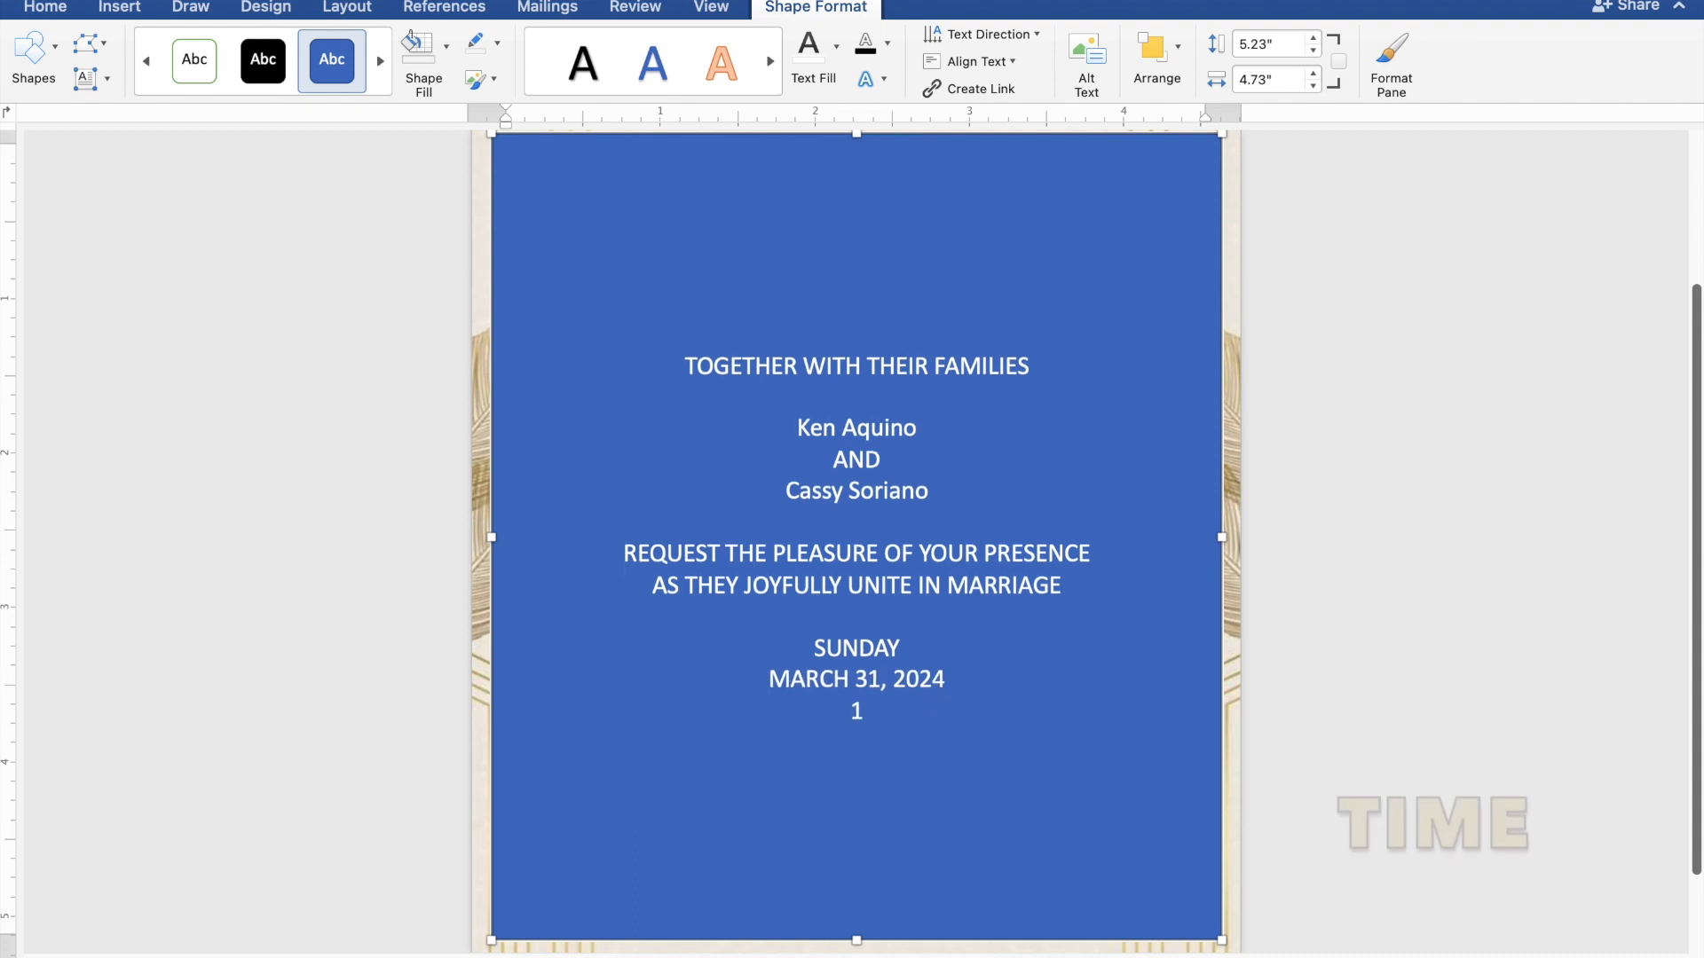
text(0:00)
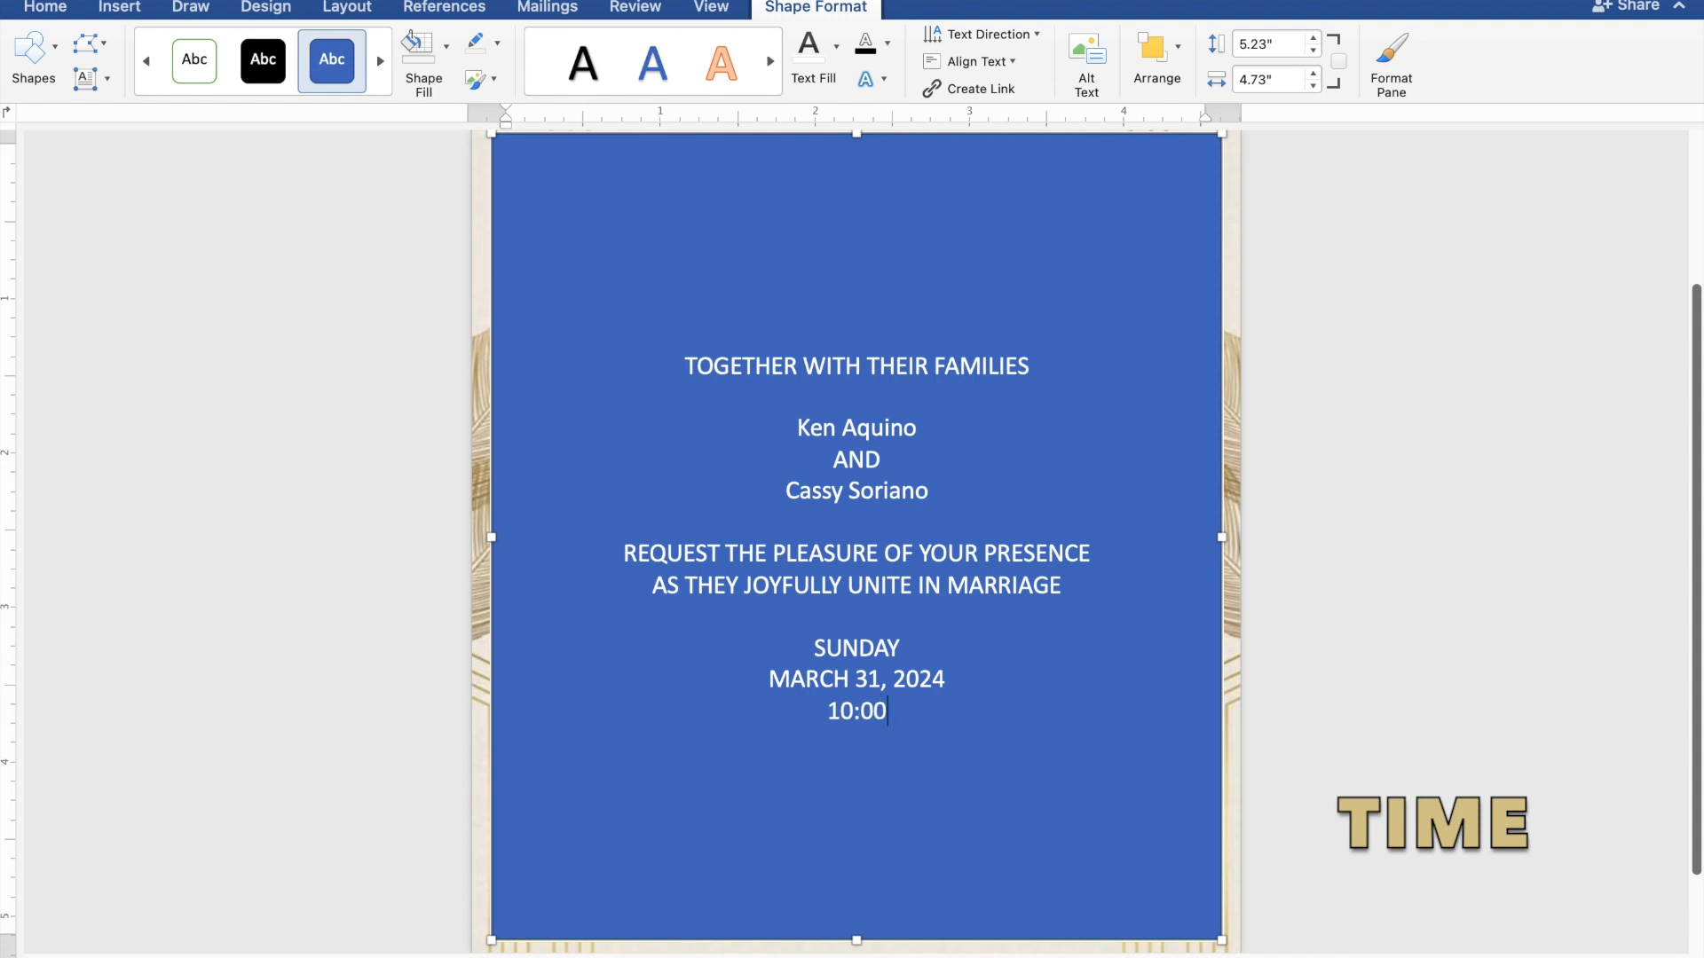
text( IN THE M)
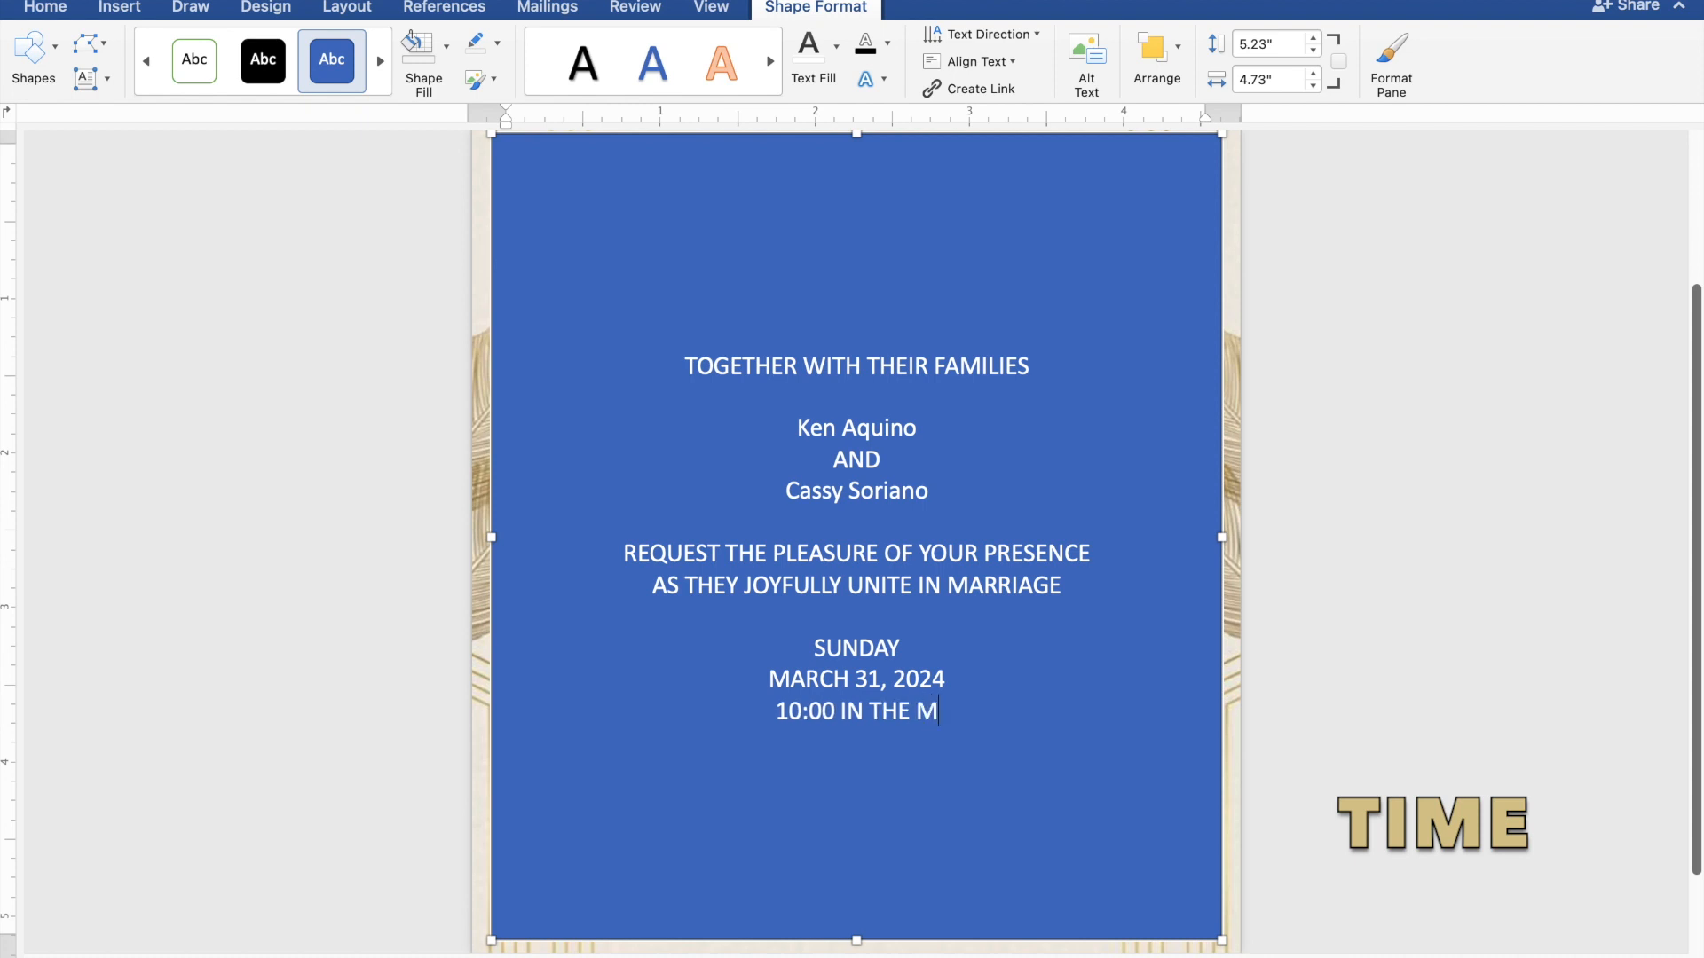
text(ORN)
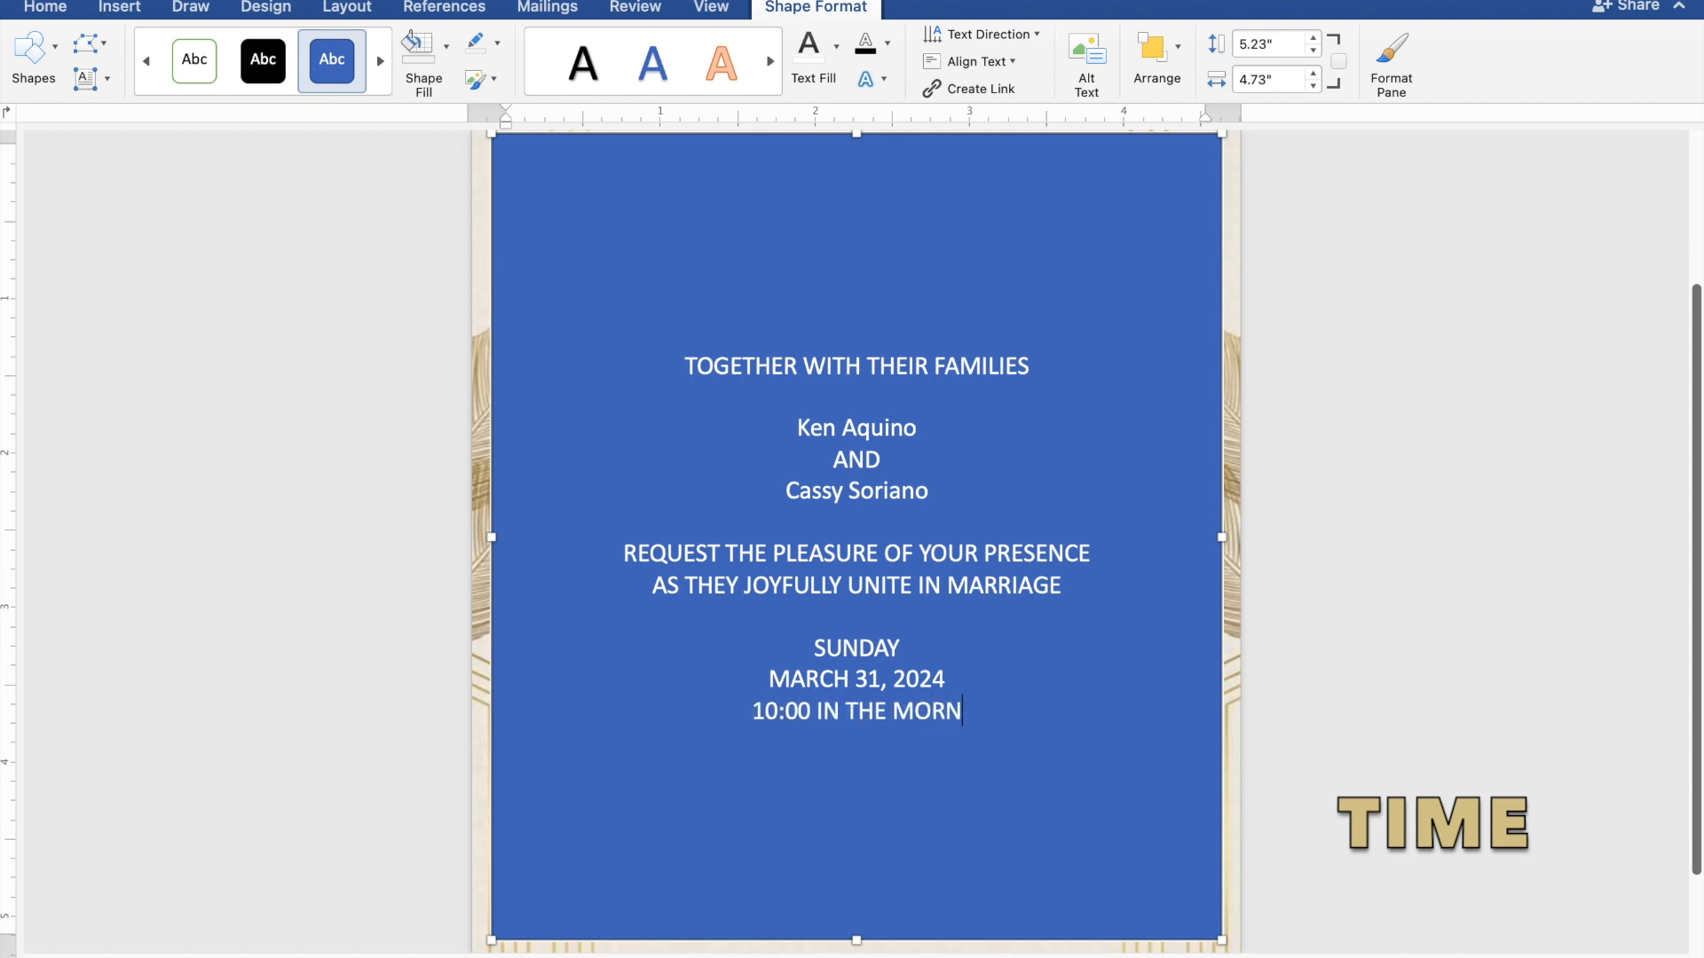
text(ING)
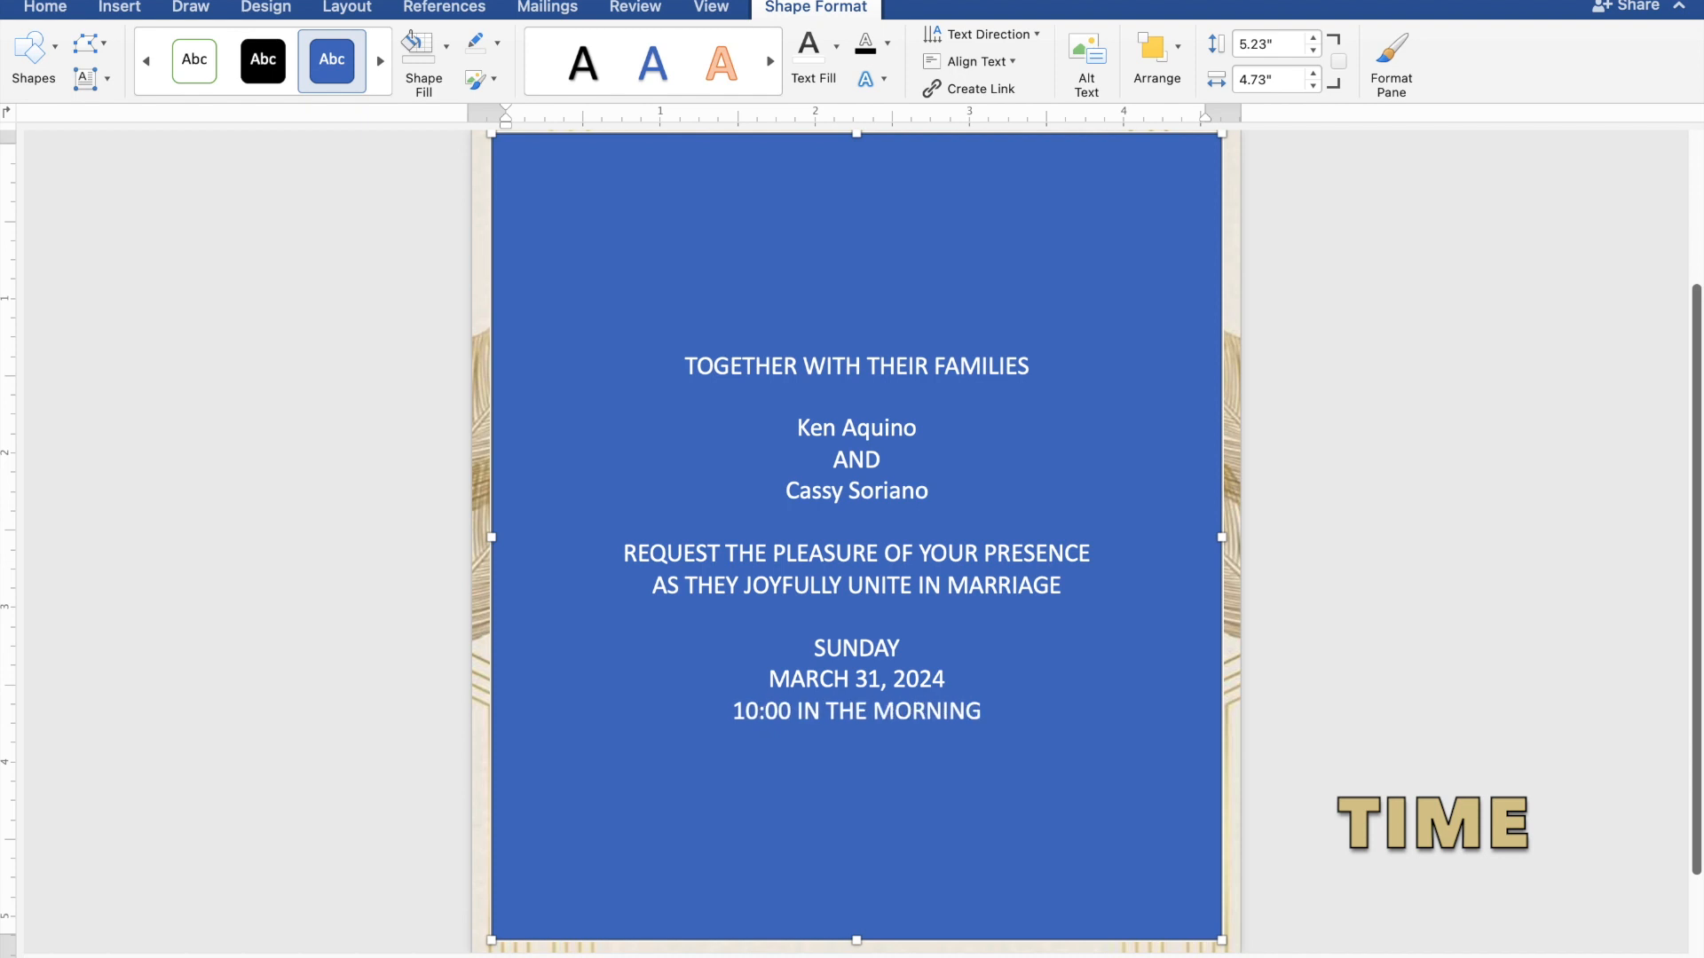
key(Return)
Type ST. THOMAS AQUINAS PARISH CHURCH, MANGALDAN, PANGASINAN, then Reception to follow on separate lines
text(S)
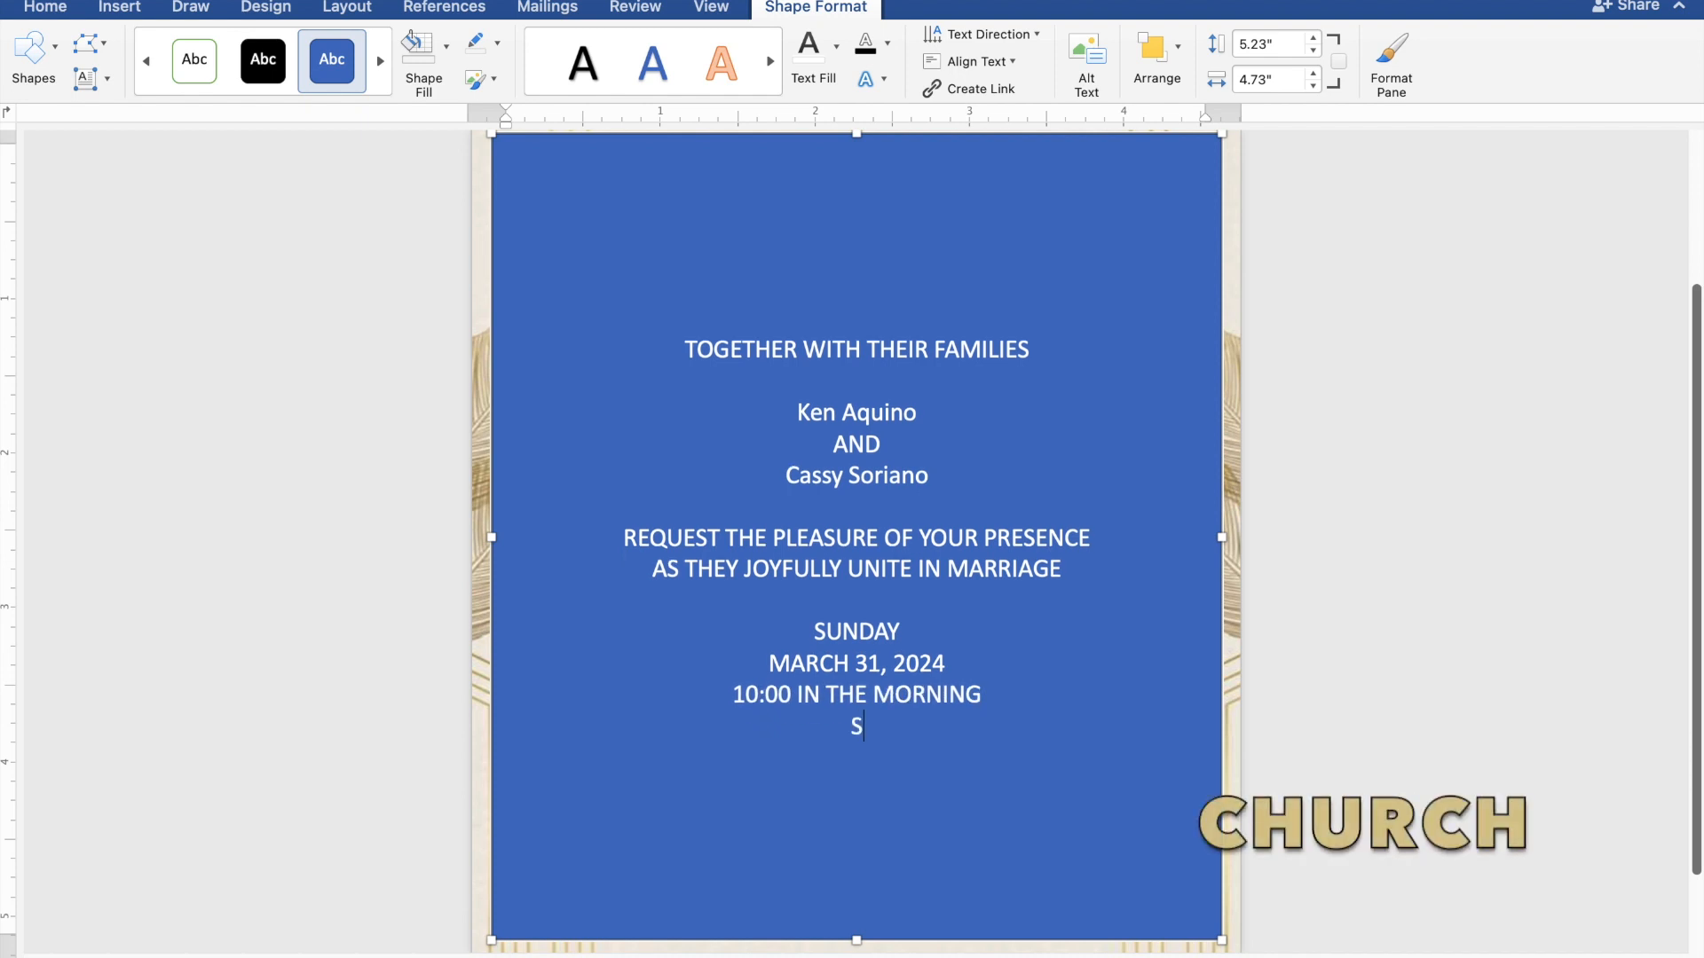
text(T. THOMAS)
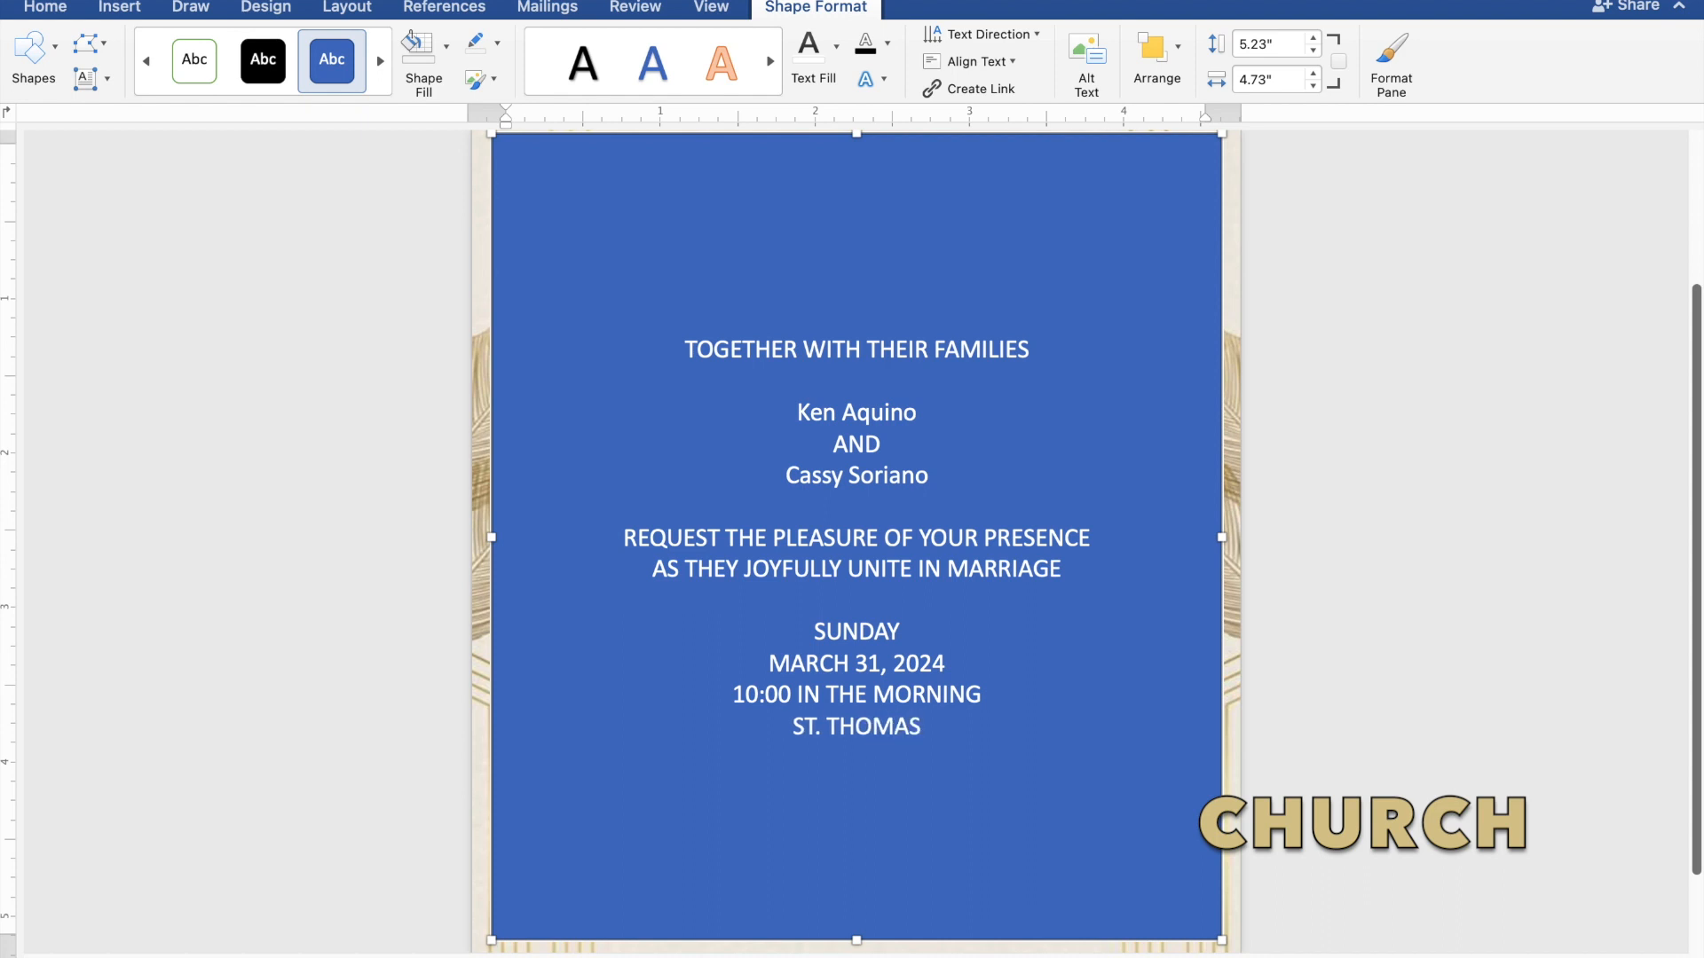
text( AQ)
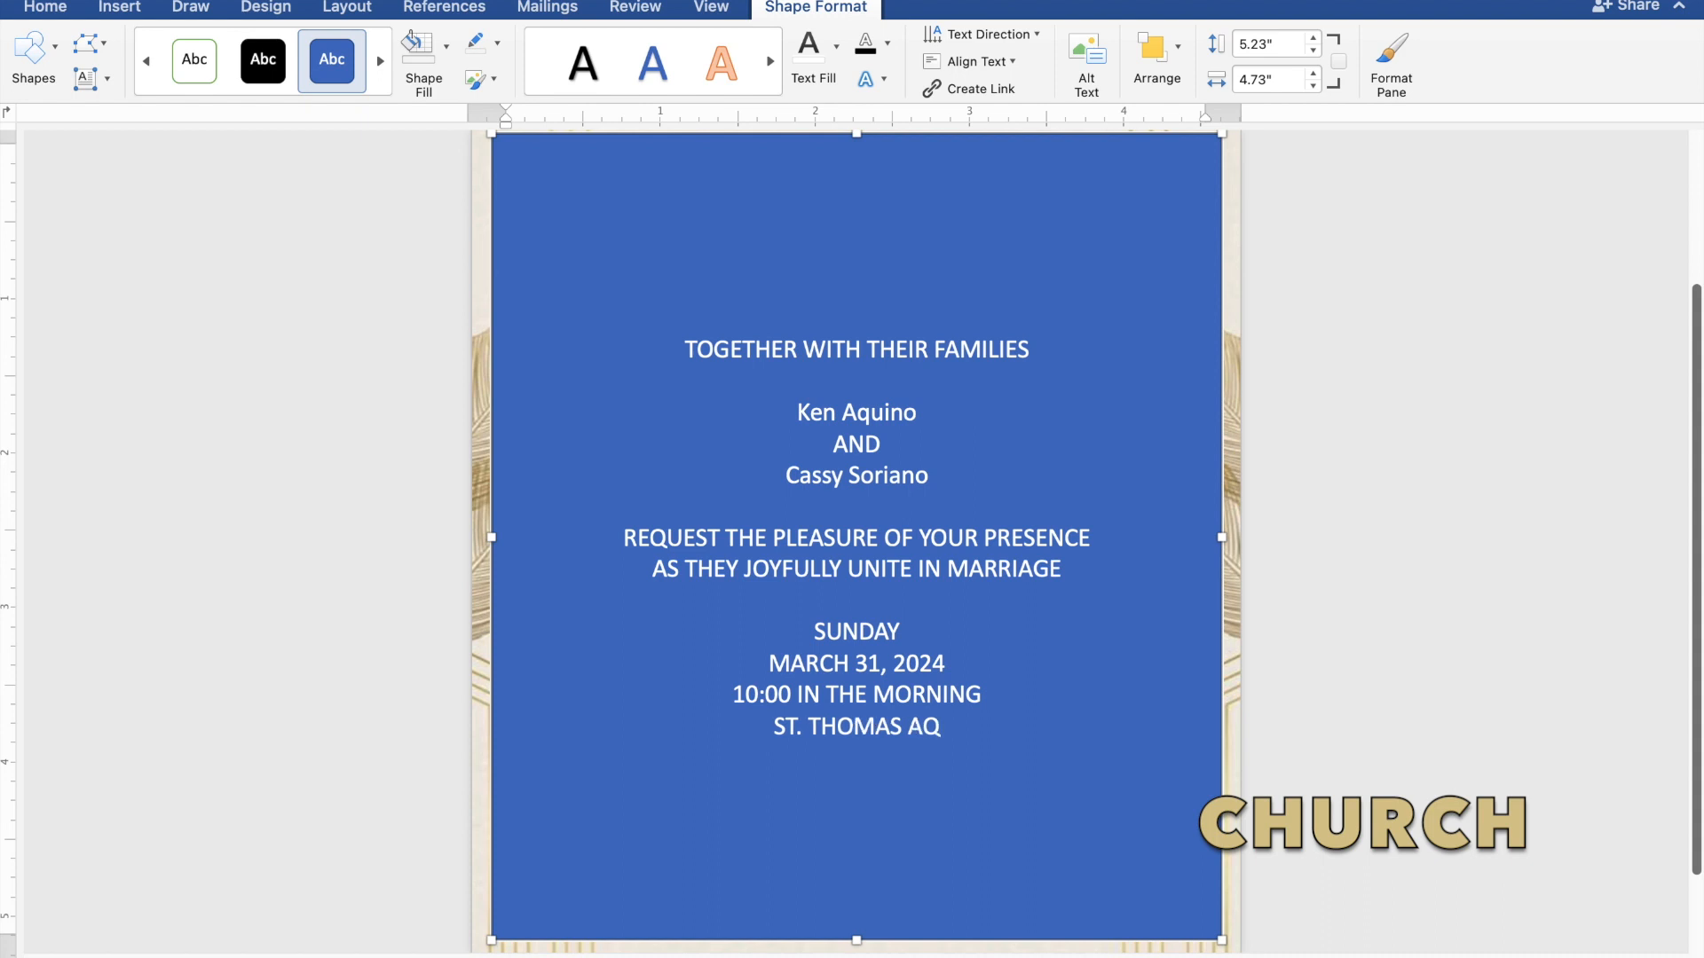
text(UIN)
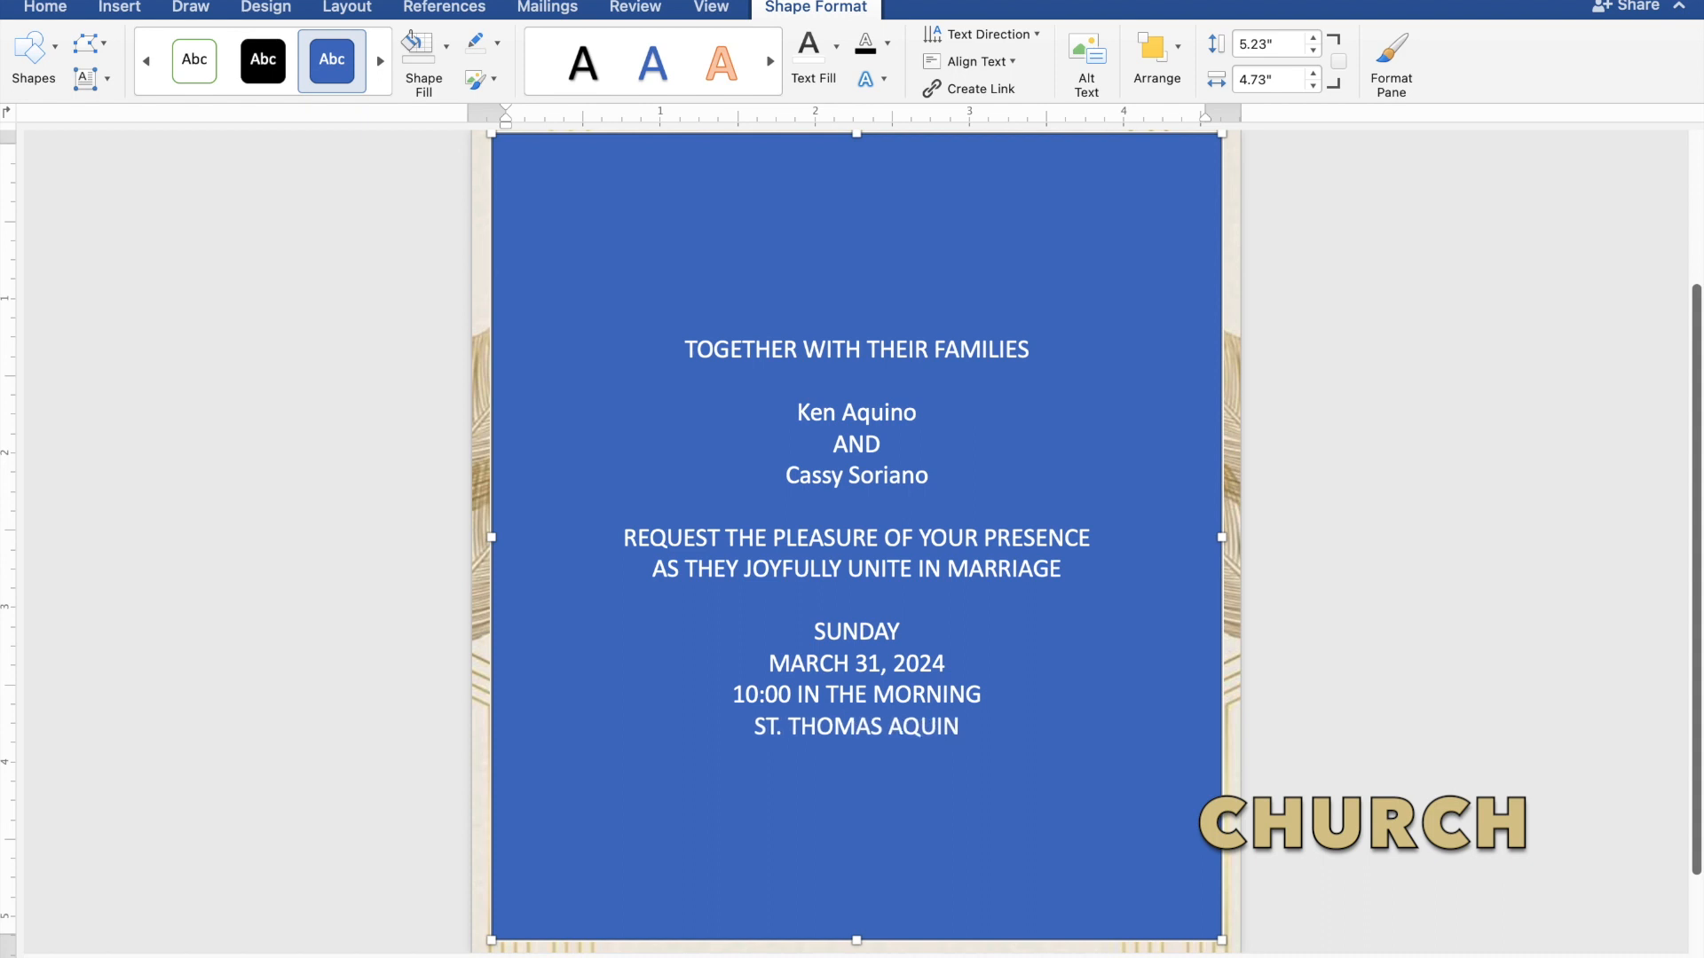
text(AS)
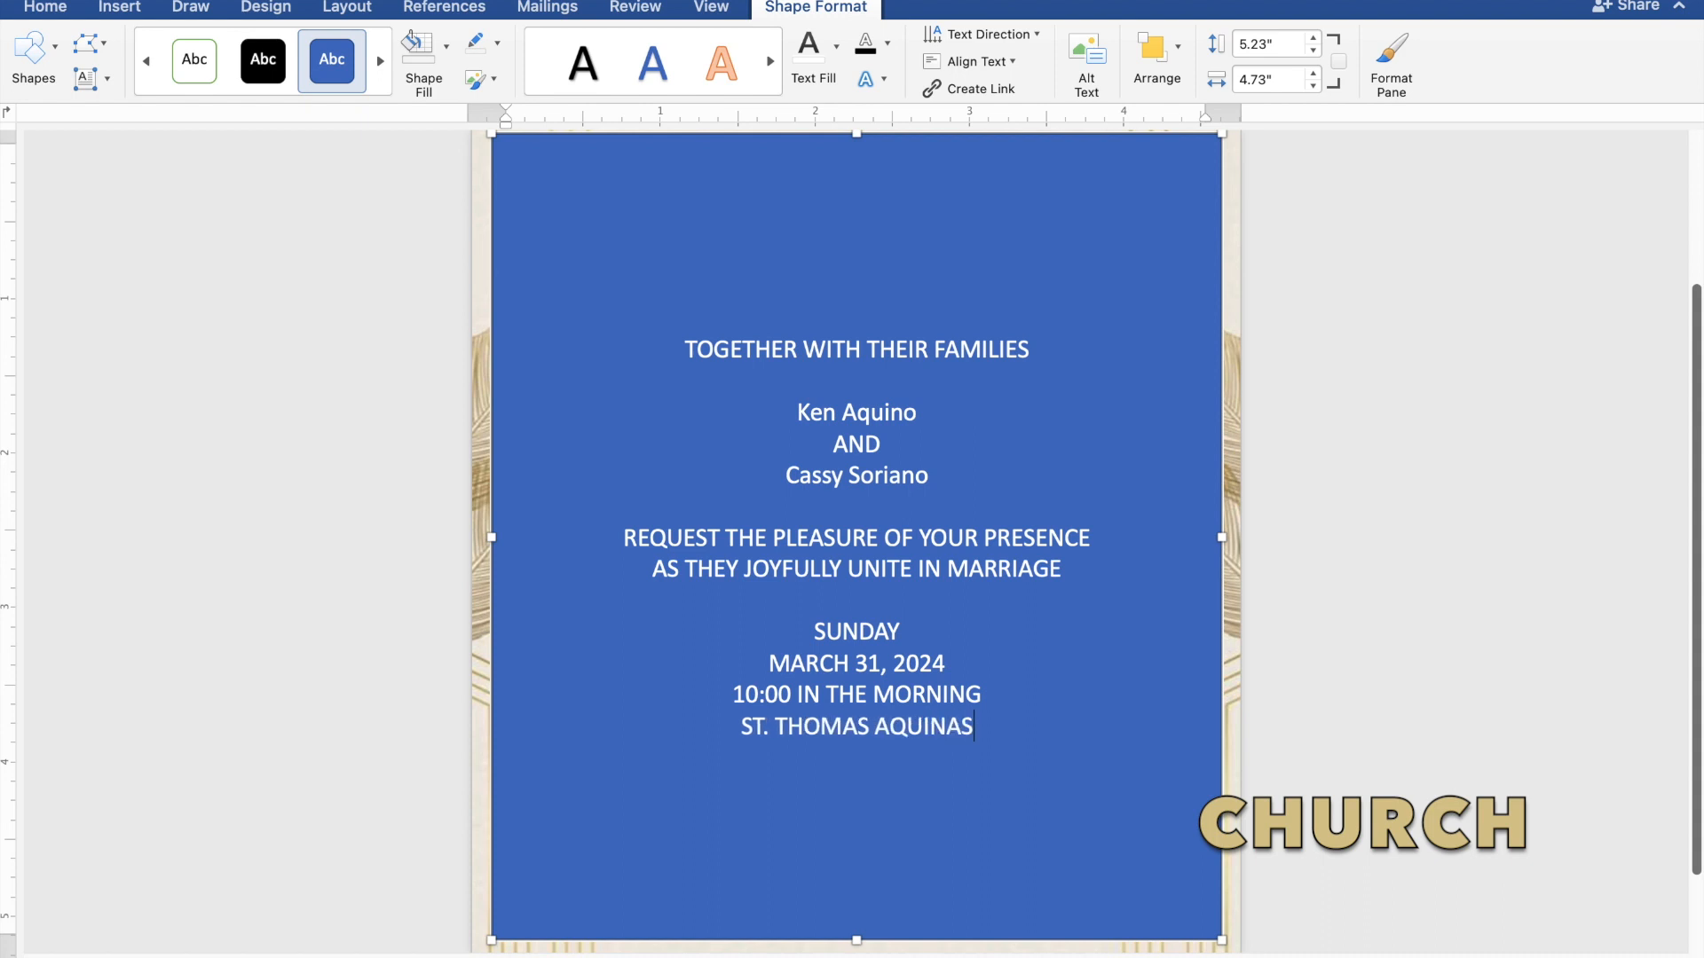
text( PARIS)
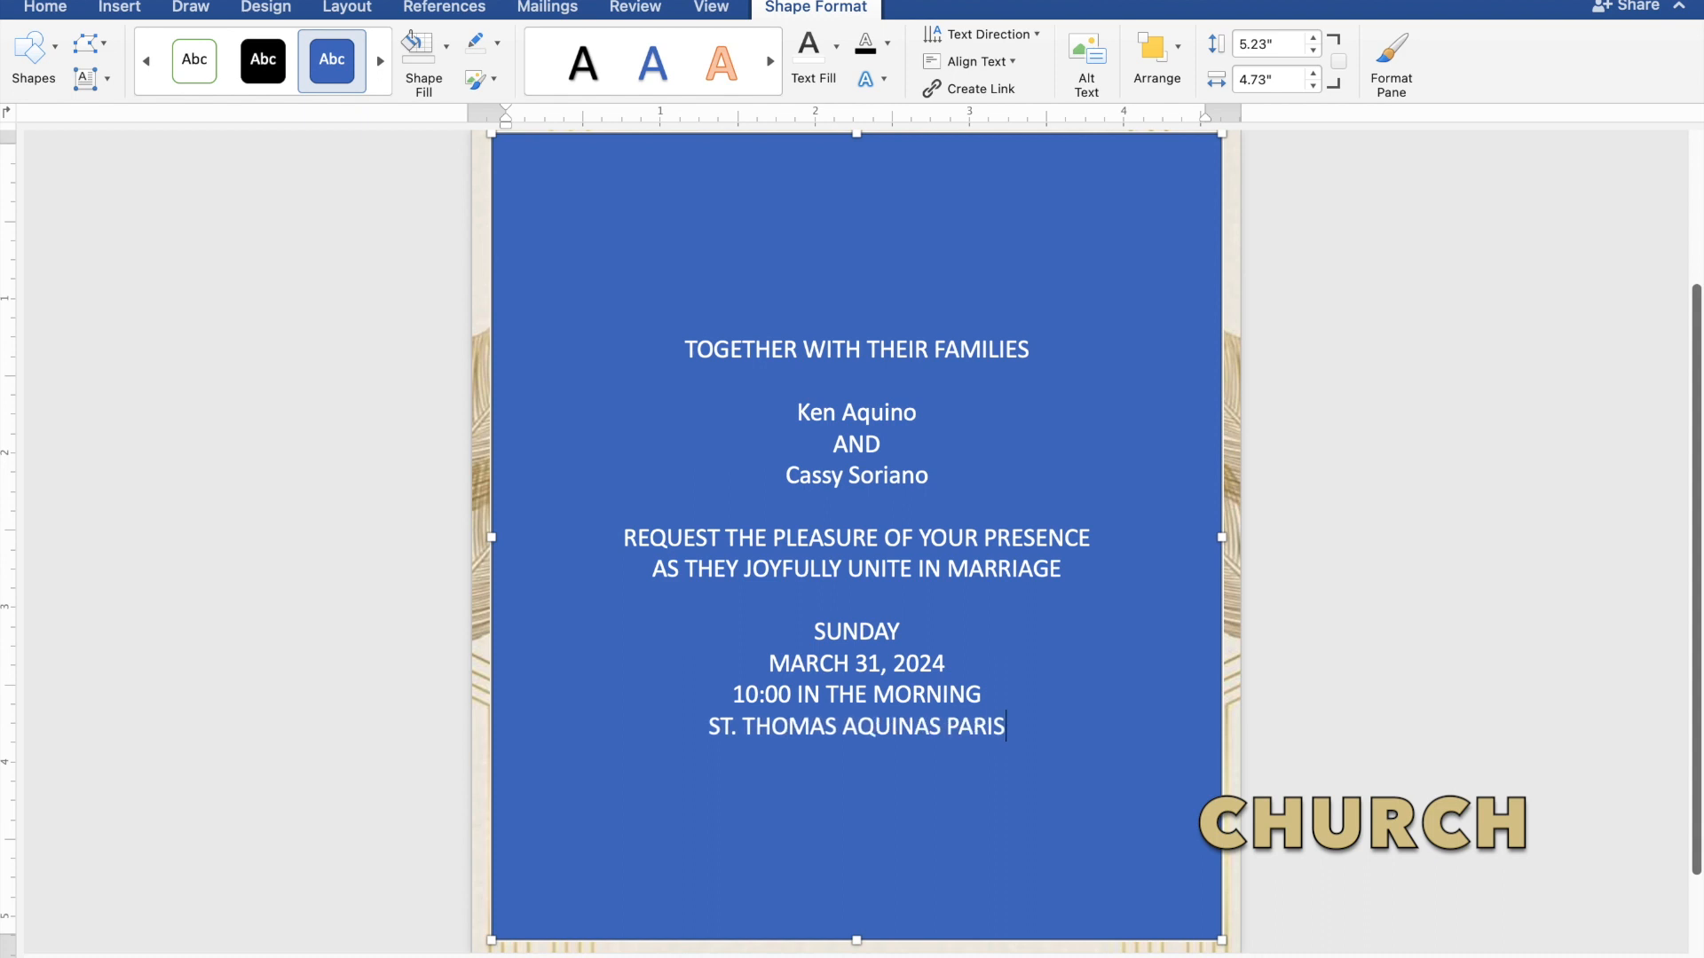
text(H CHURCH)
key(Return)
text(MAN)
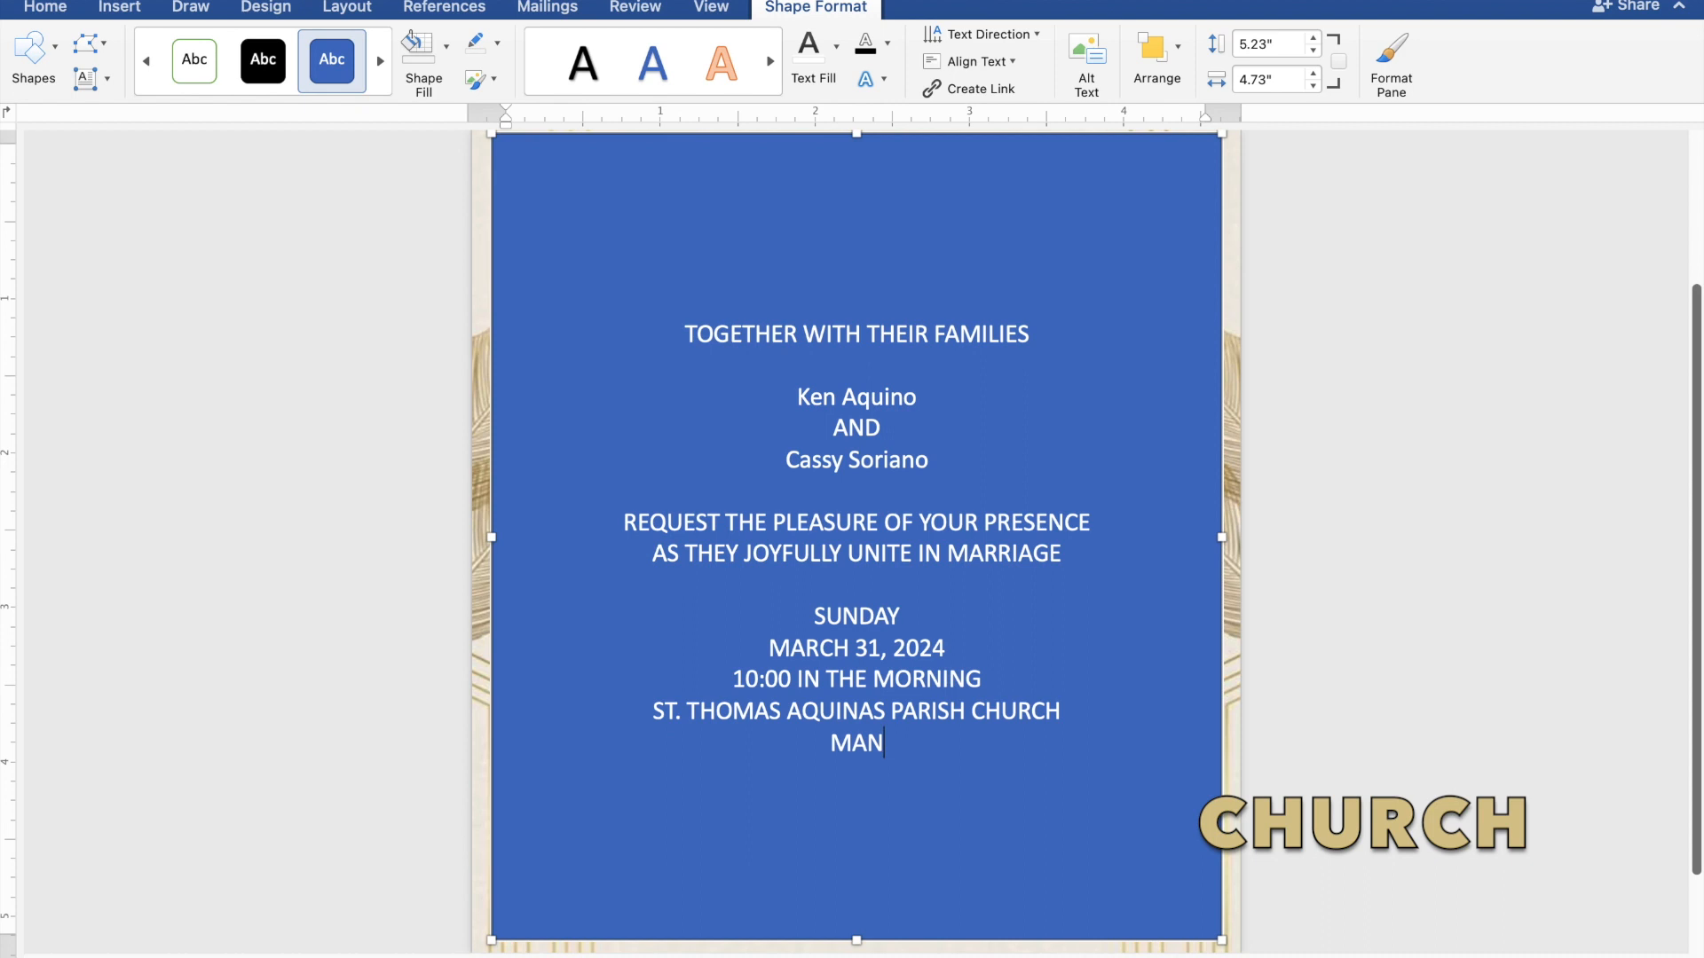
text(GAL)
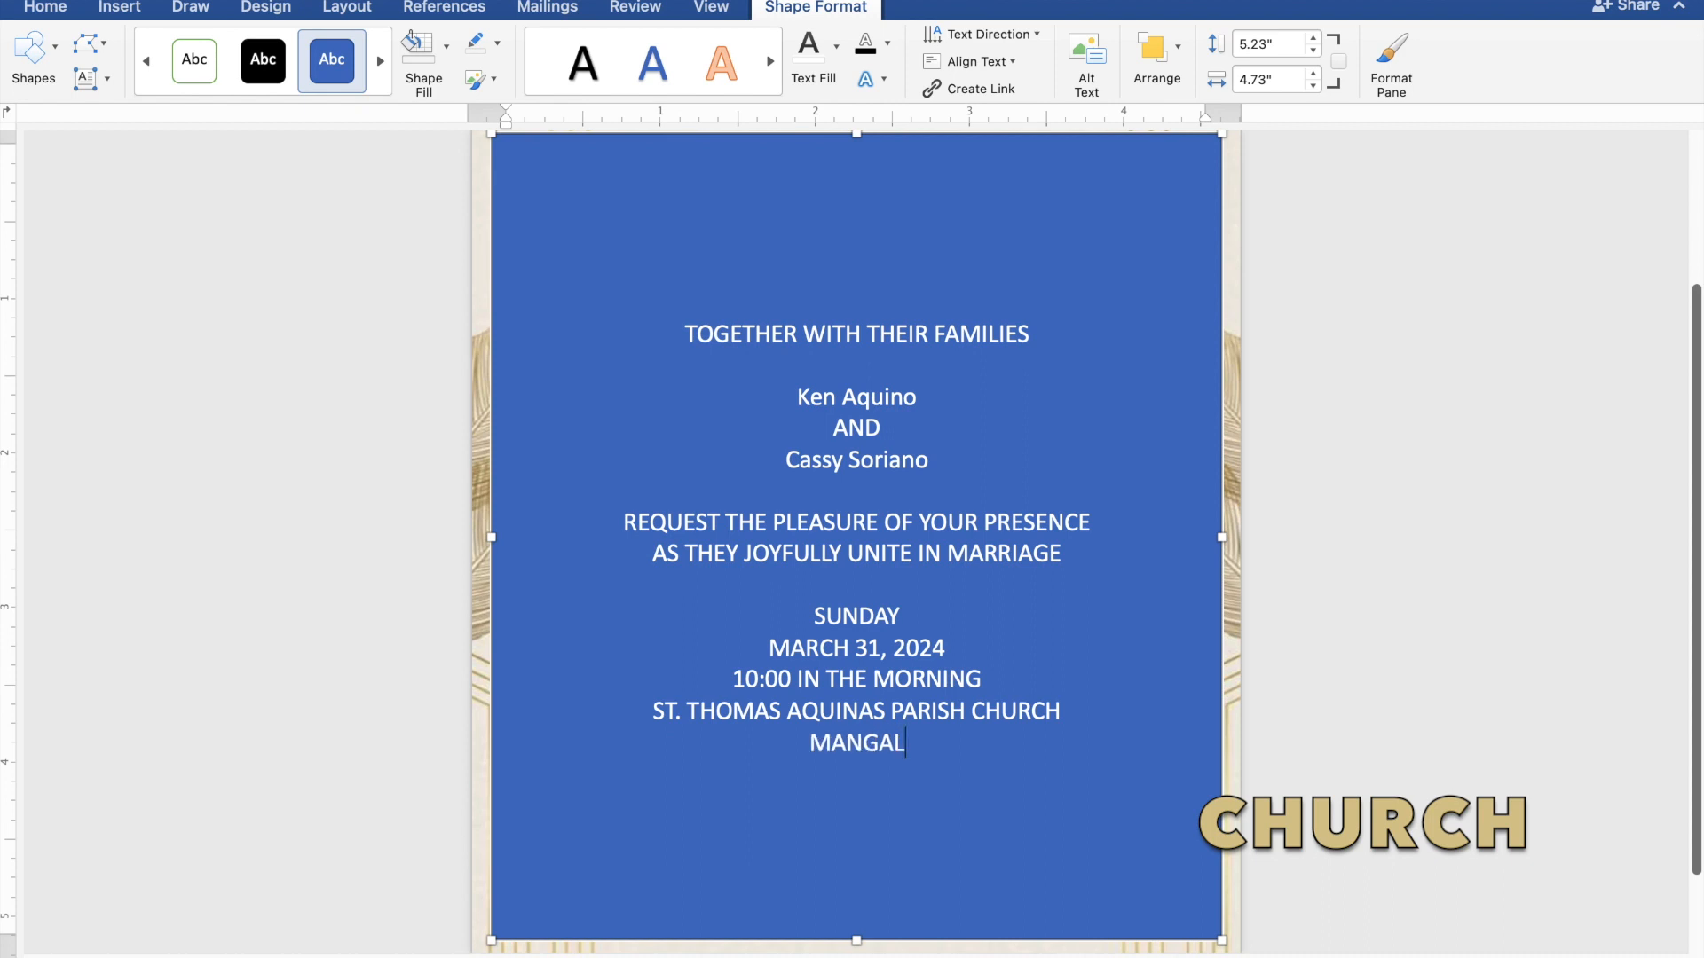
text(DAN)
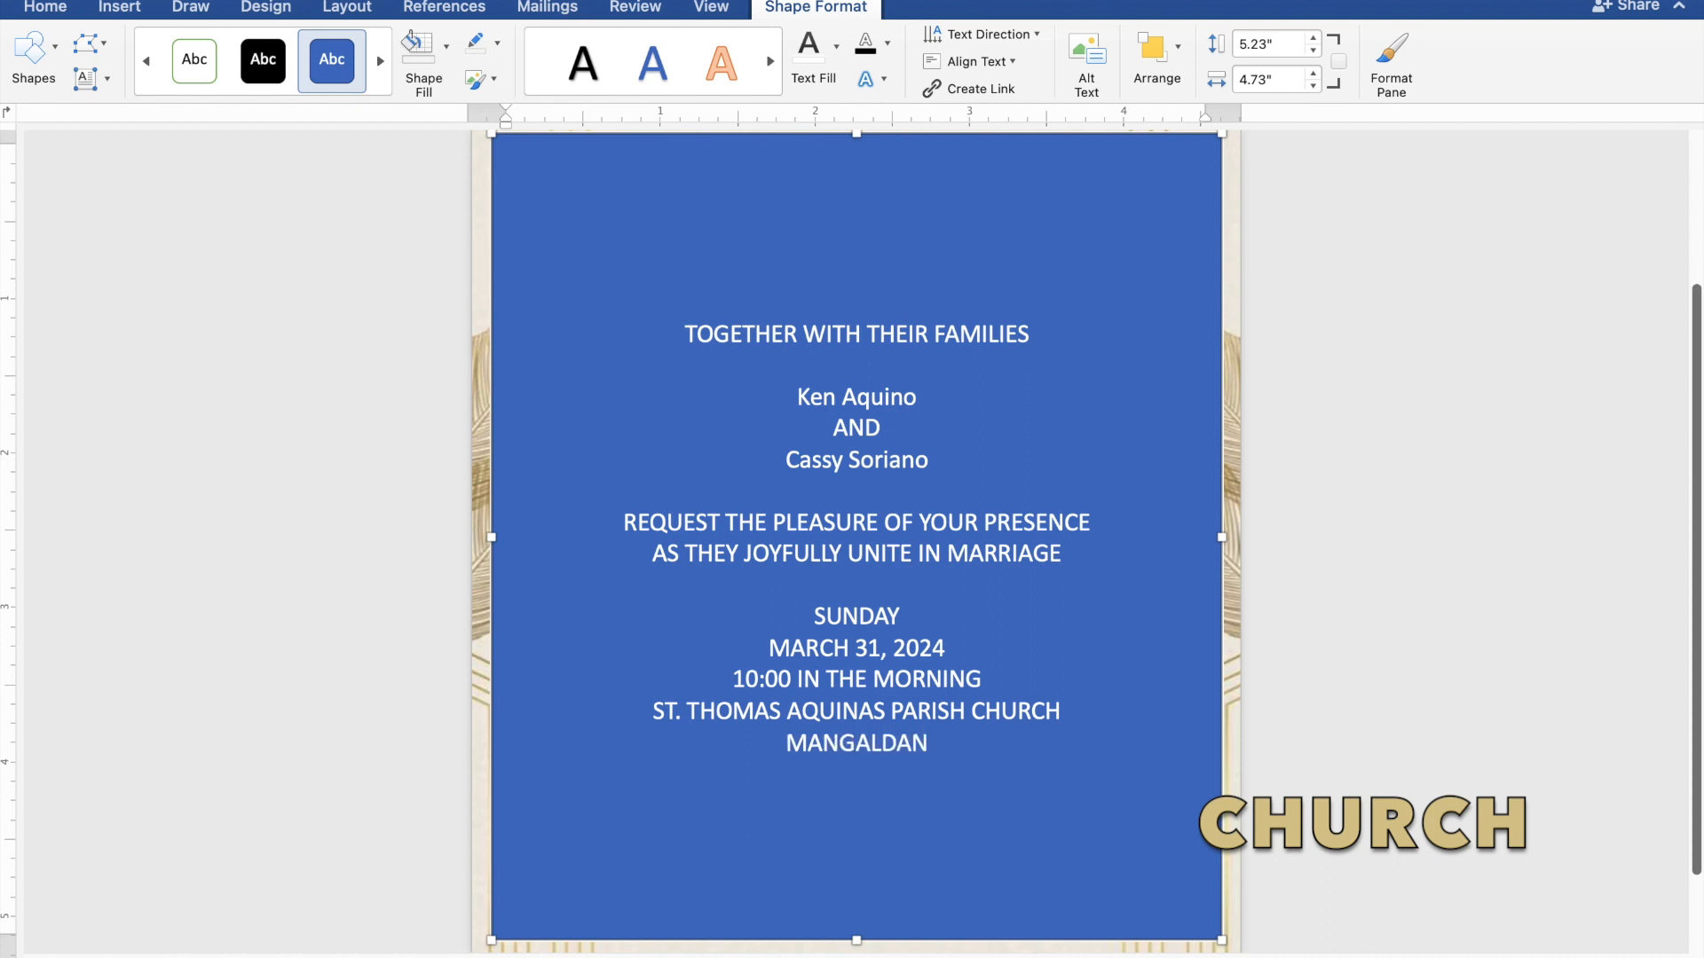
text(, P)
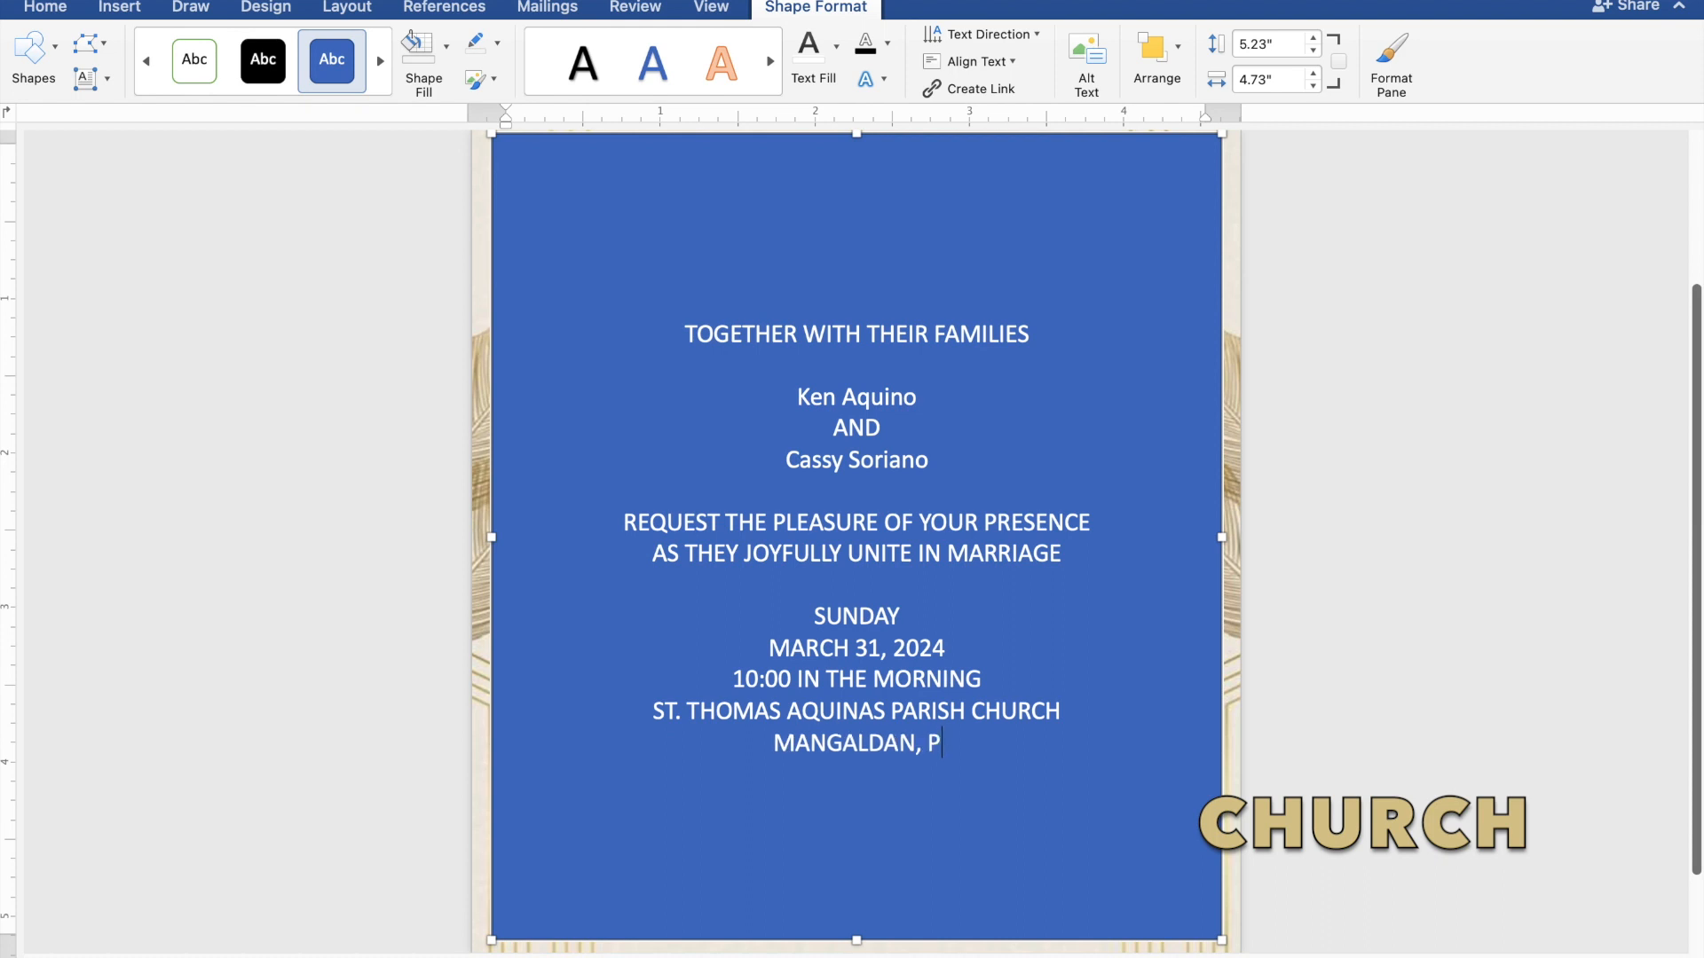
text(ANGA)
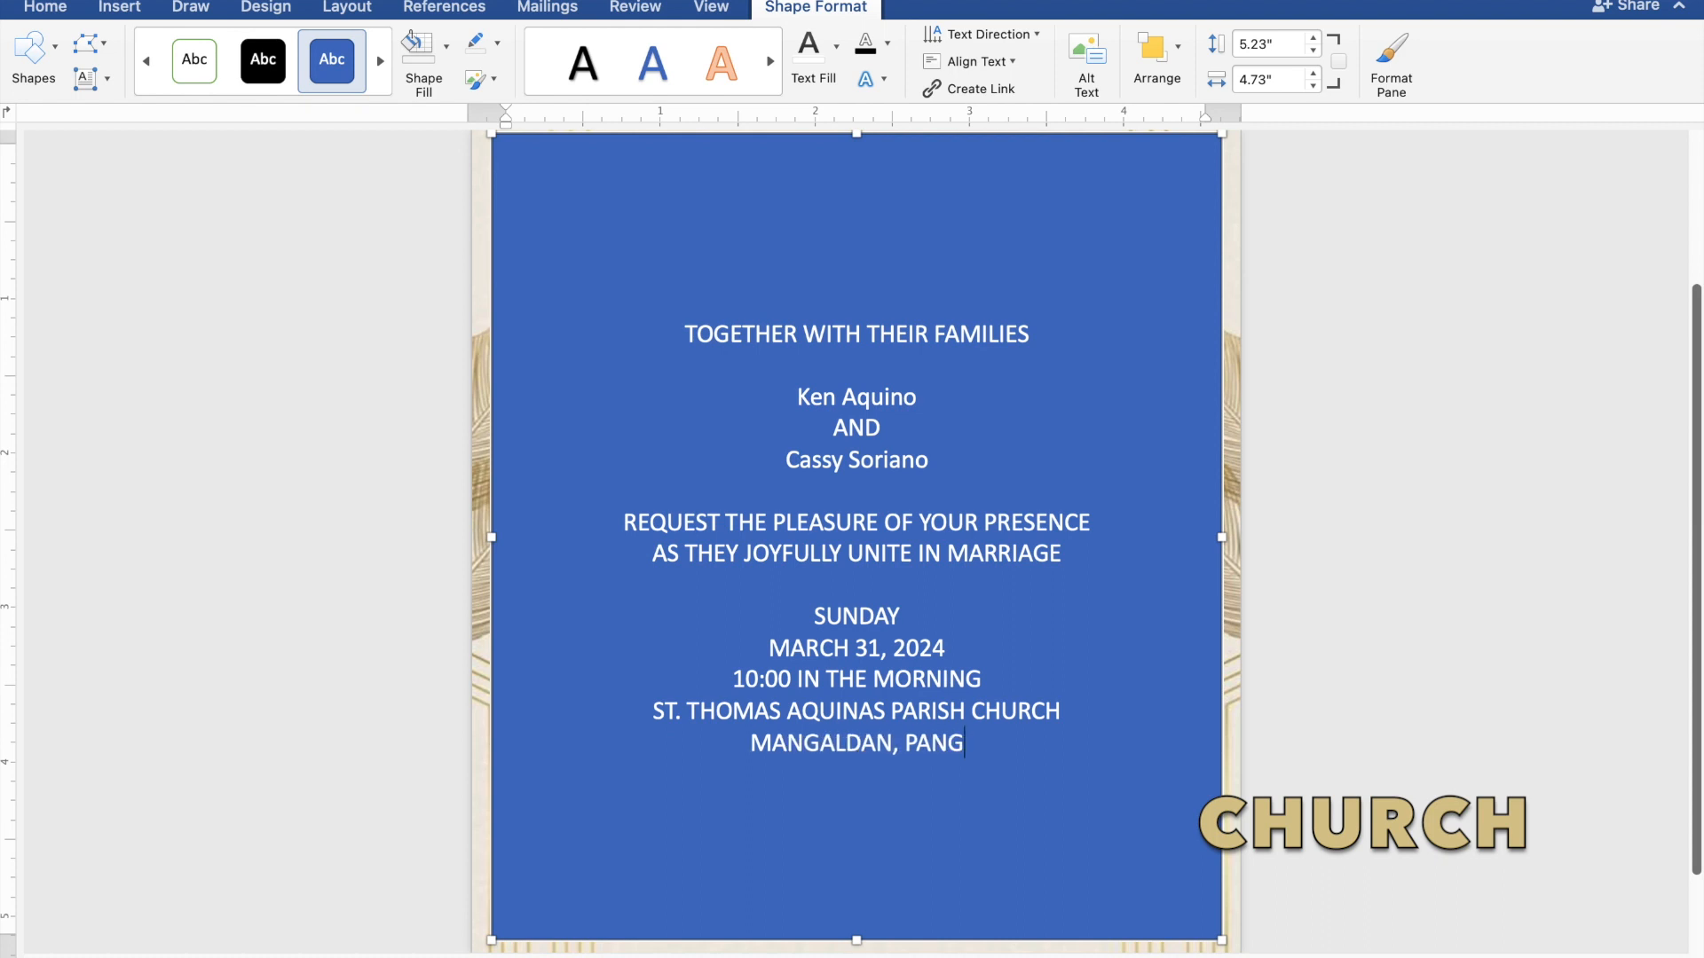
text(SI)
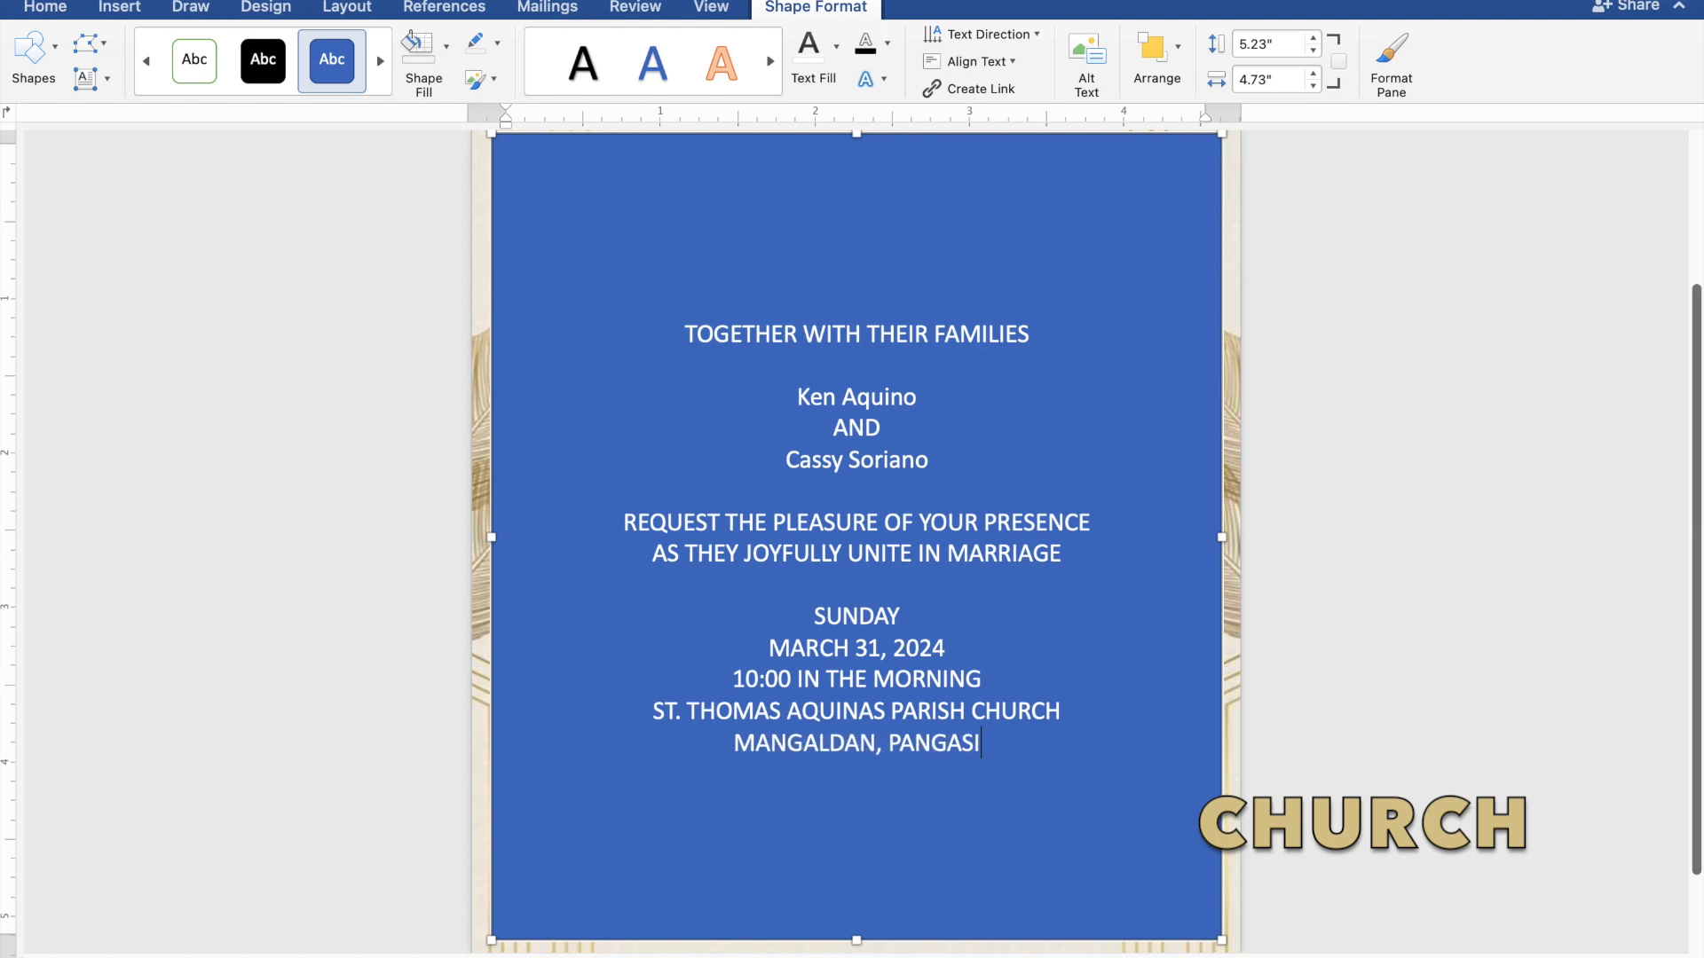
text(NAN)
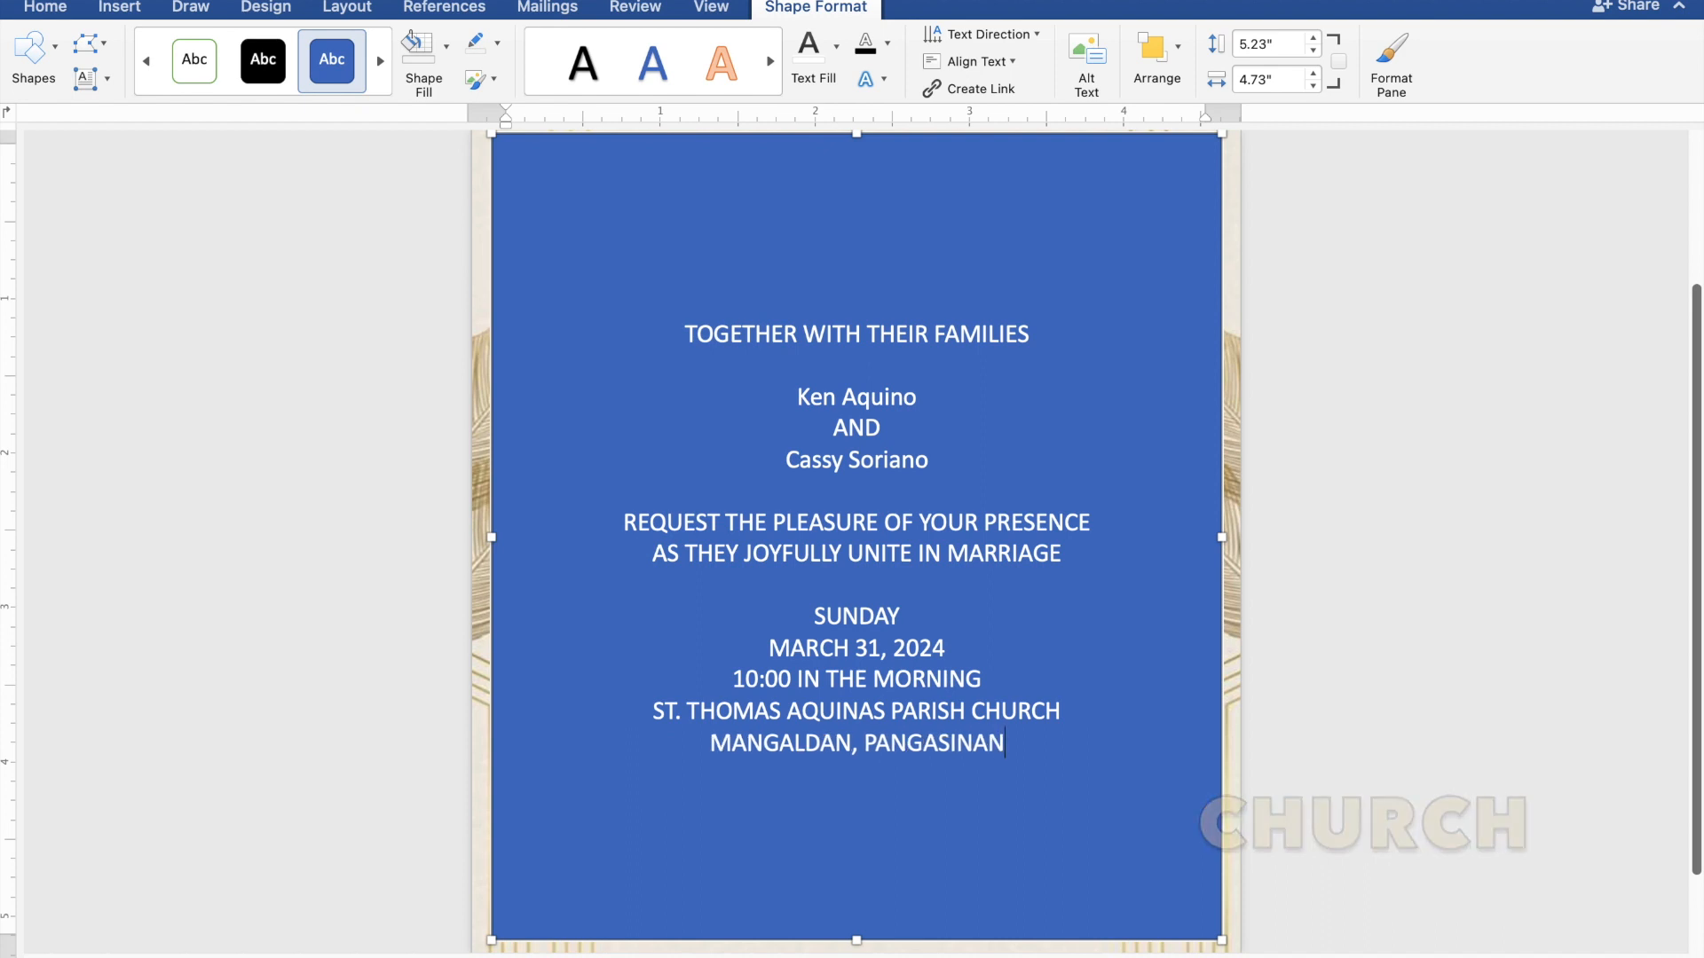
key(Return)
key(Return)
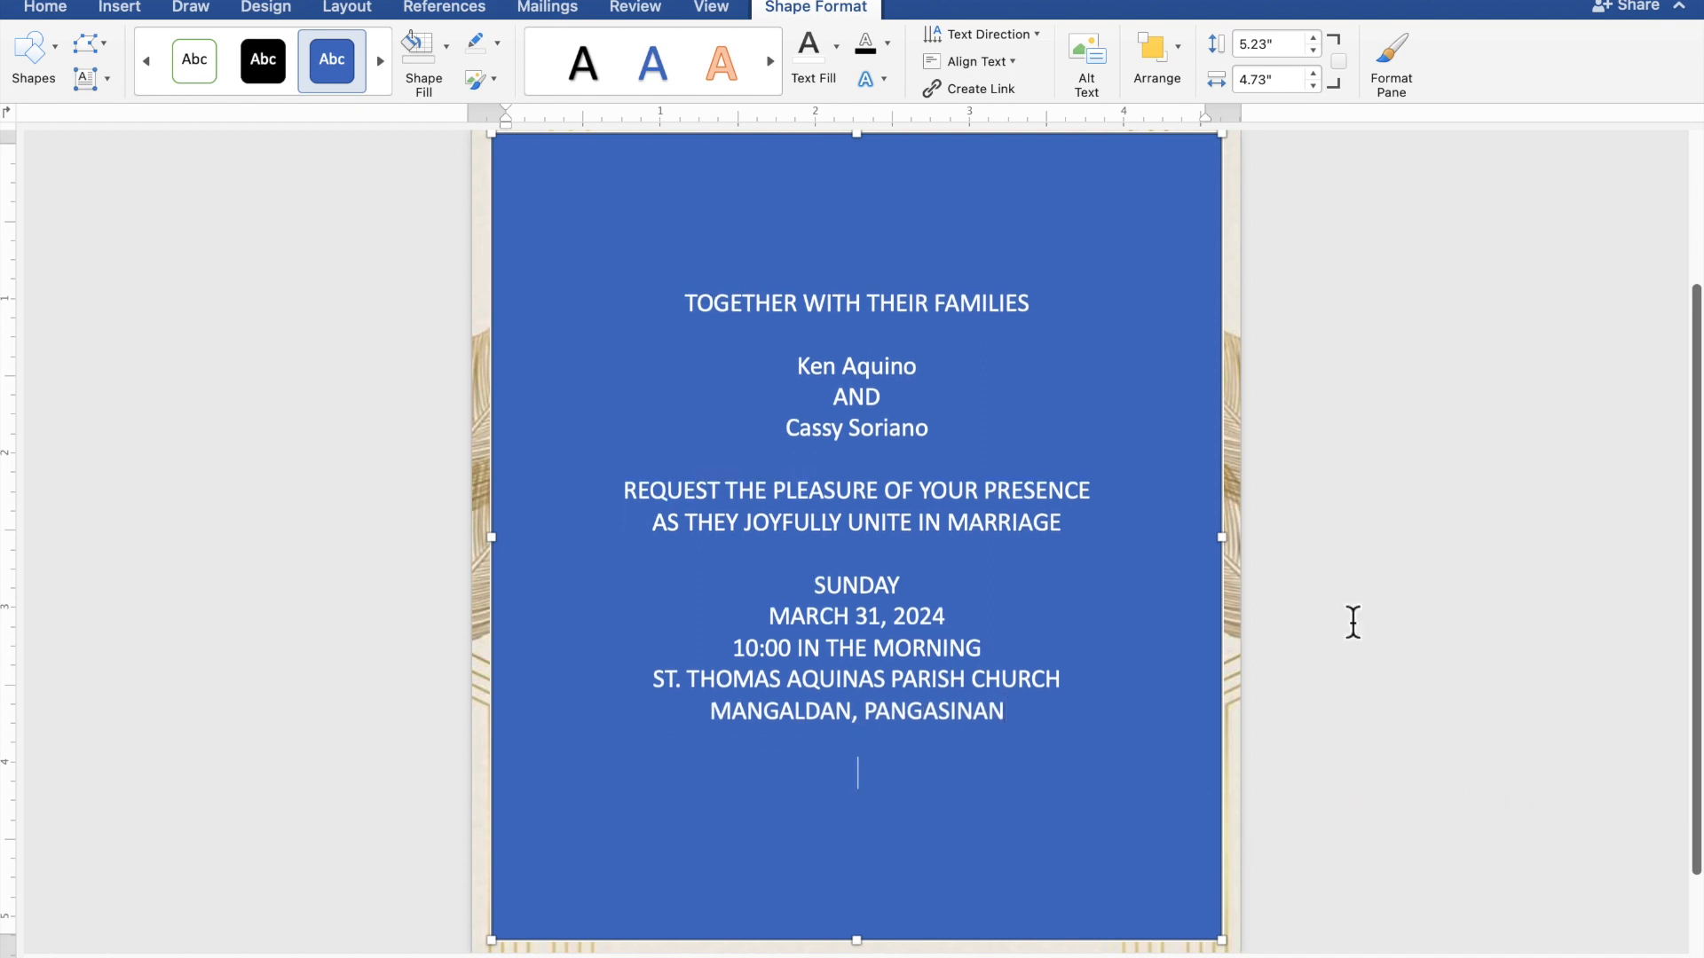
text(Reception t)
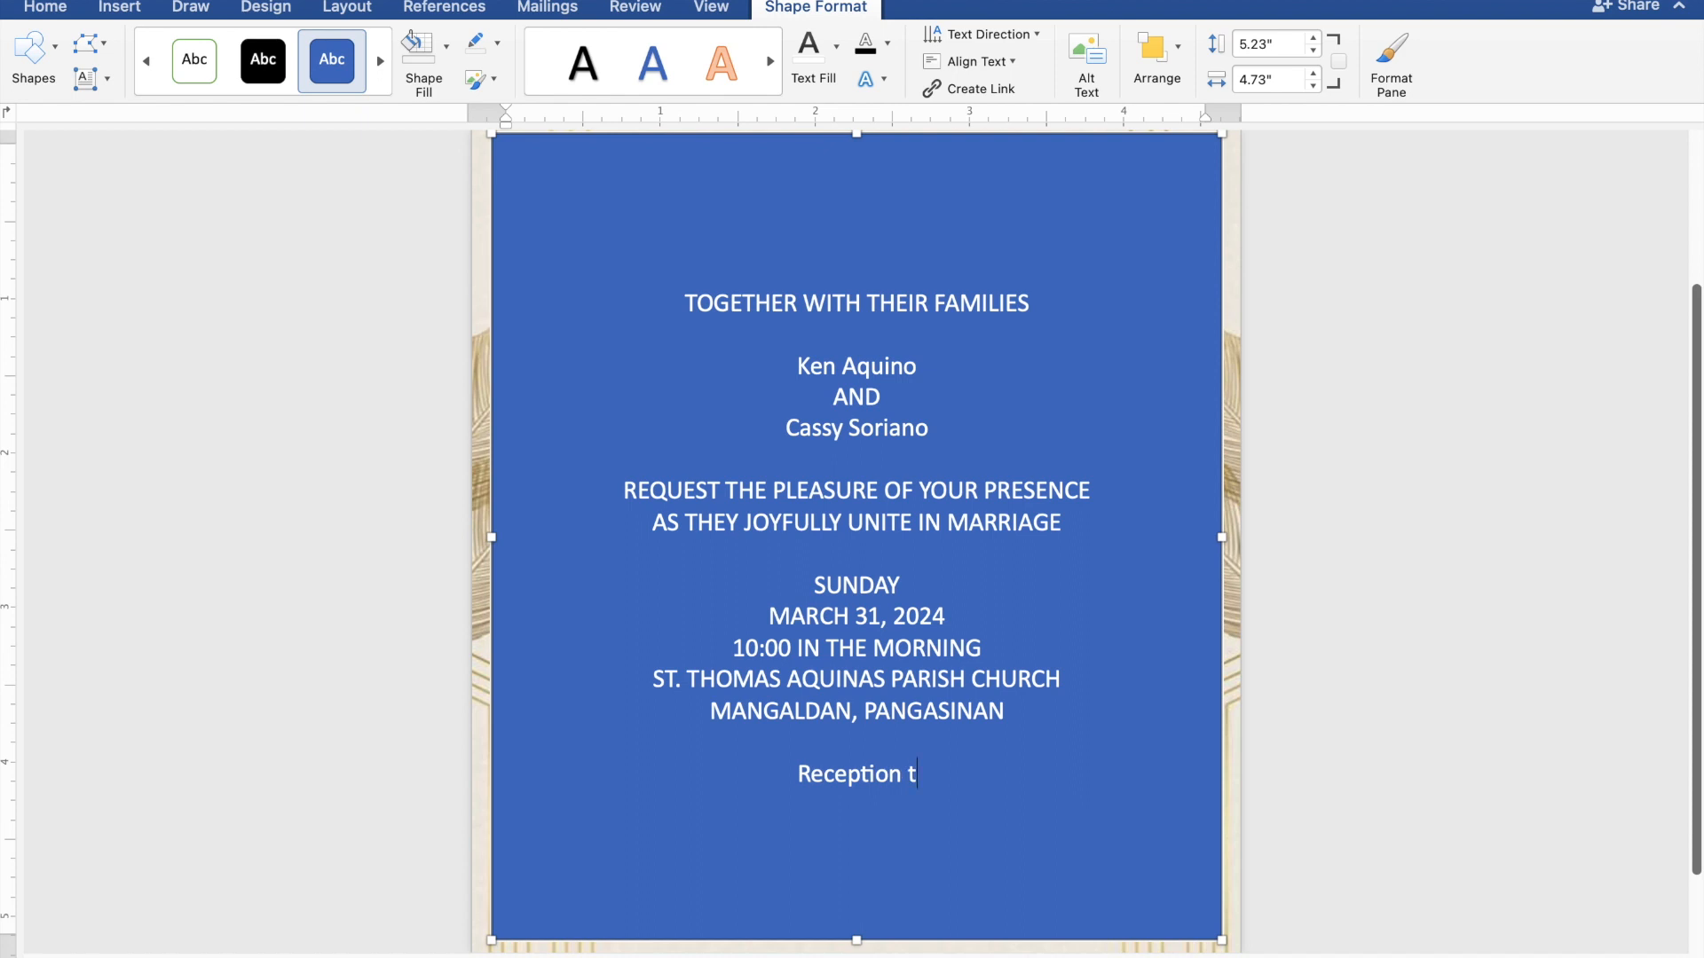
text(o f)
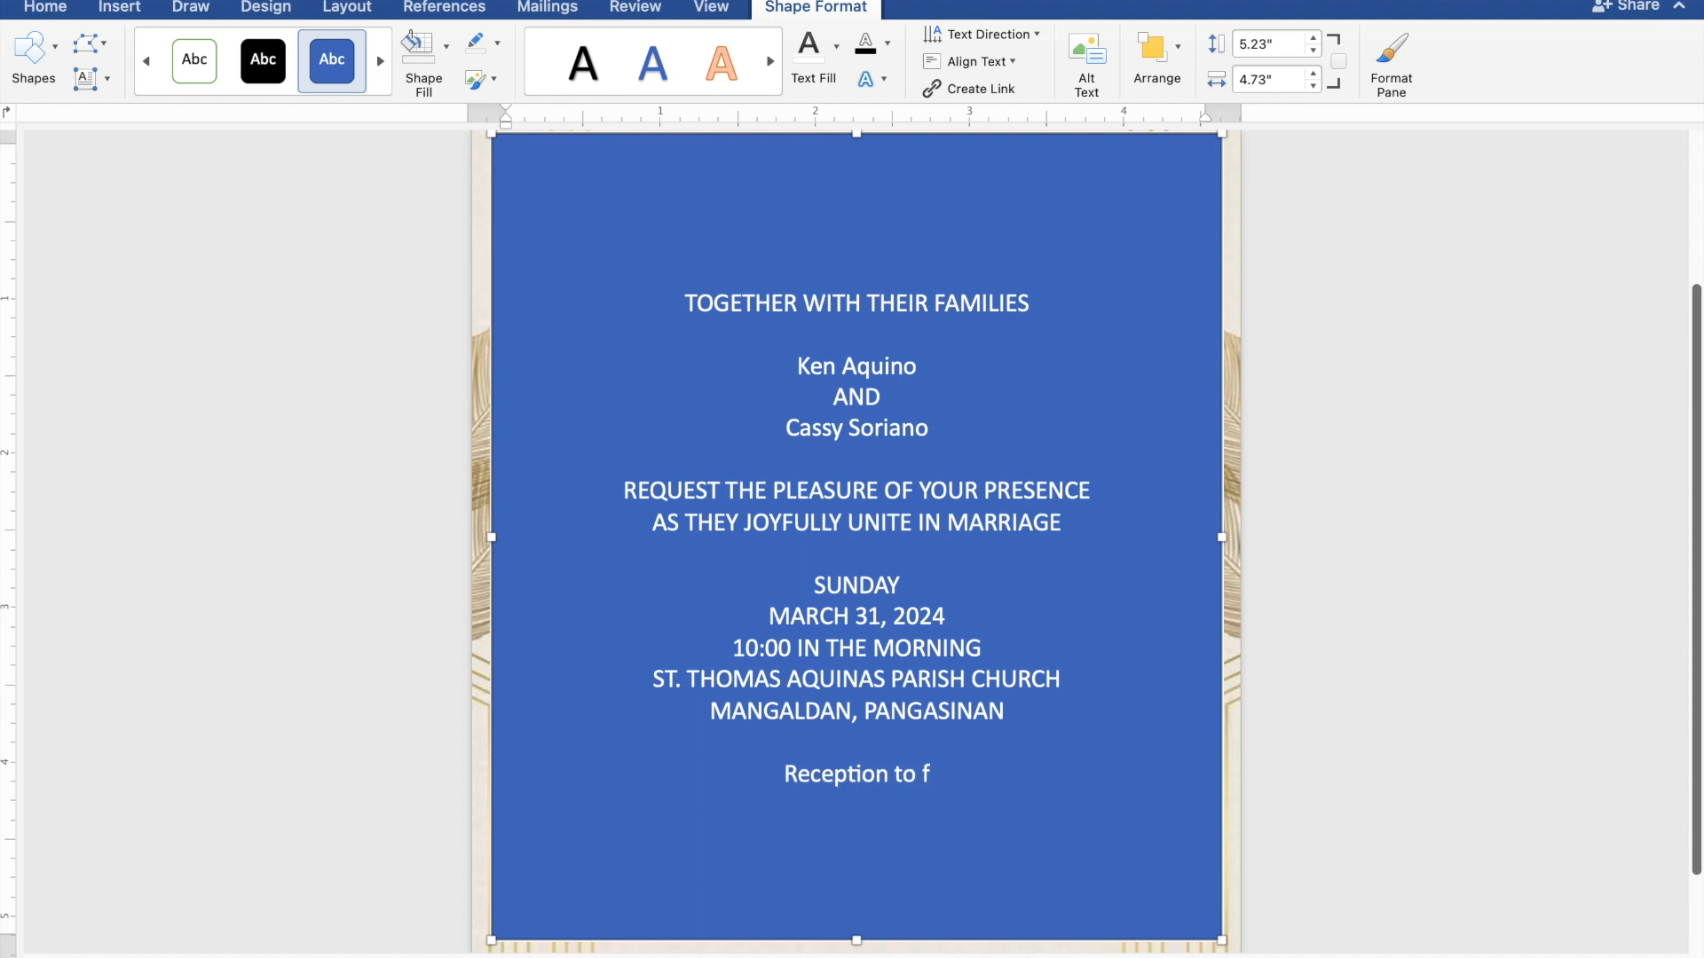
text(ollo)
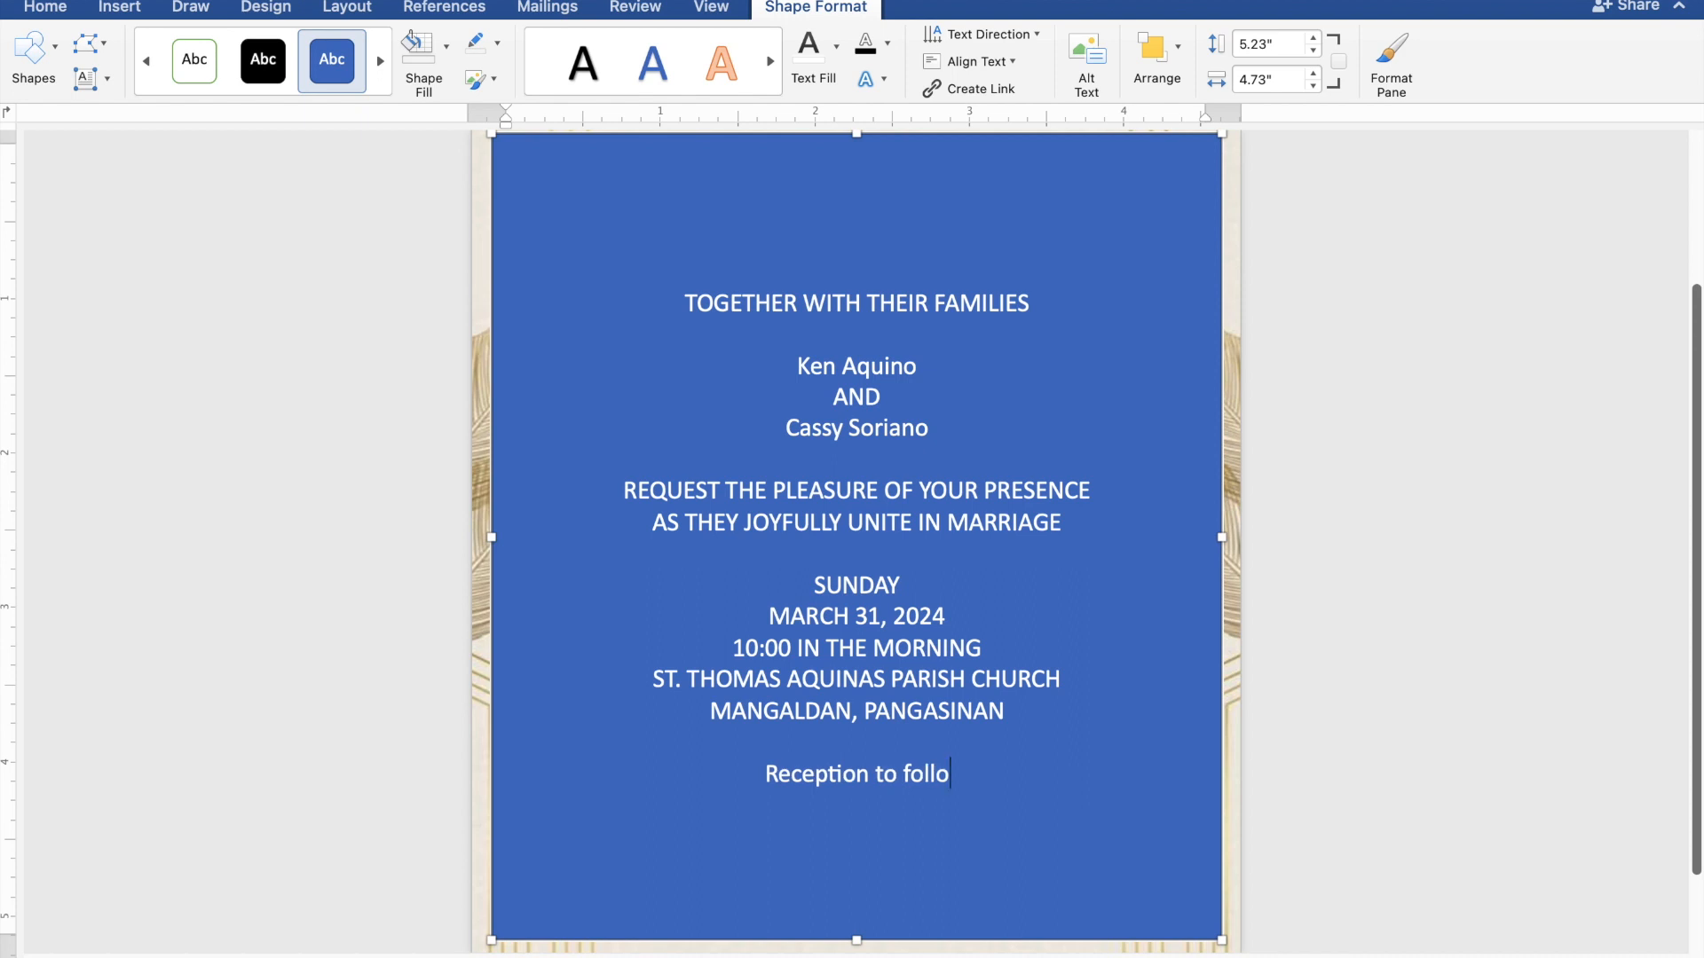
text(w)
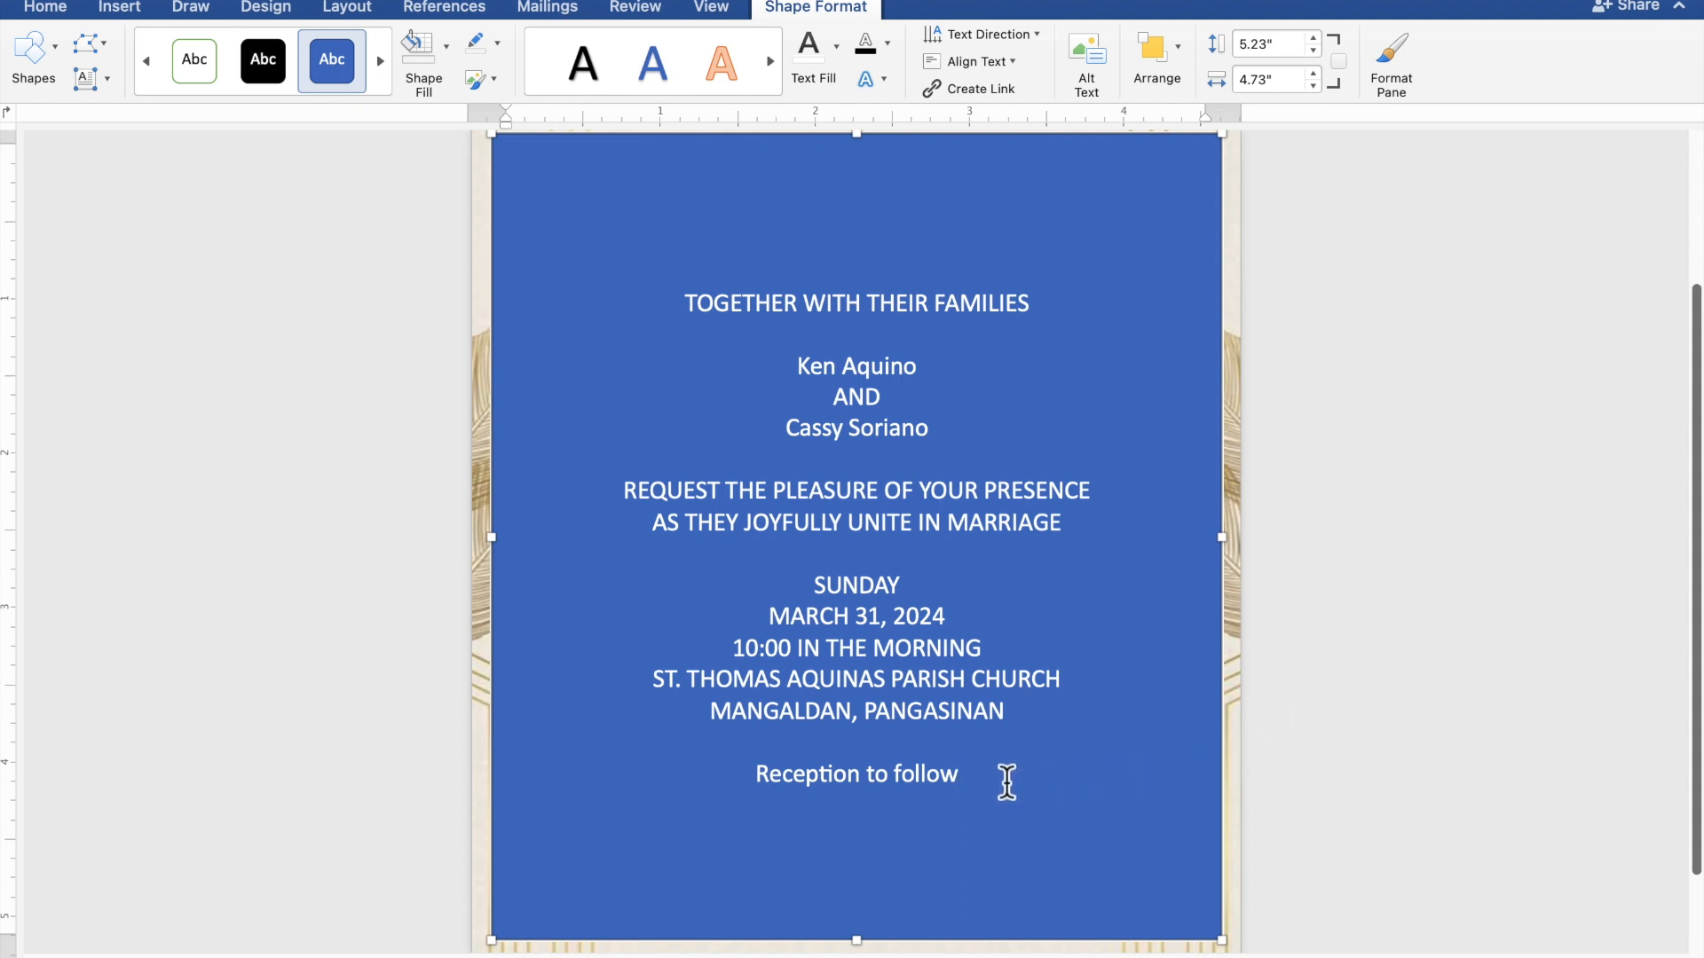
Give the text box no fill and no outline, and colour all its text olive gold
drag(982, 783, 685, 306)
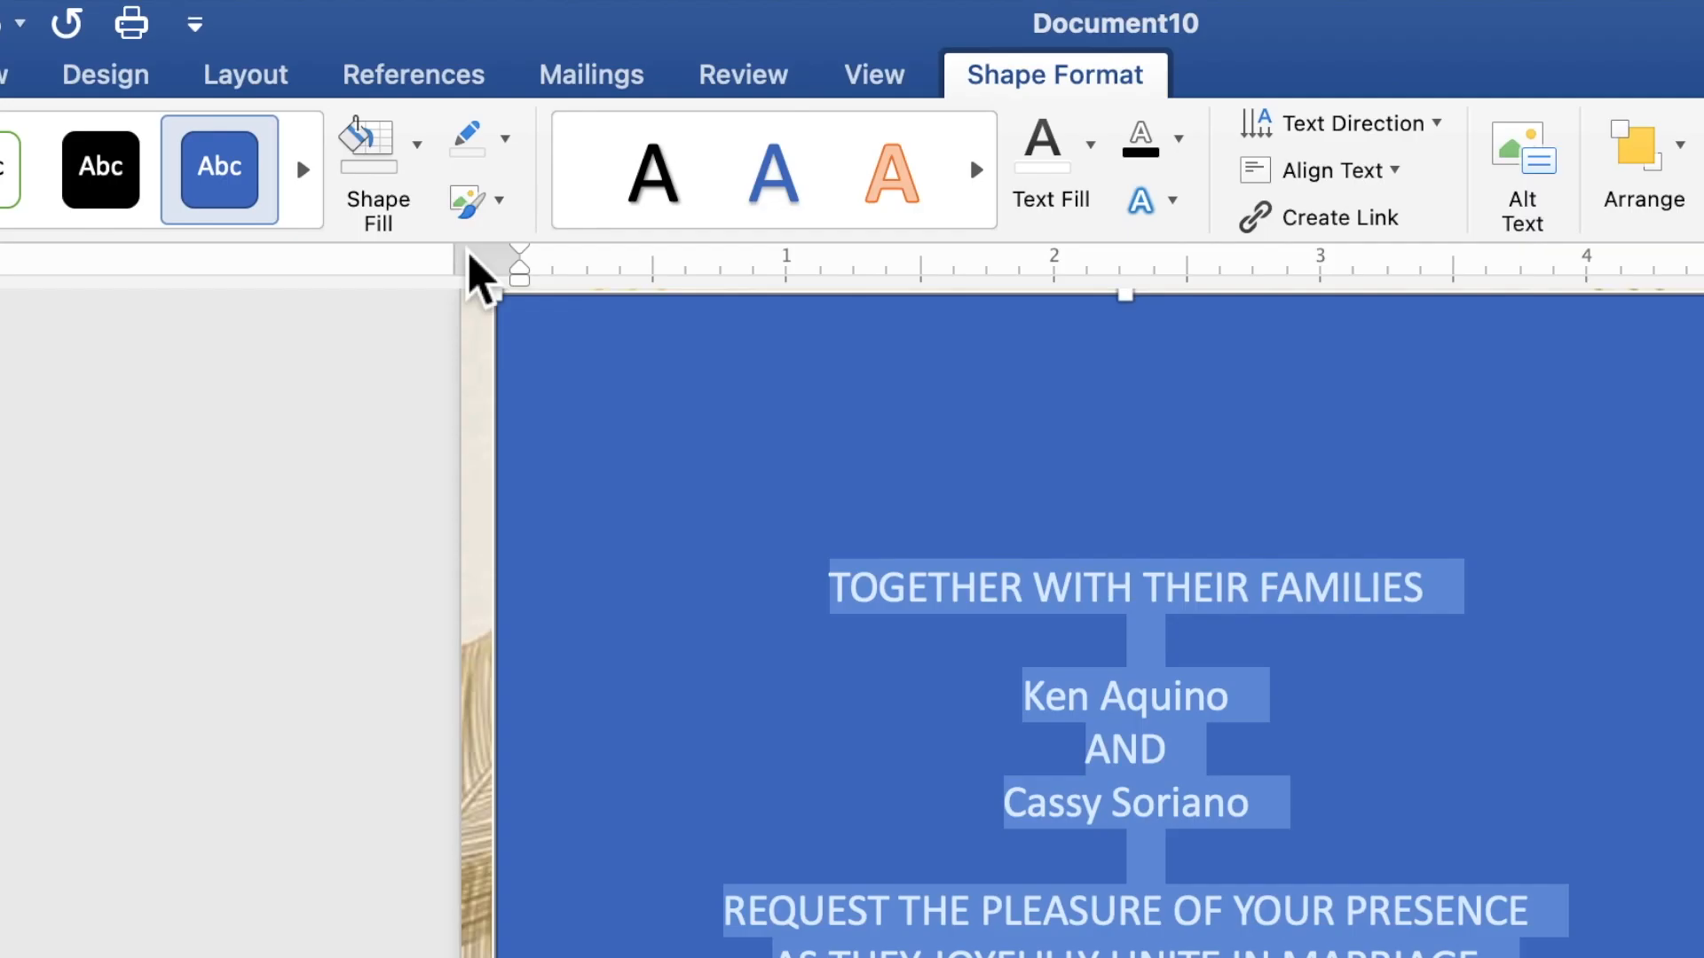
click(422, 164)
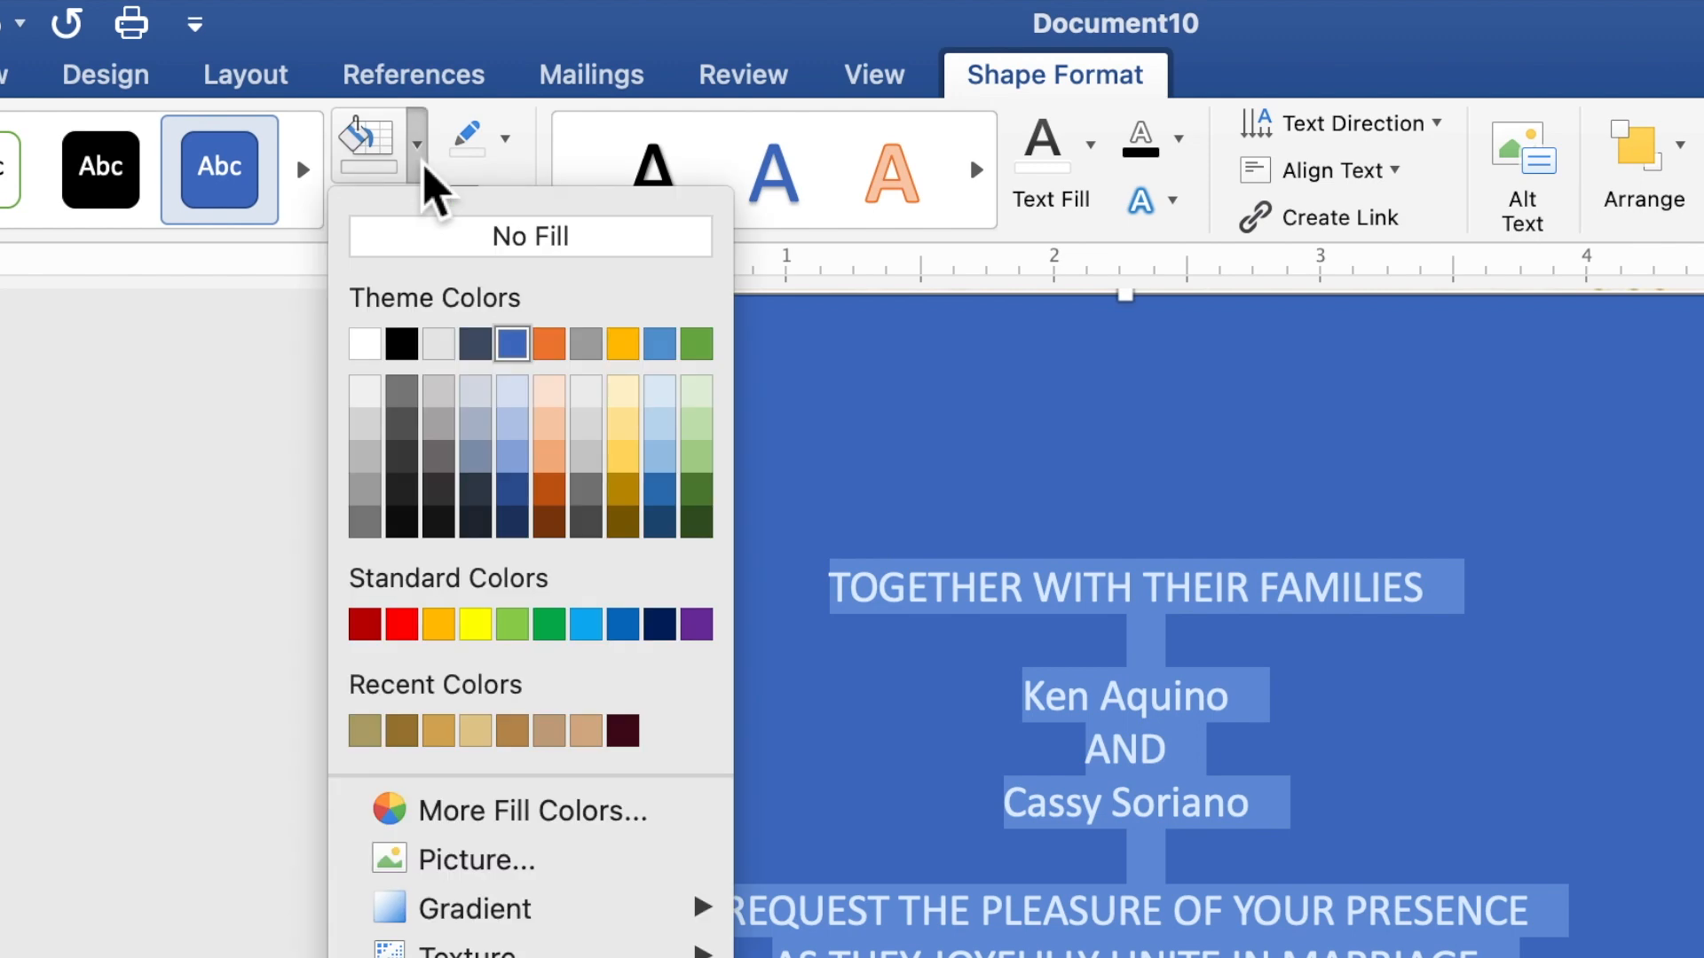
click(424, 249)
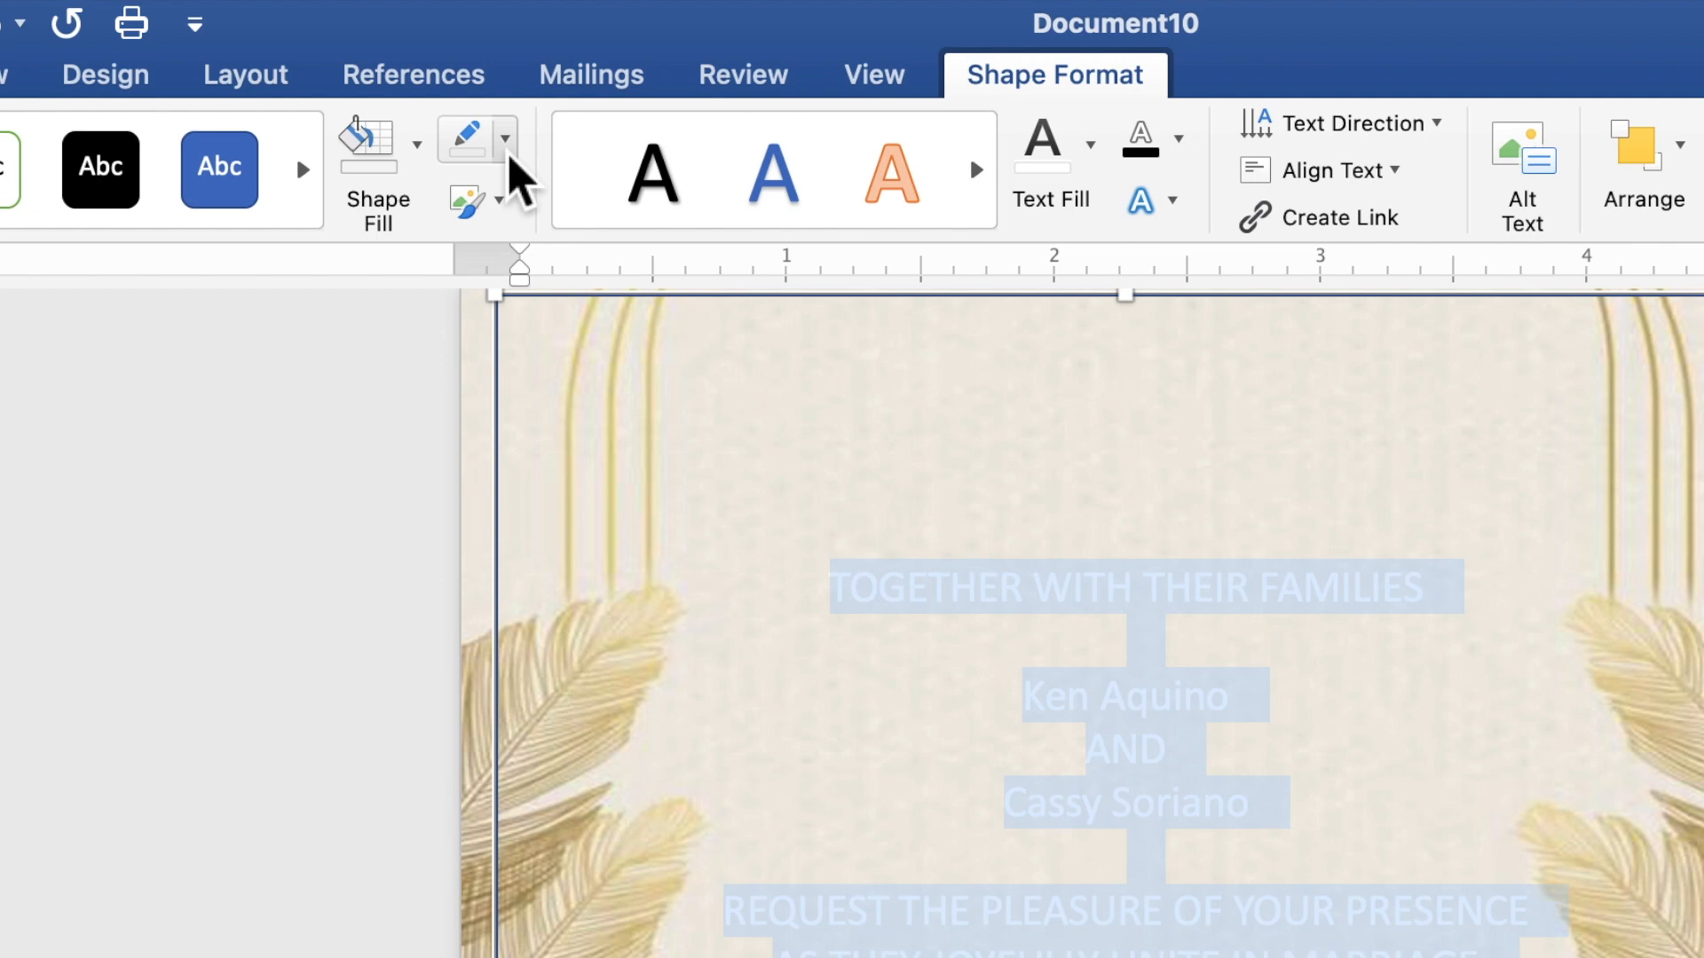
click(509, 158)
click(527, 222)
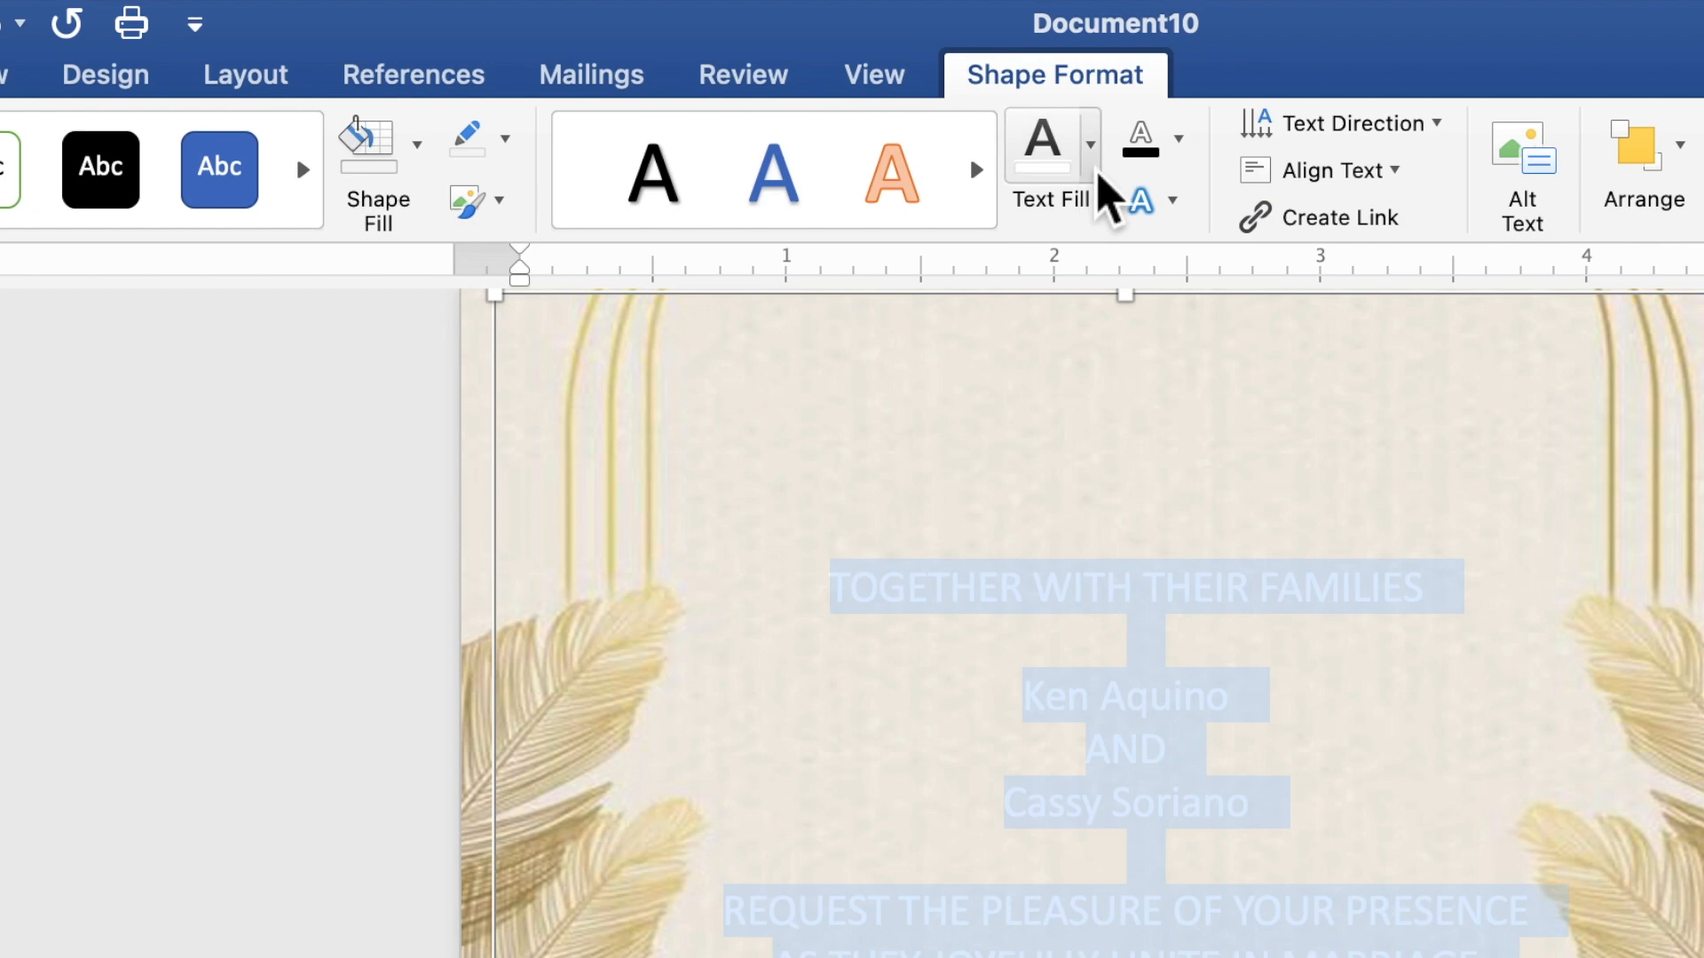
click(1099, 175)
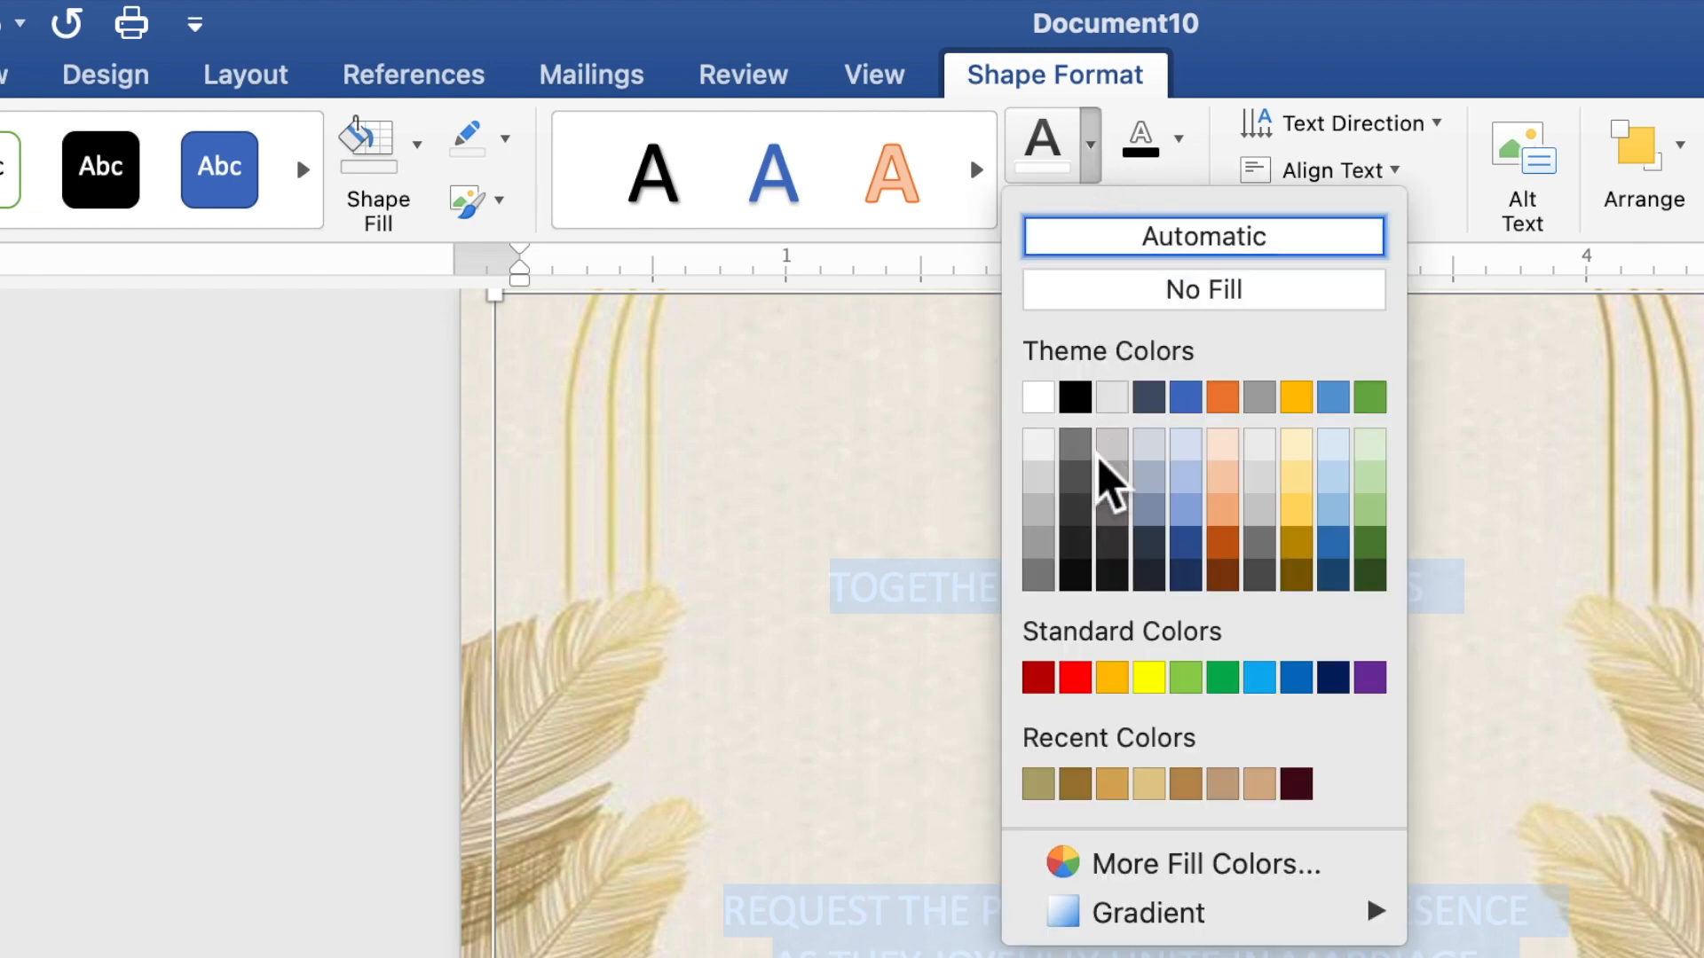
click(1038, 784)
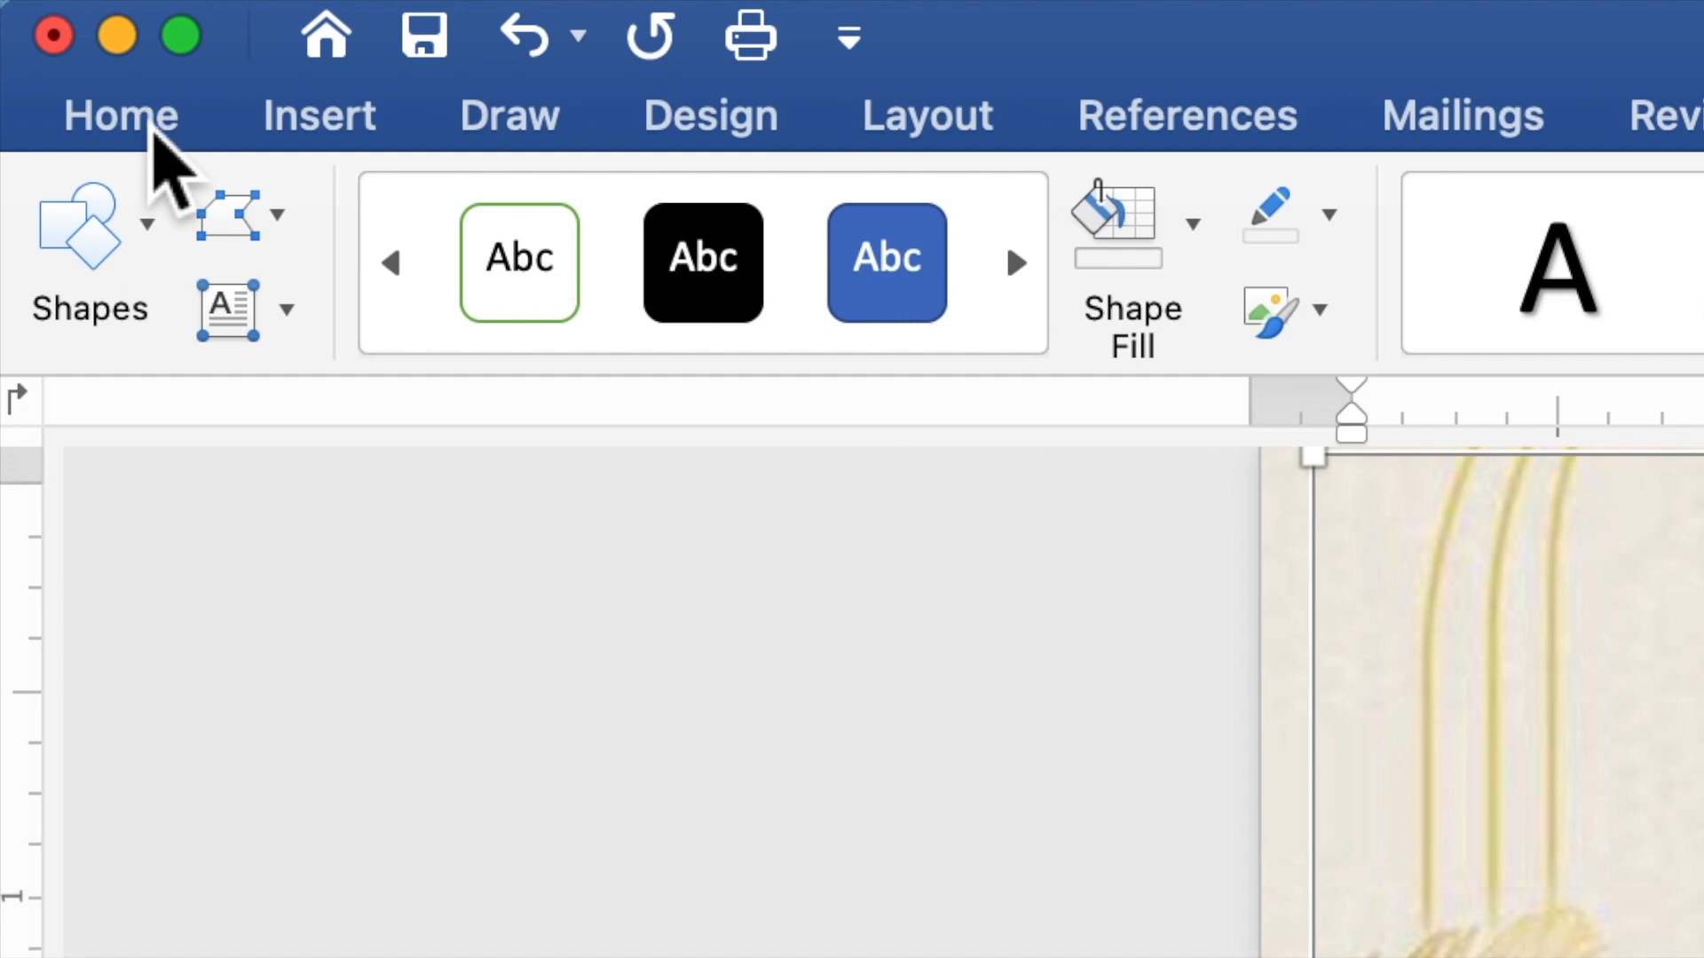
Change every line of the invitation text to Times New Roman at size 10
click(151, 133)
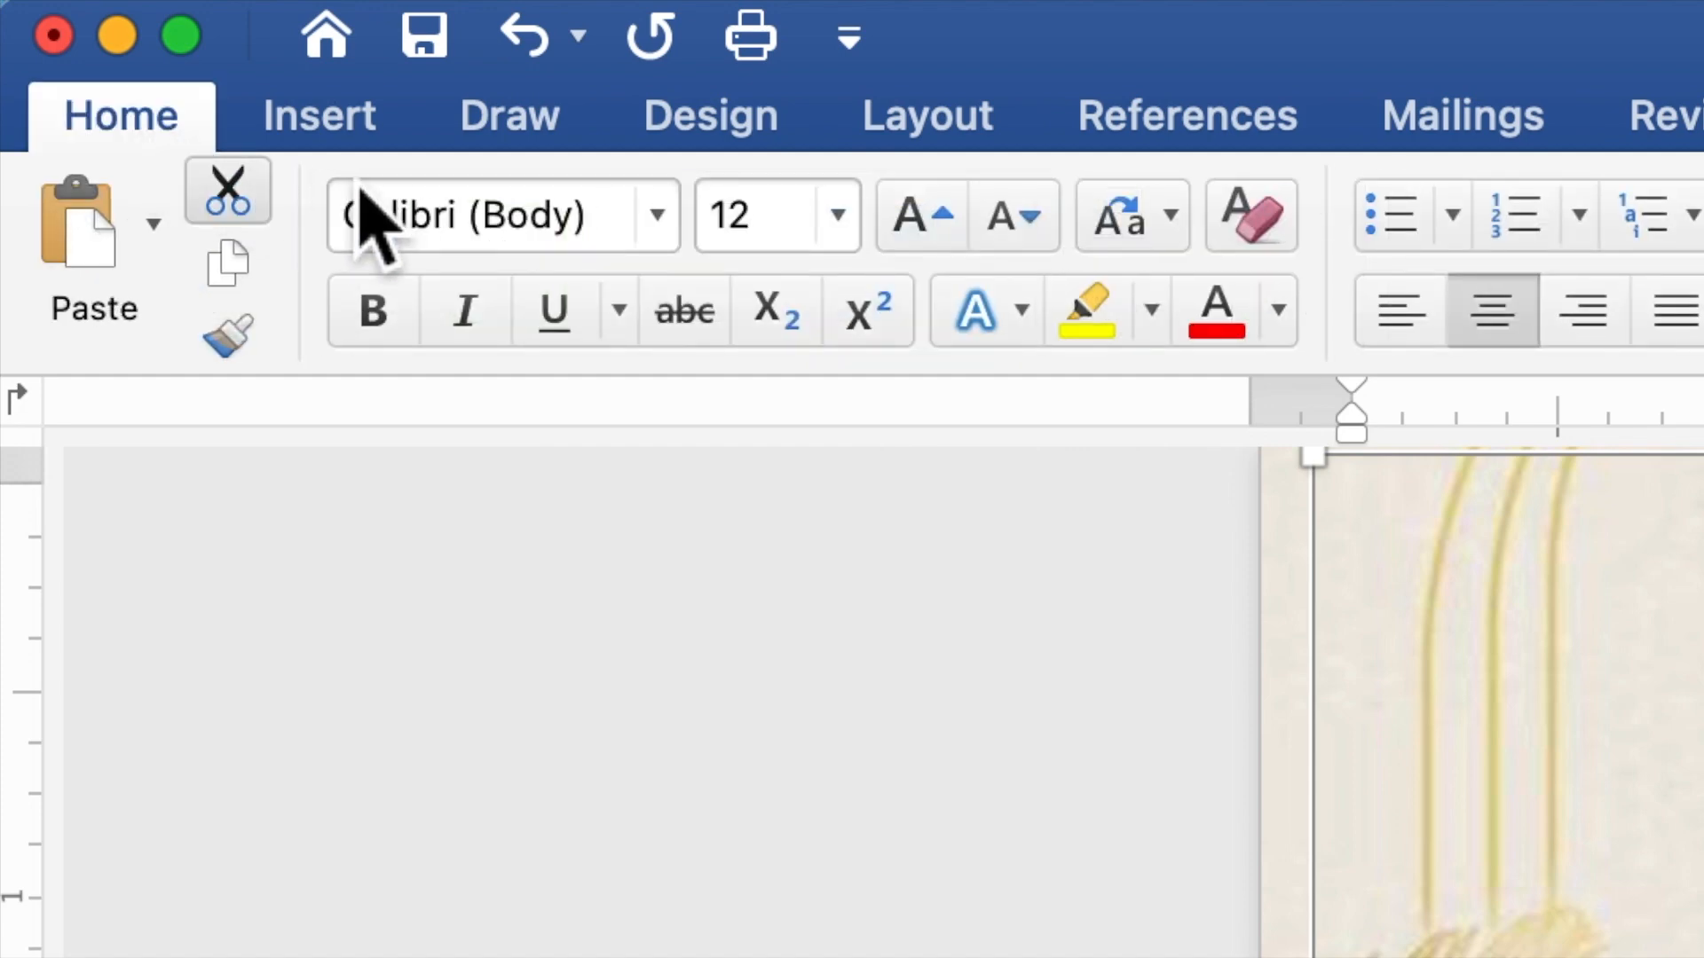
click(668, 231)
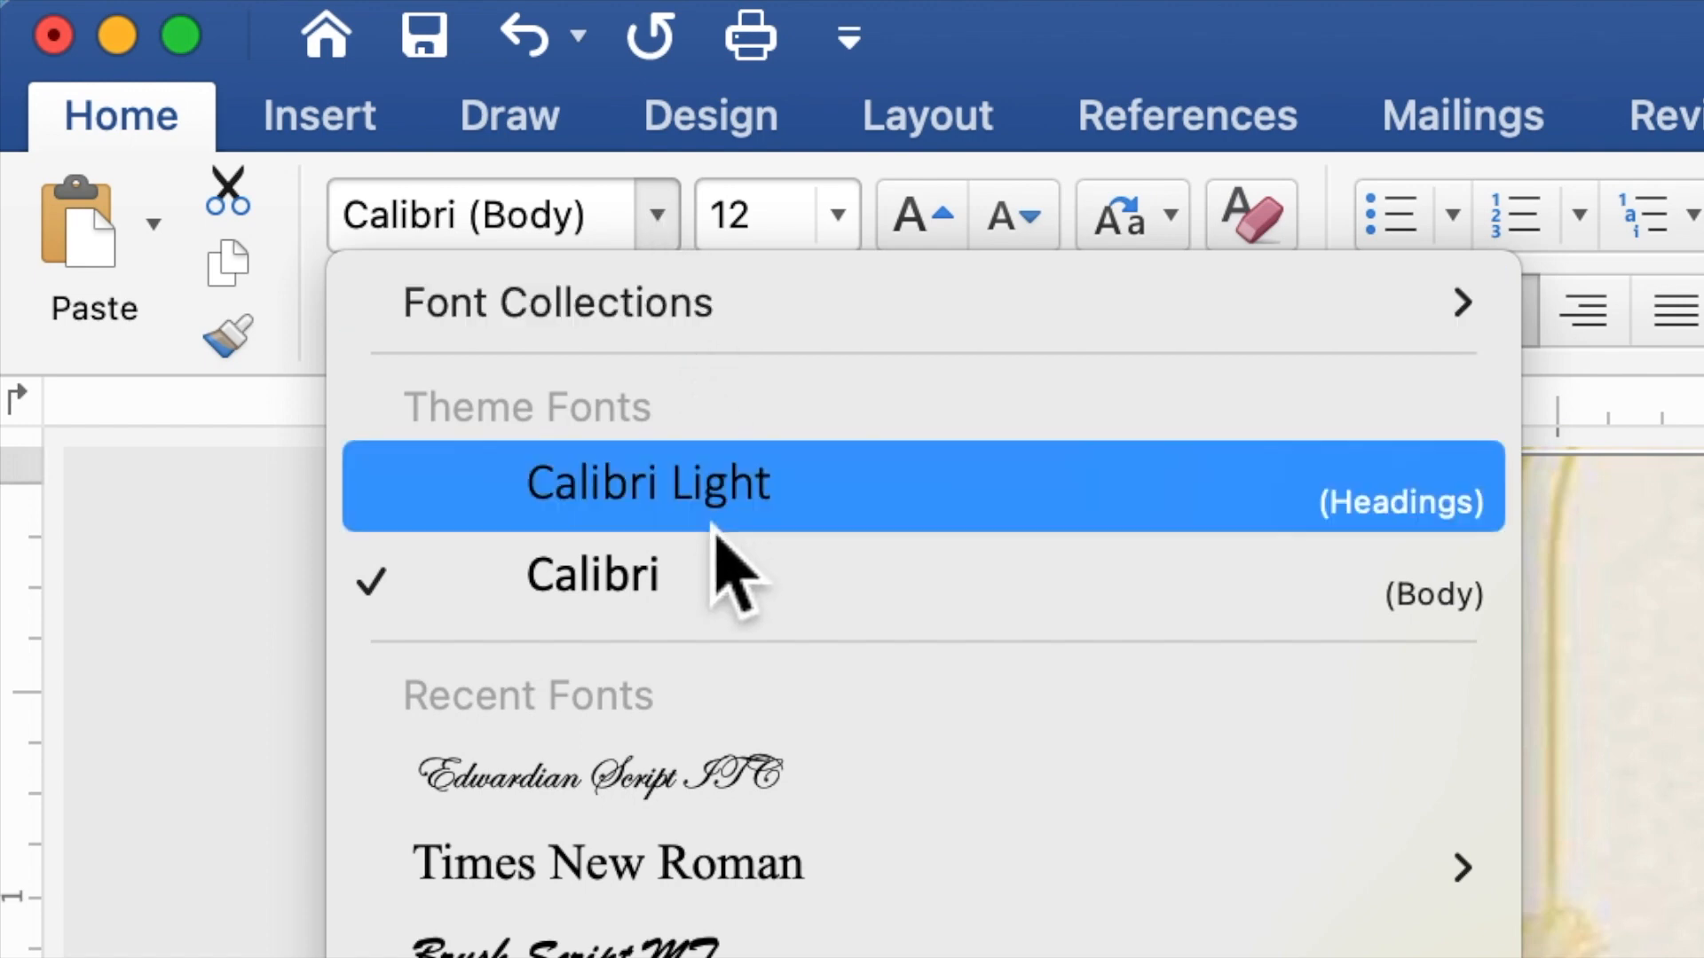
mouse_move(736, 874)
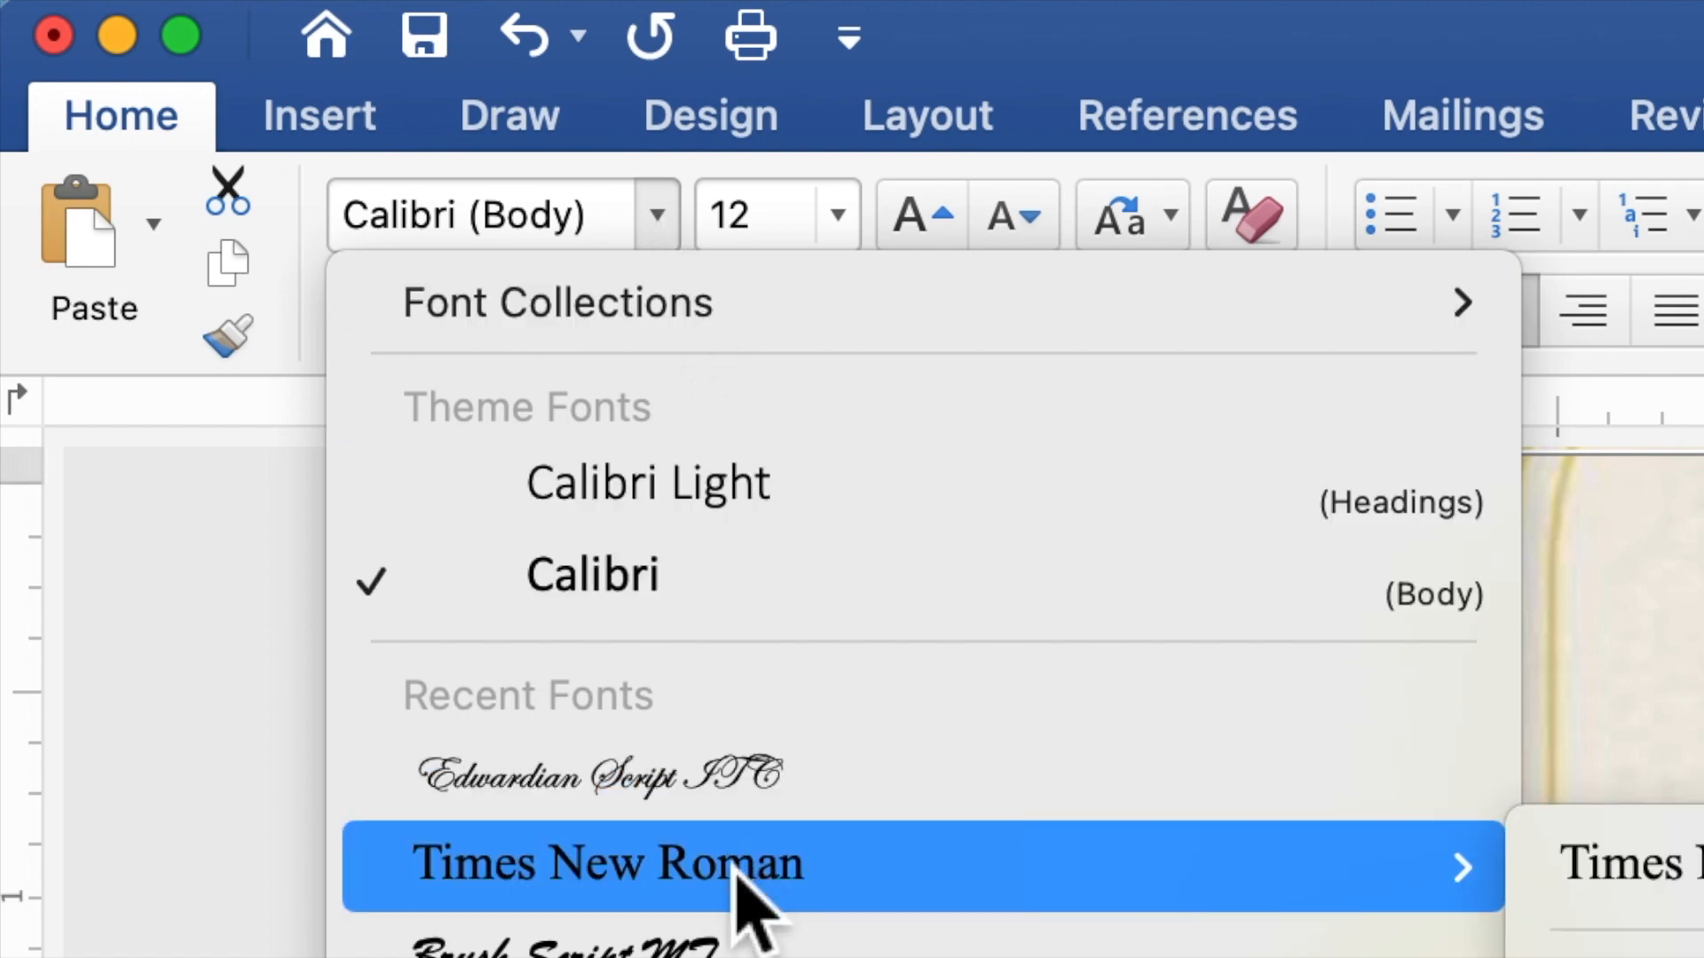
click(735, 870)
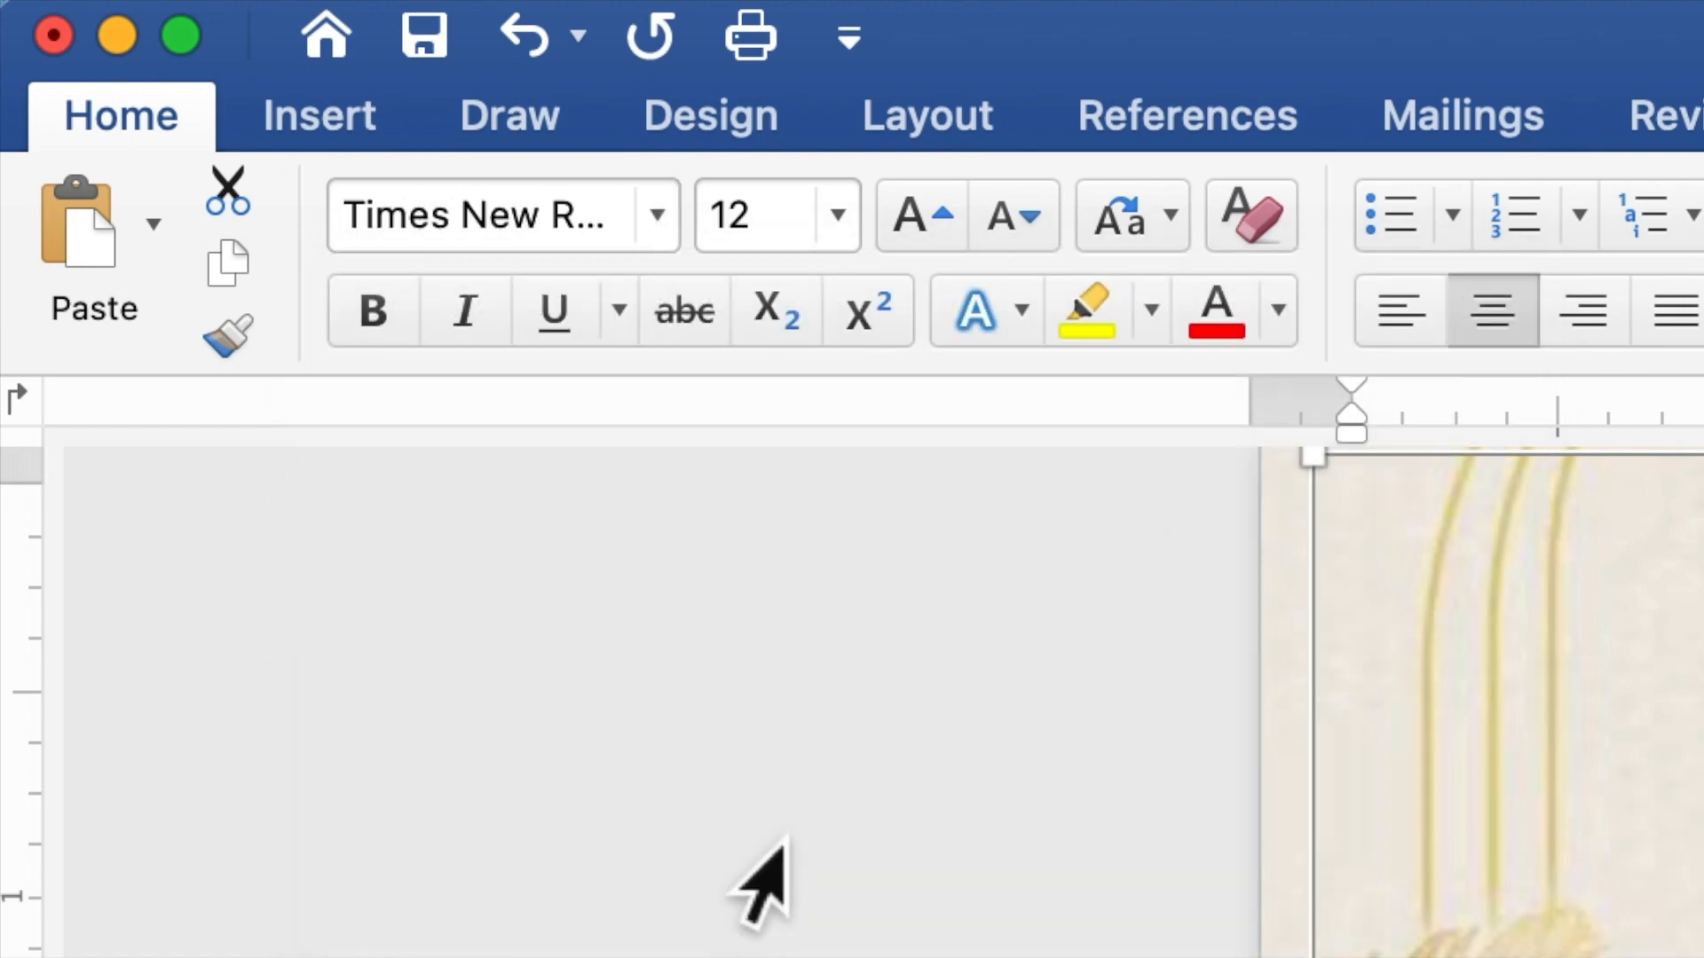
drag(798, 233, 705, 232)
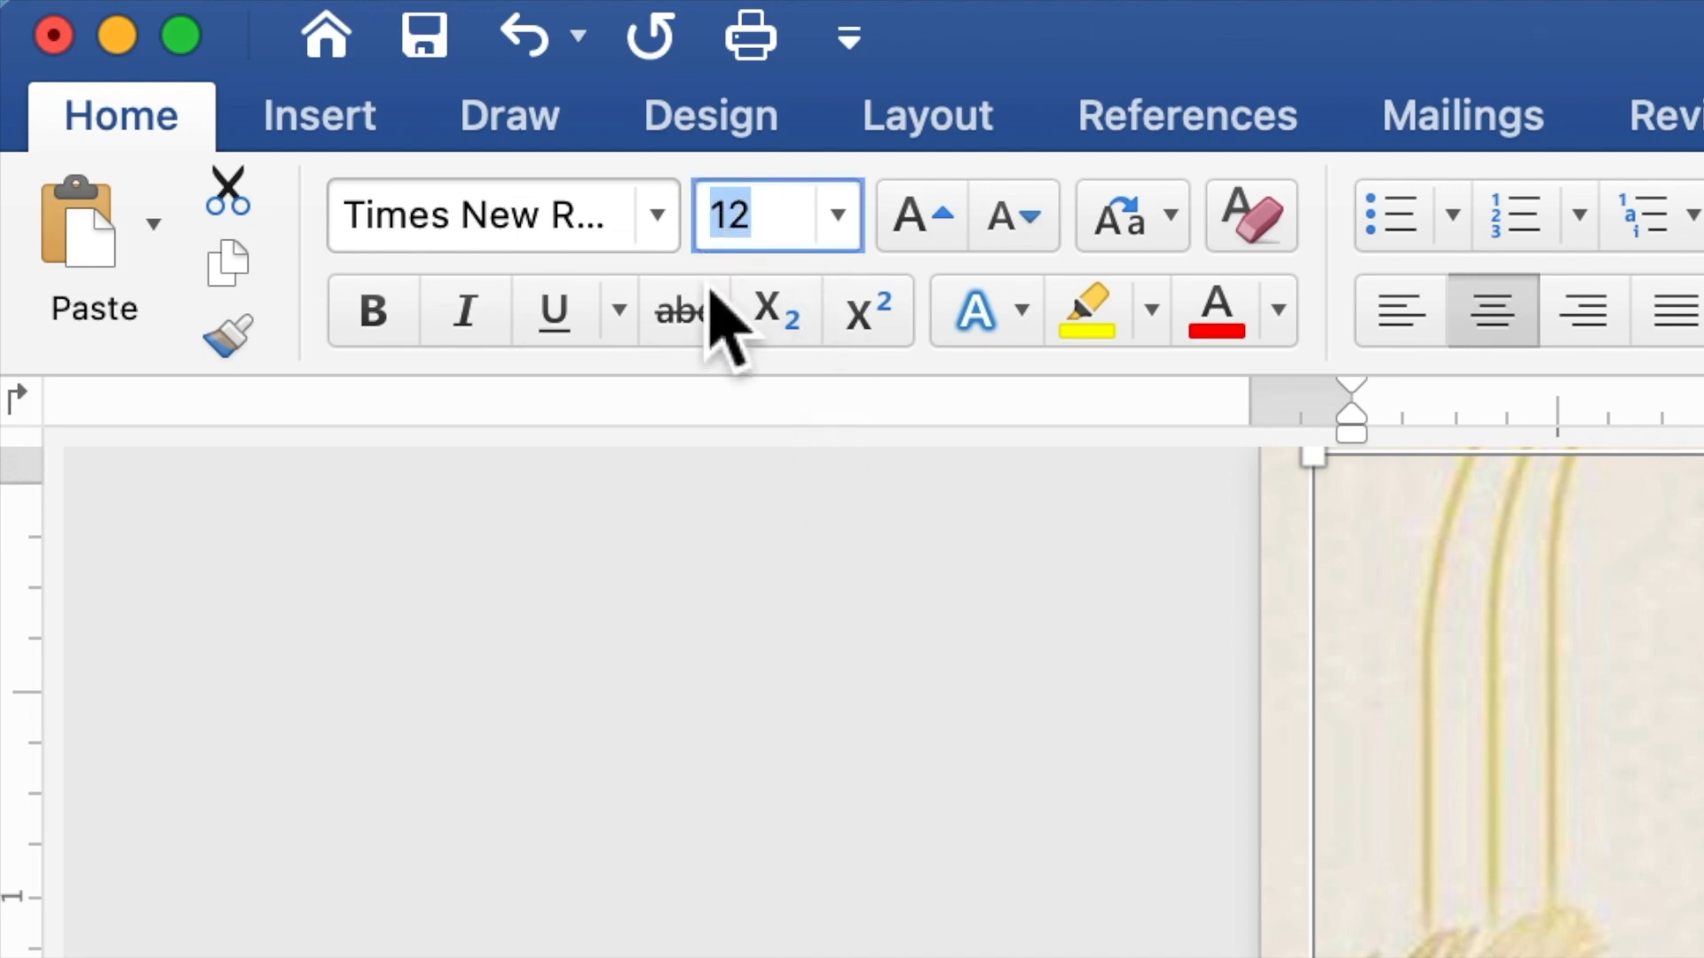
text(10)
key(Return)
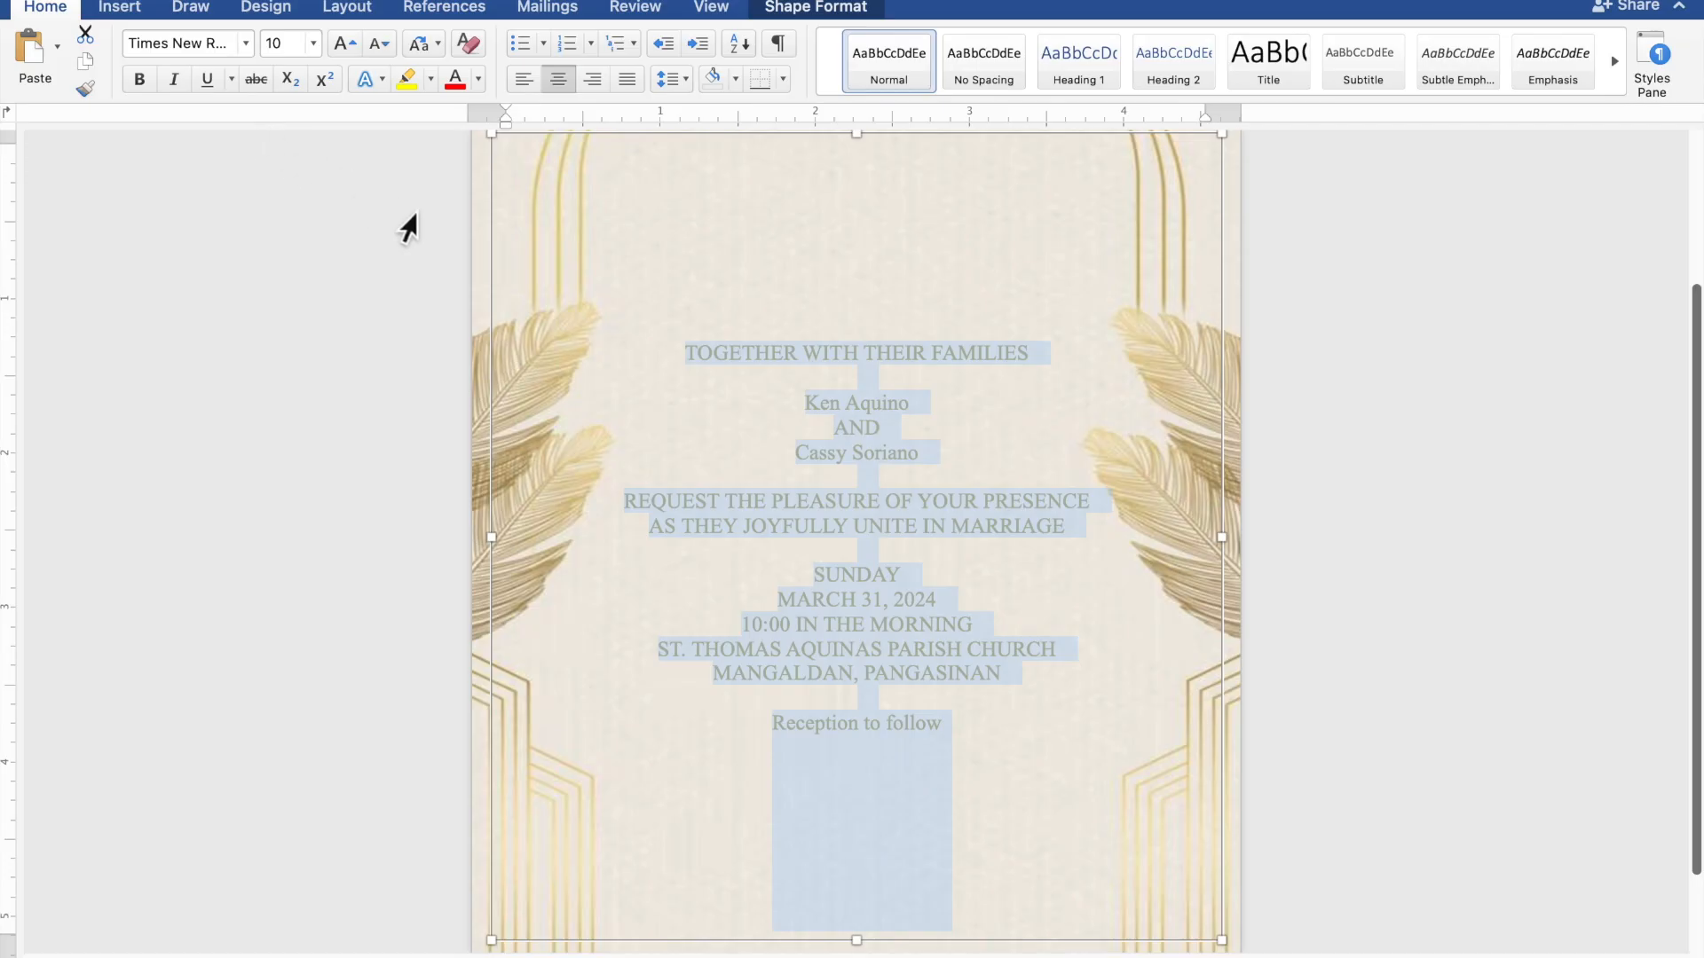
Format both names and the Reception to follow line in Edwardian Script ITC, size 20
drag(932, 406, 820, 410)
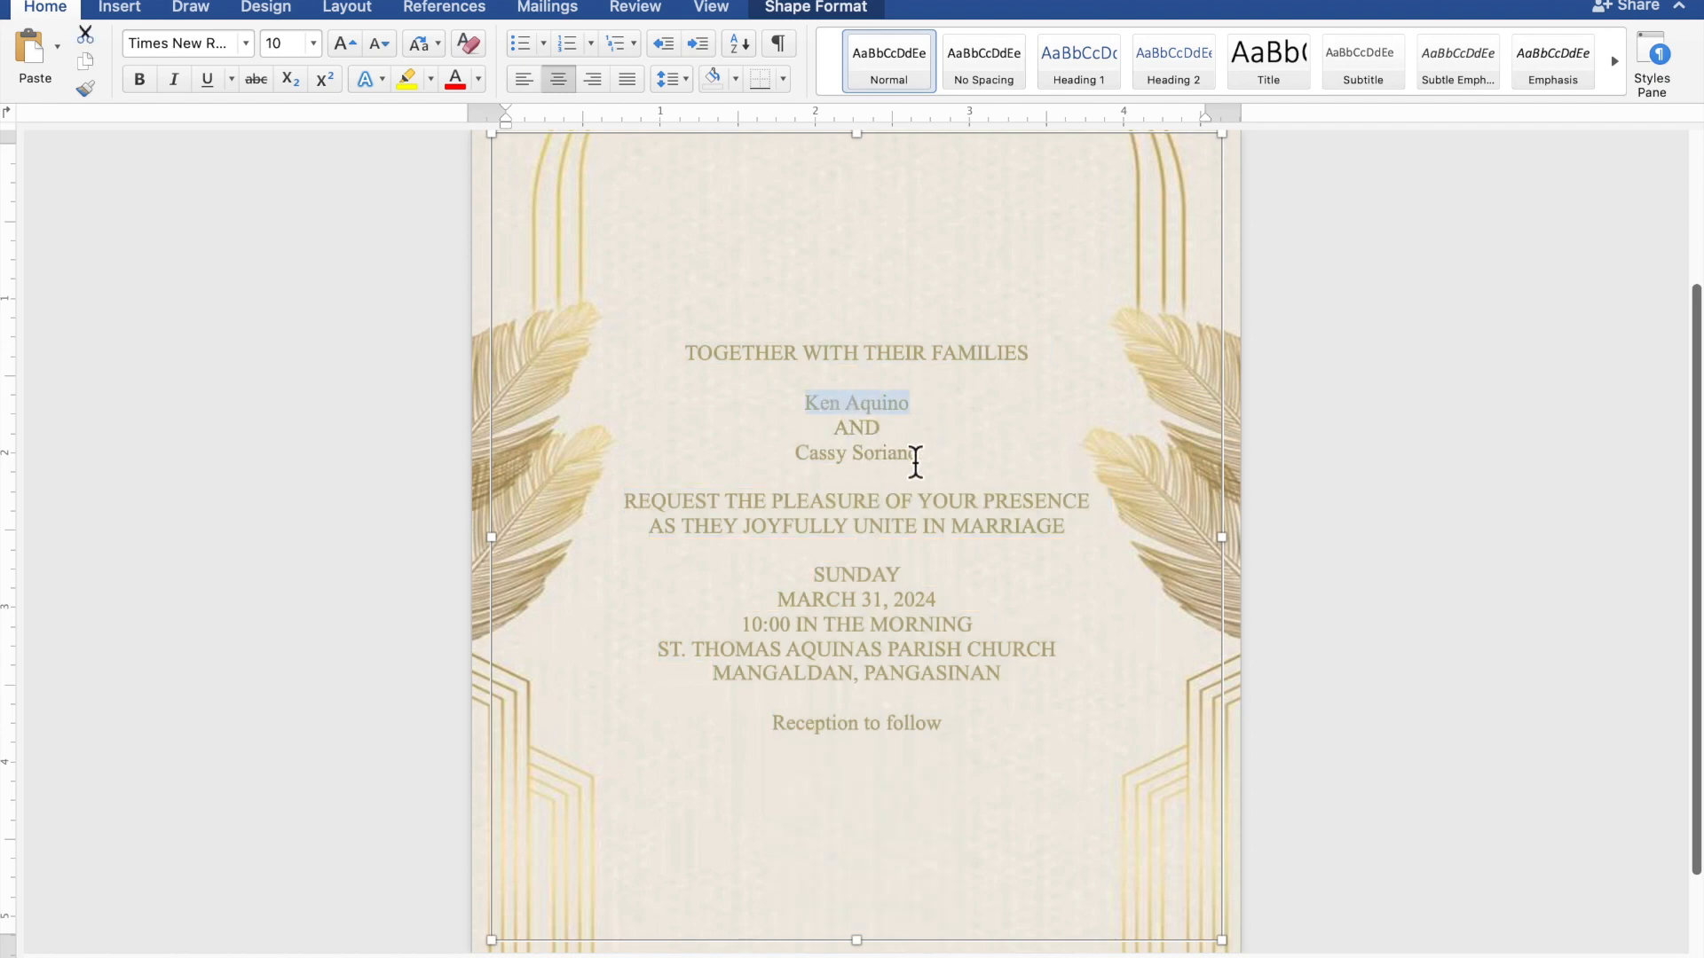
drag(928, 461, 816, 455)
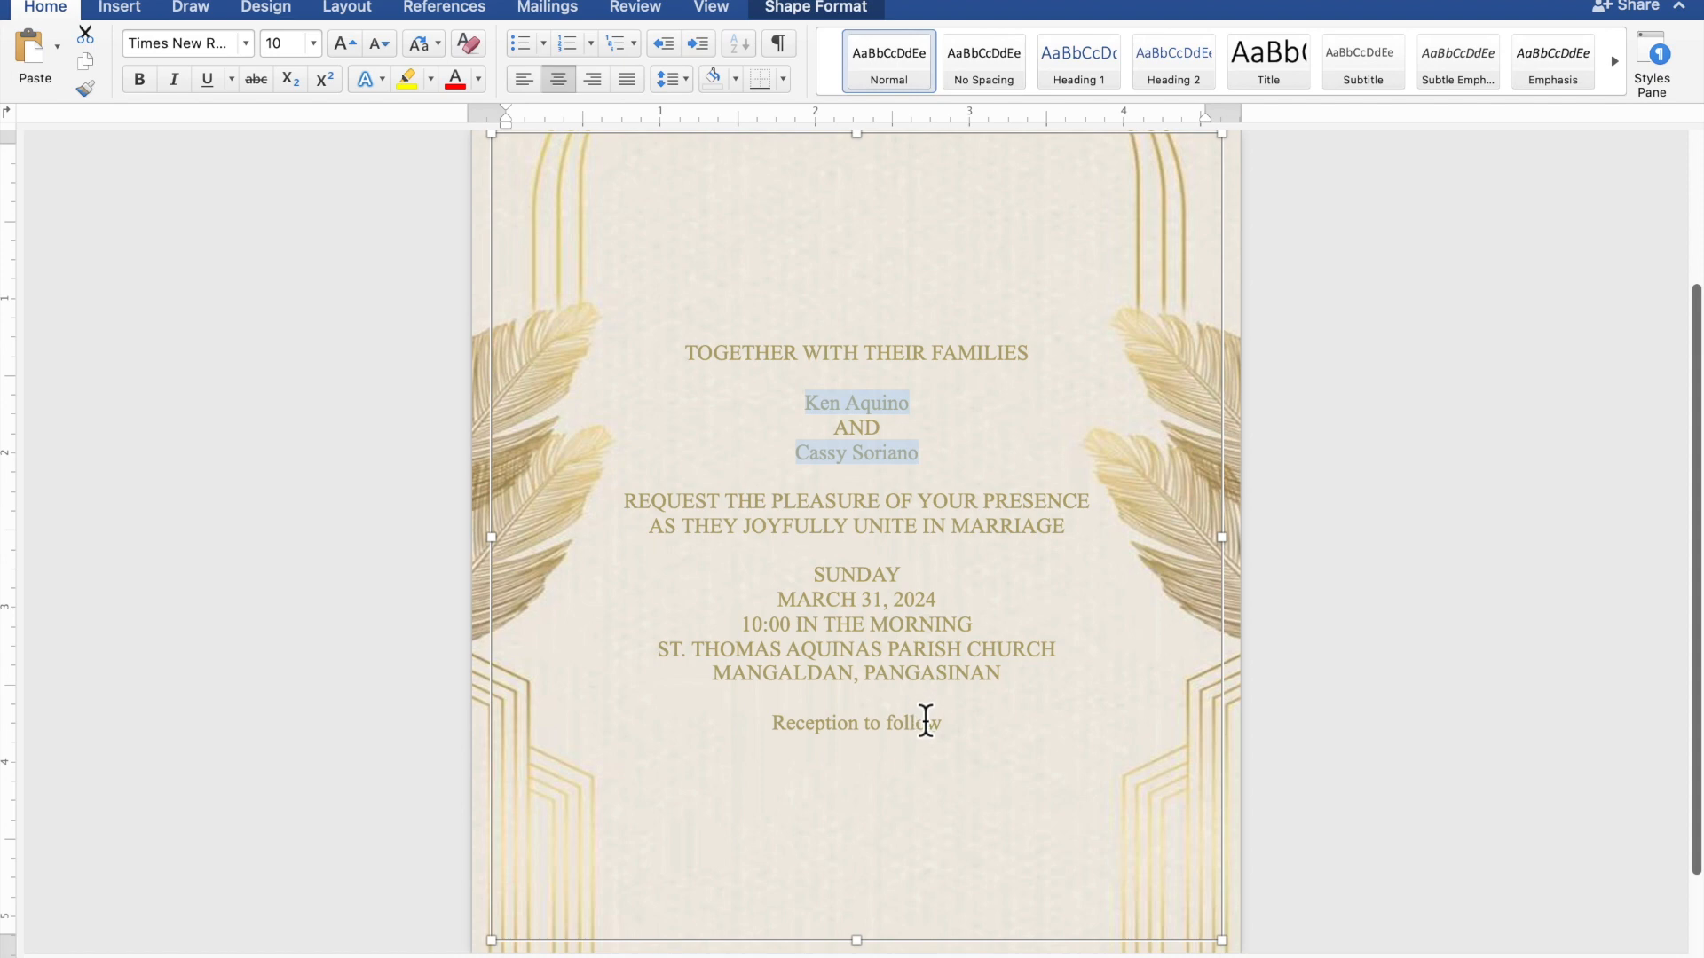
drag(949, 732, 826, 730)
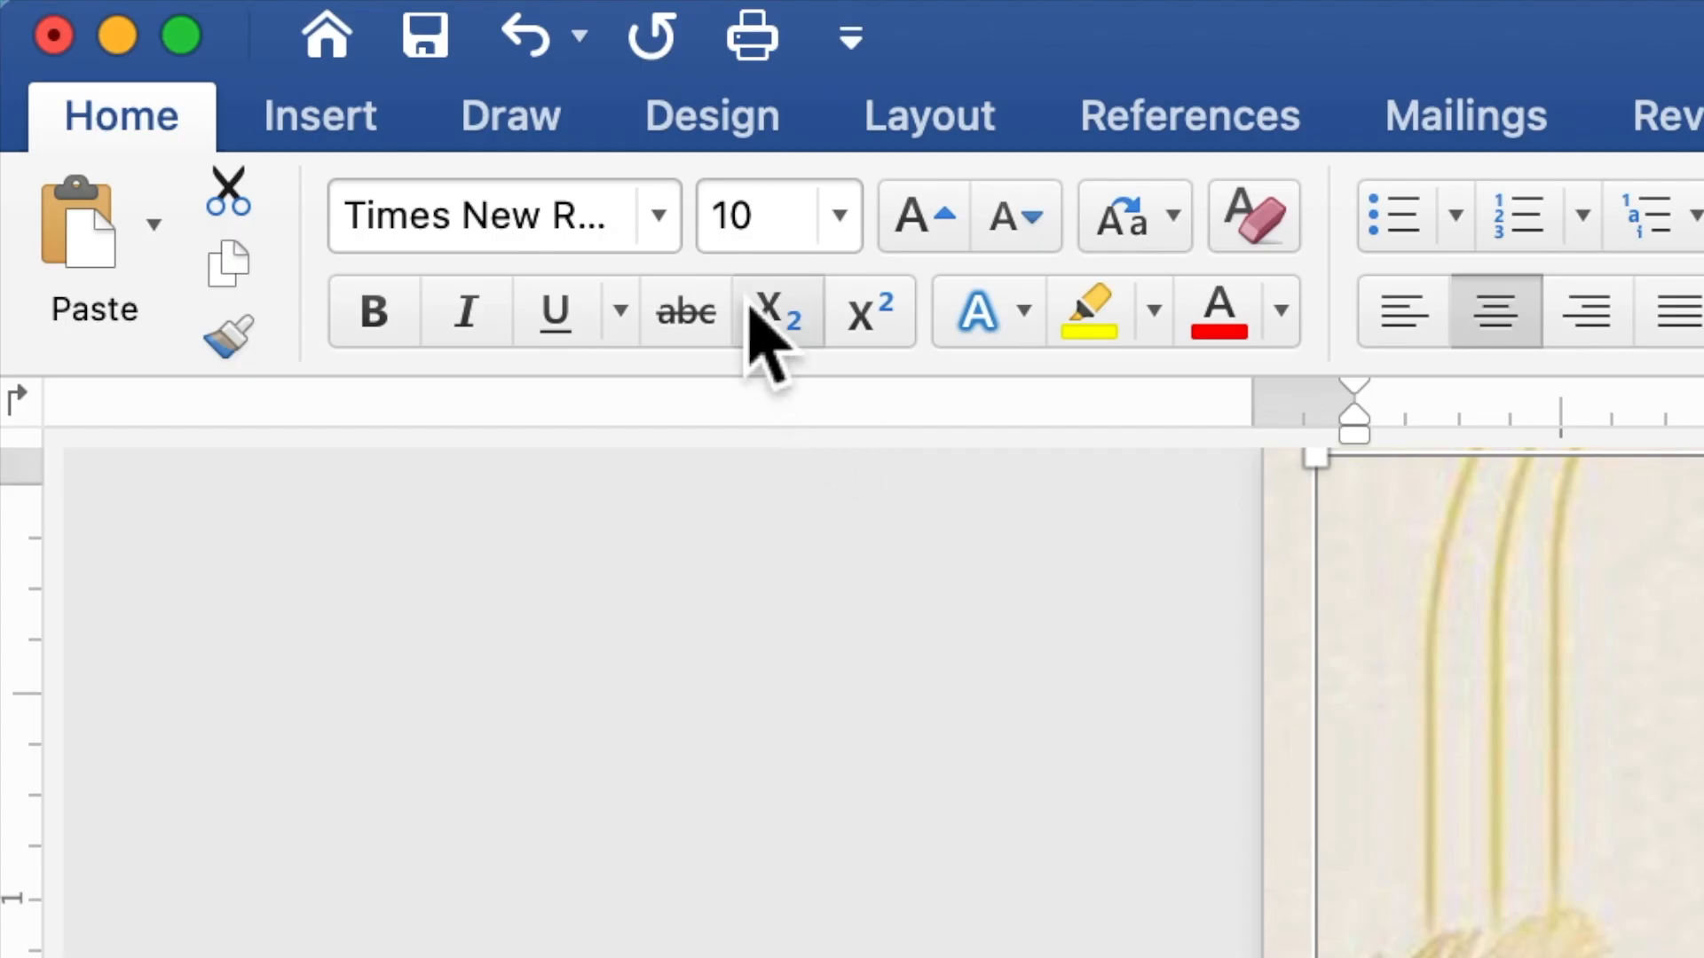
click(658, 216)
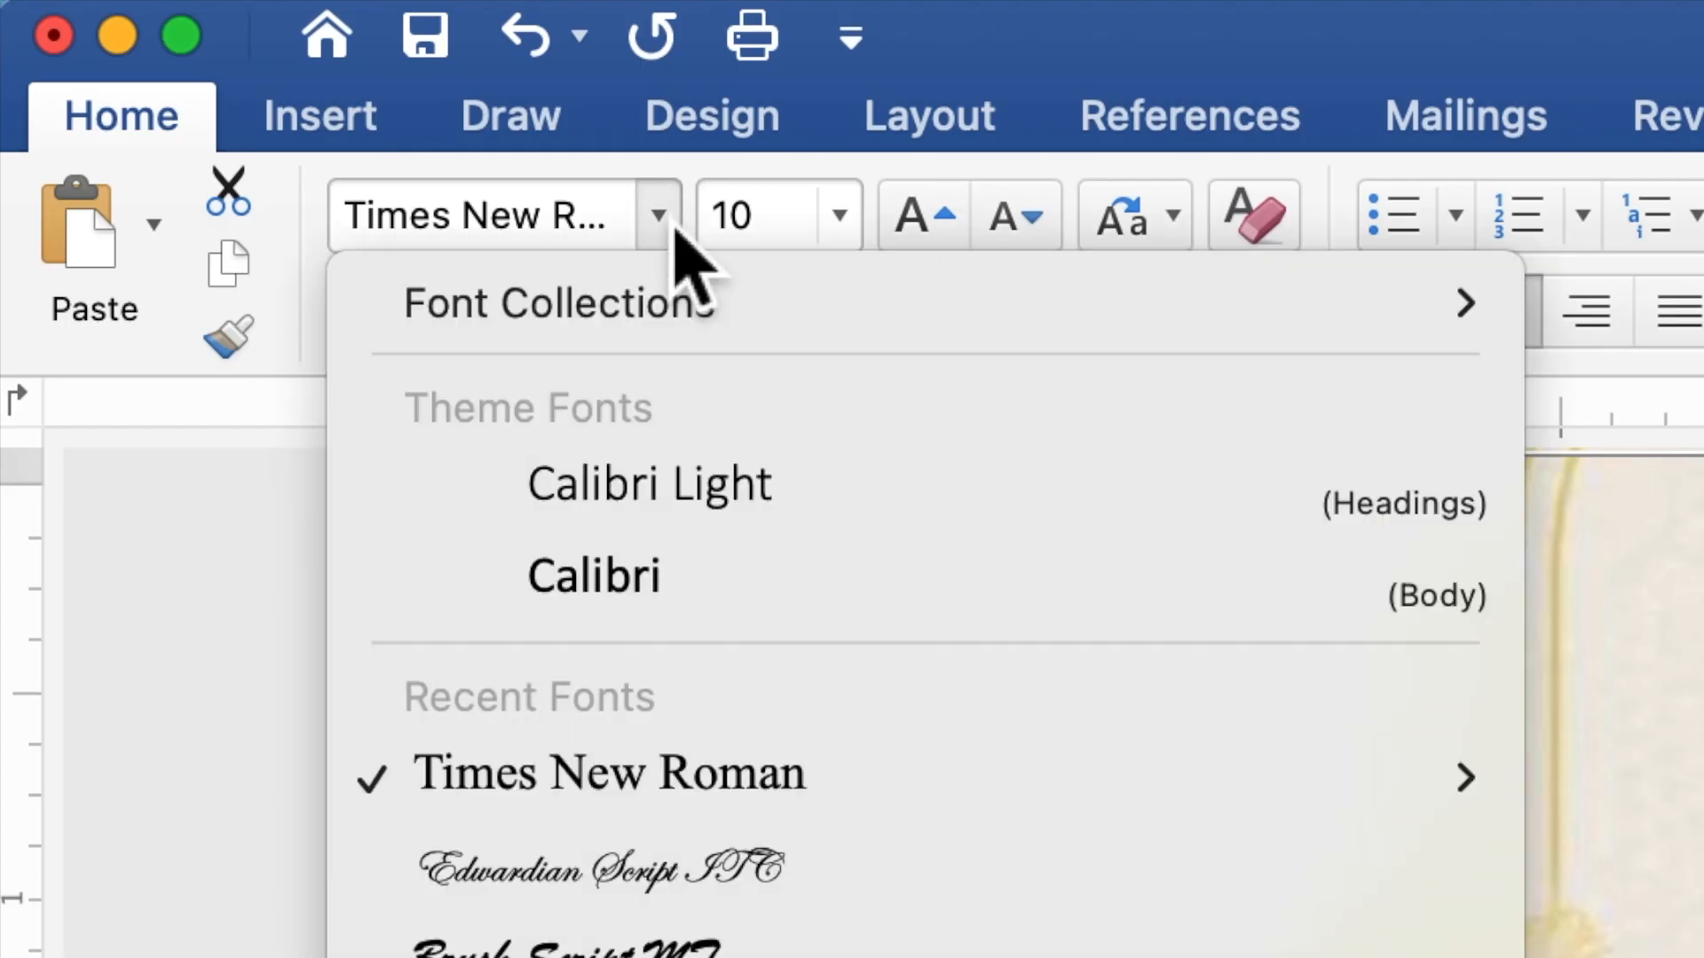
click(710, 875)
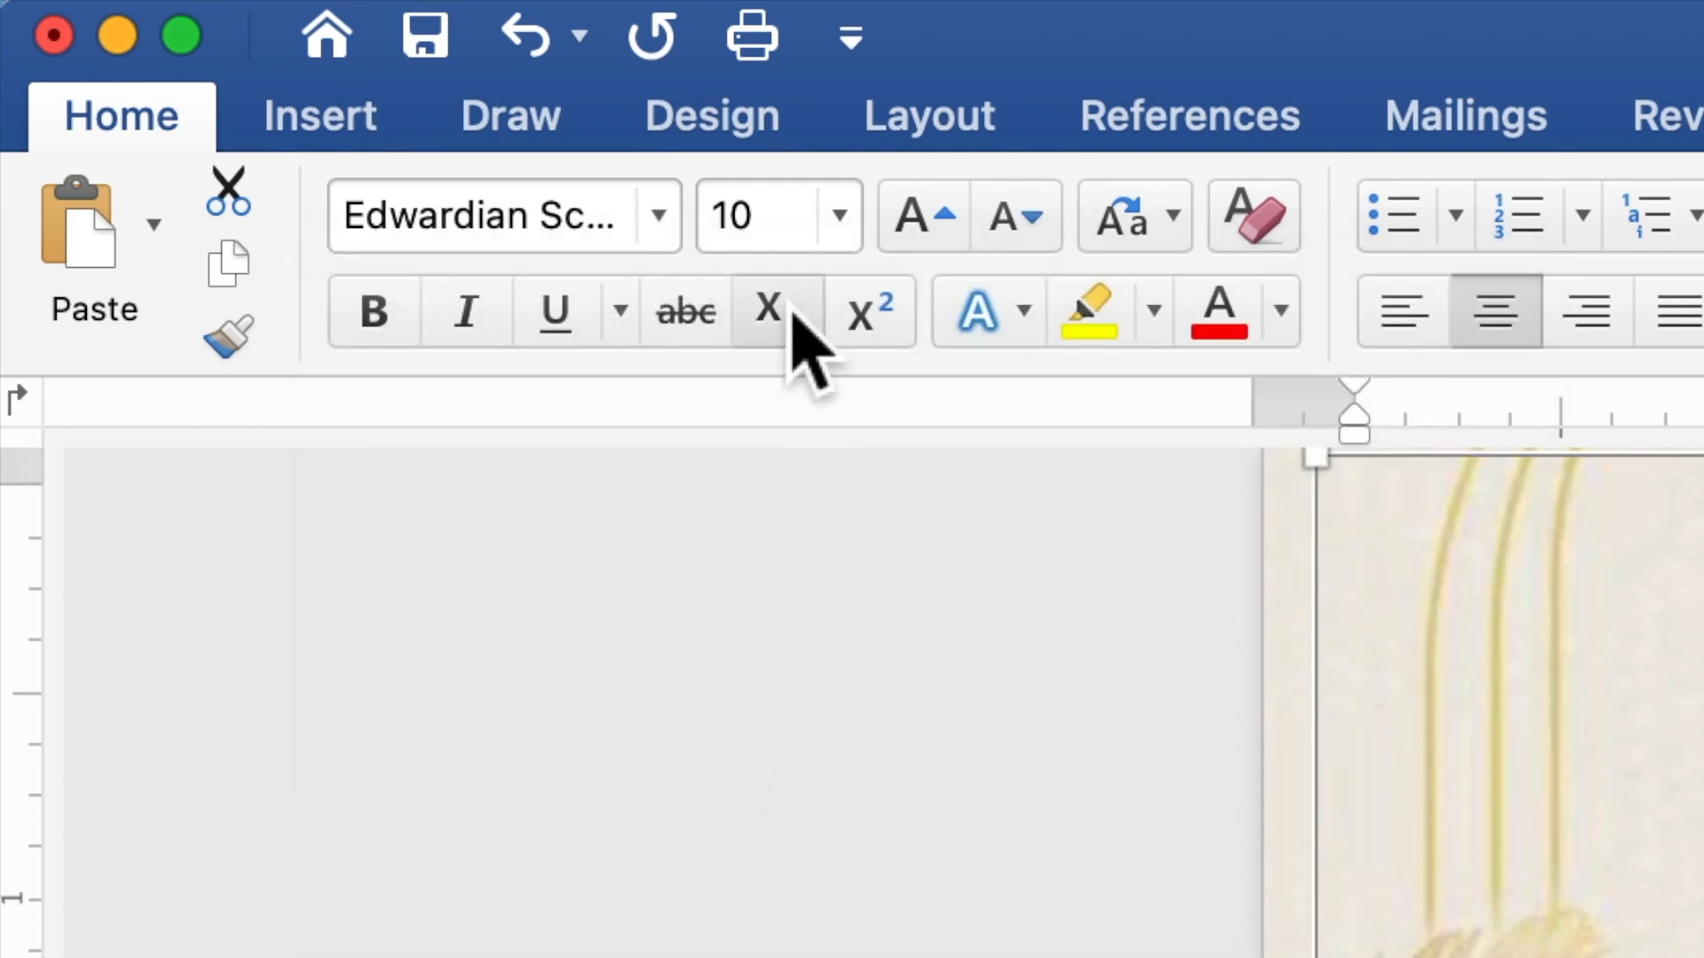
click(767, 235)
double_click(722, 236)
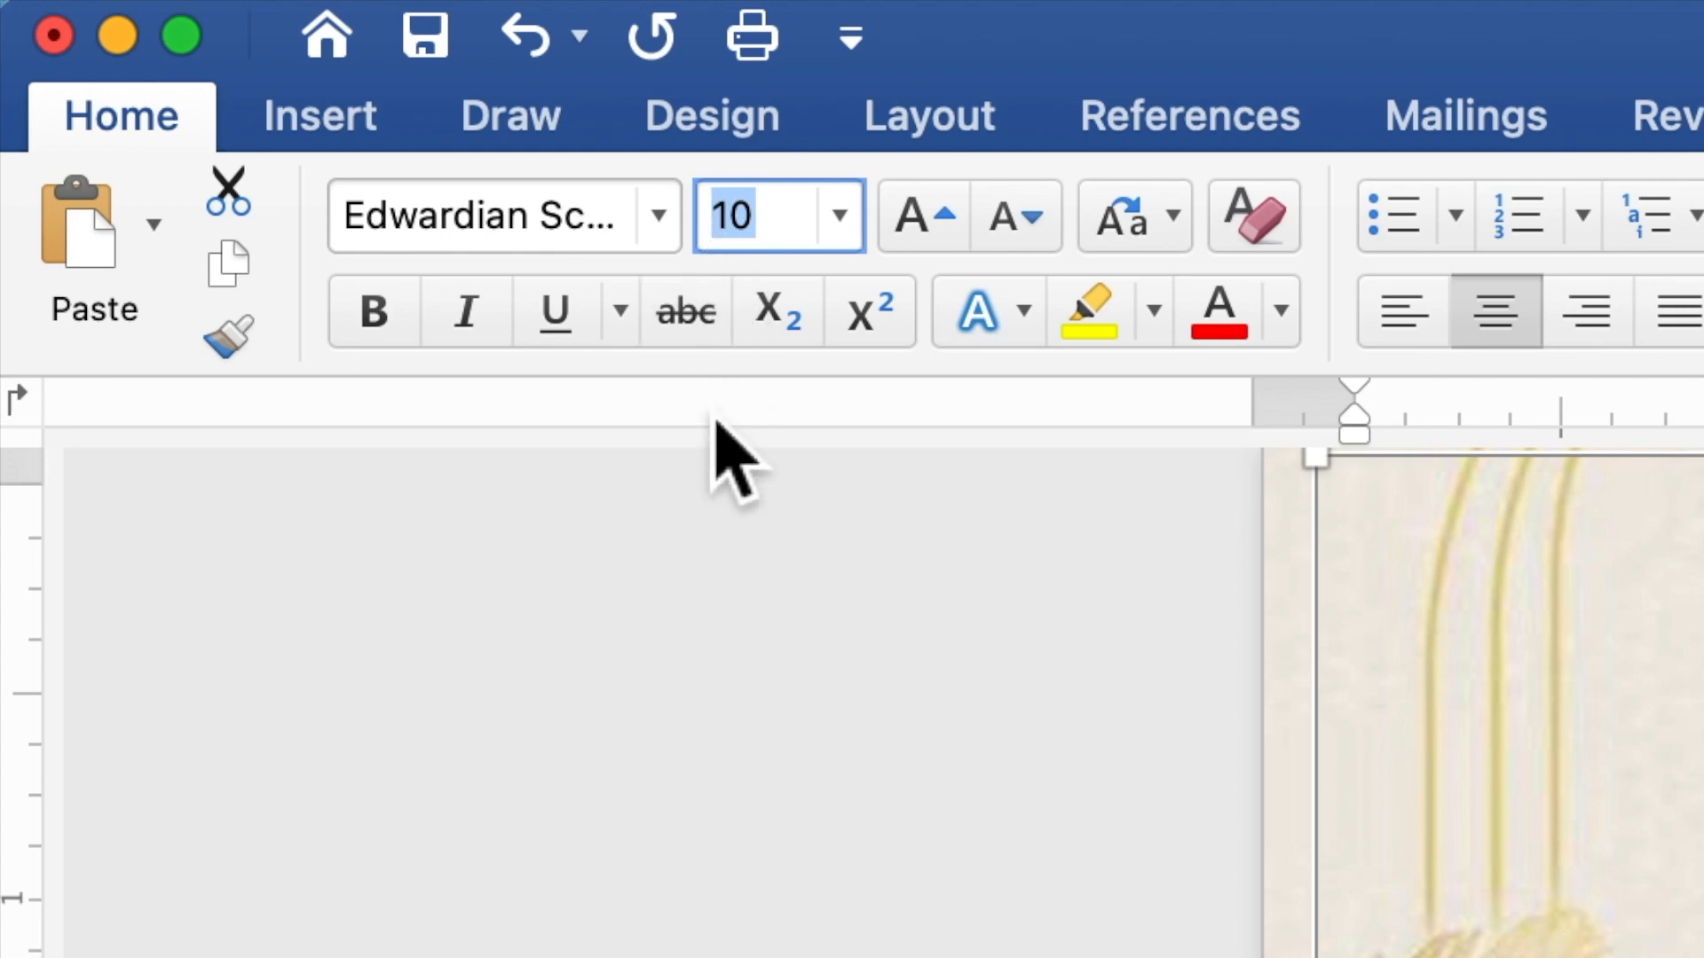
text(20)
key(Return)
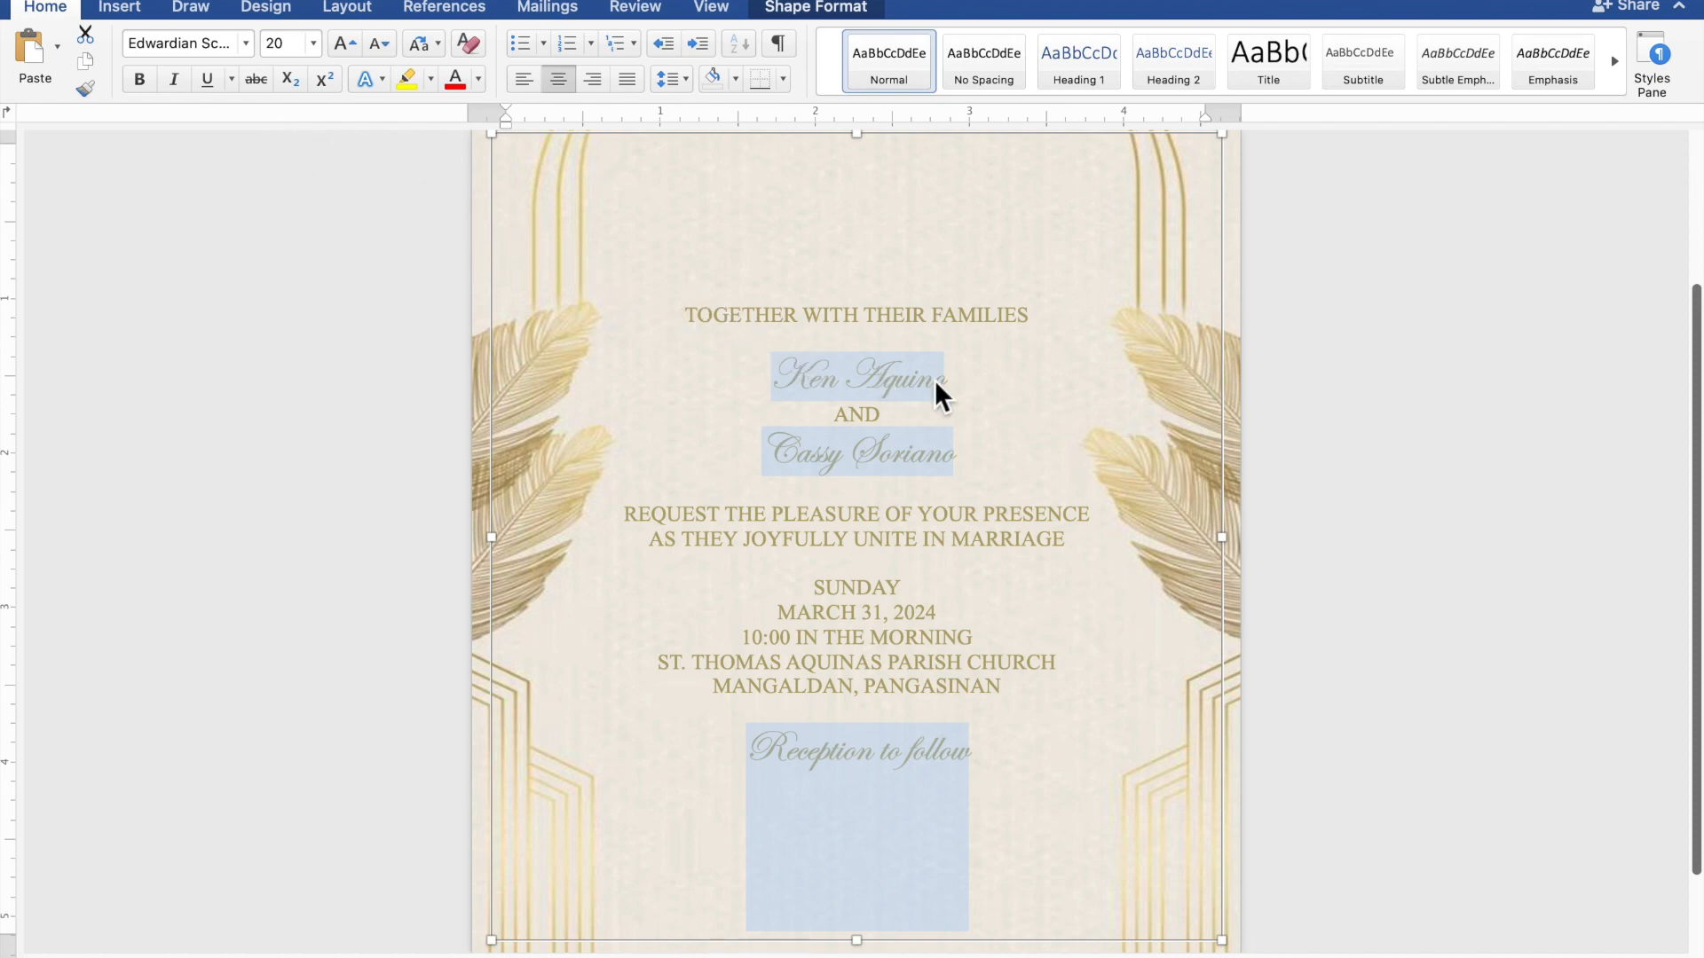
Raise both Edwardian Script name lines from size 20 to size 40
drag(955, 386, 809, 381)
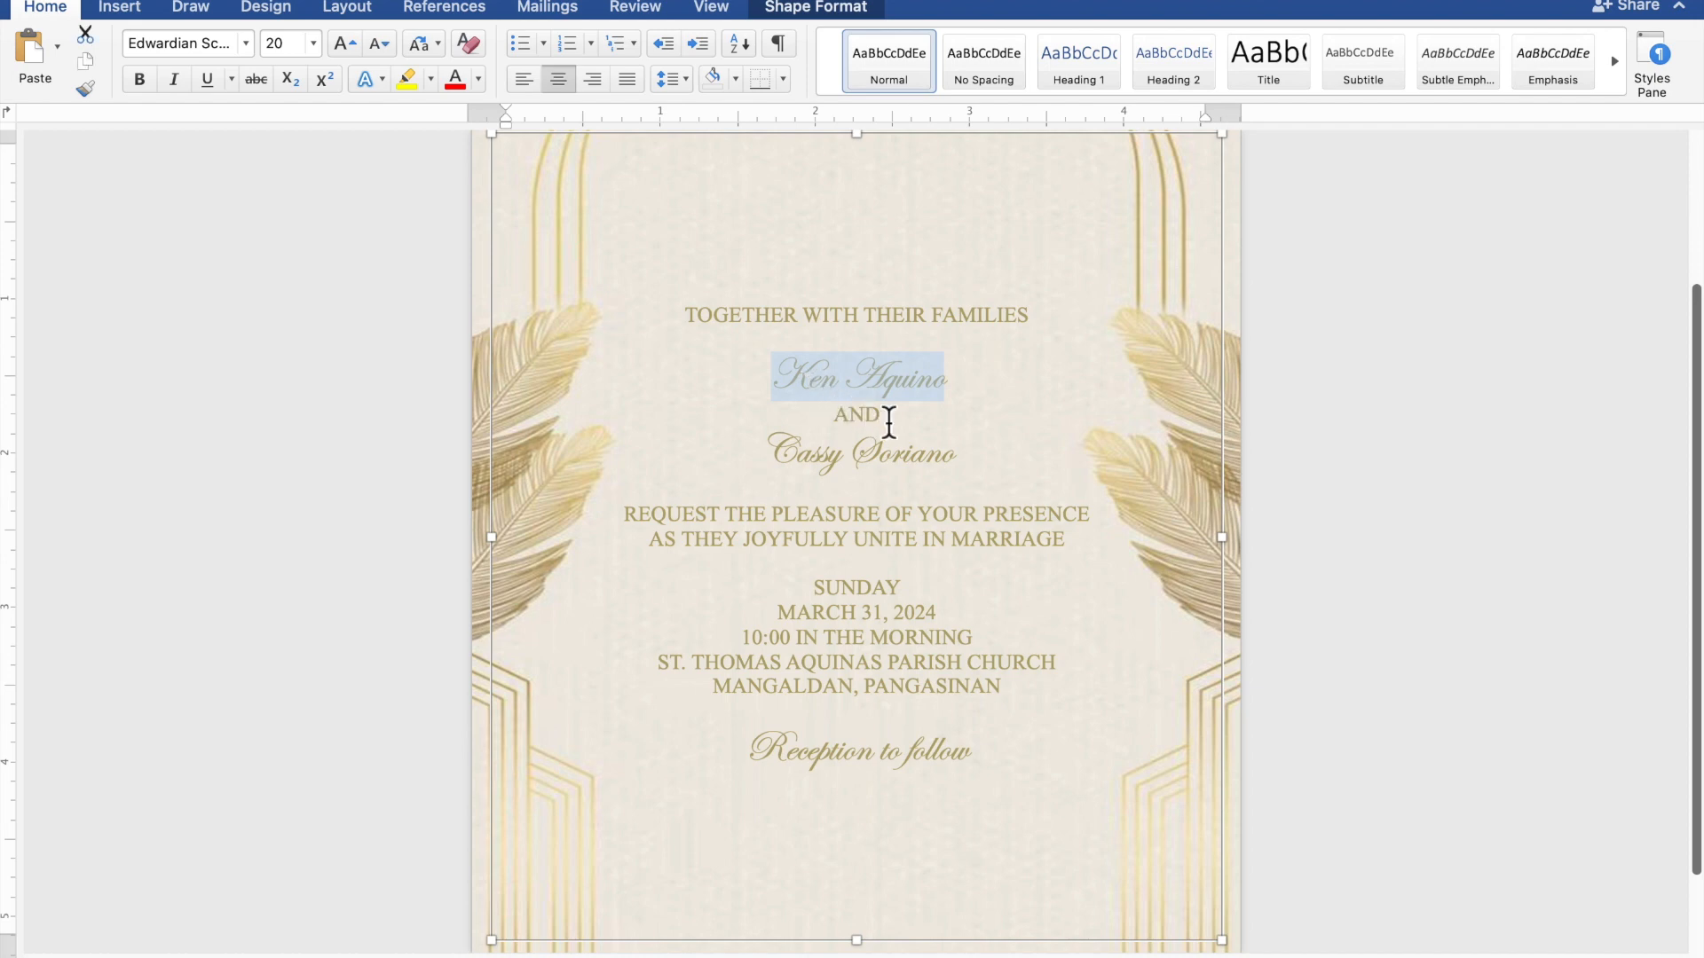
drag(969, 468, 815, 463)
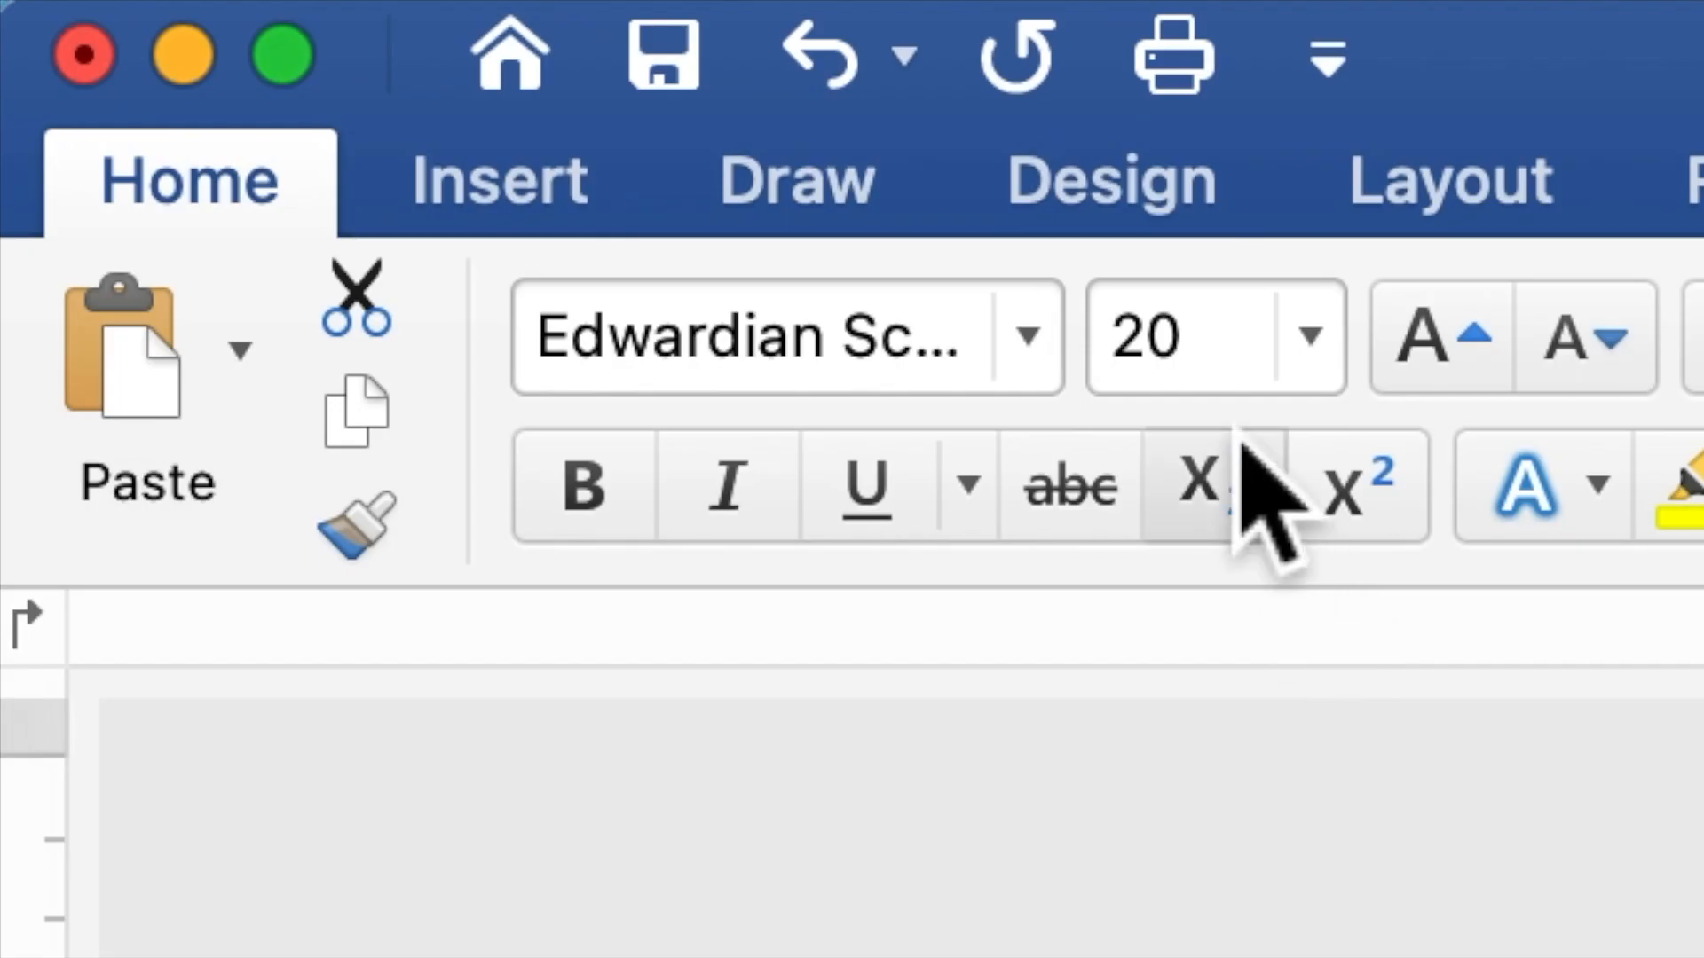
drag(1228, 335, 1114, 373)
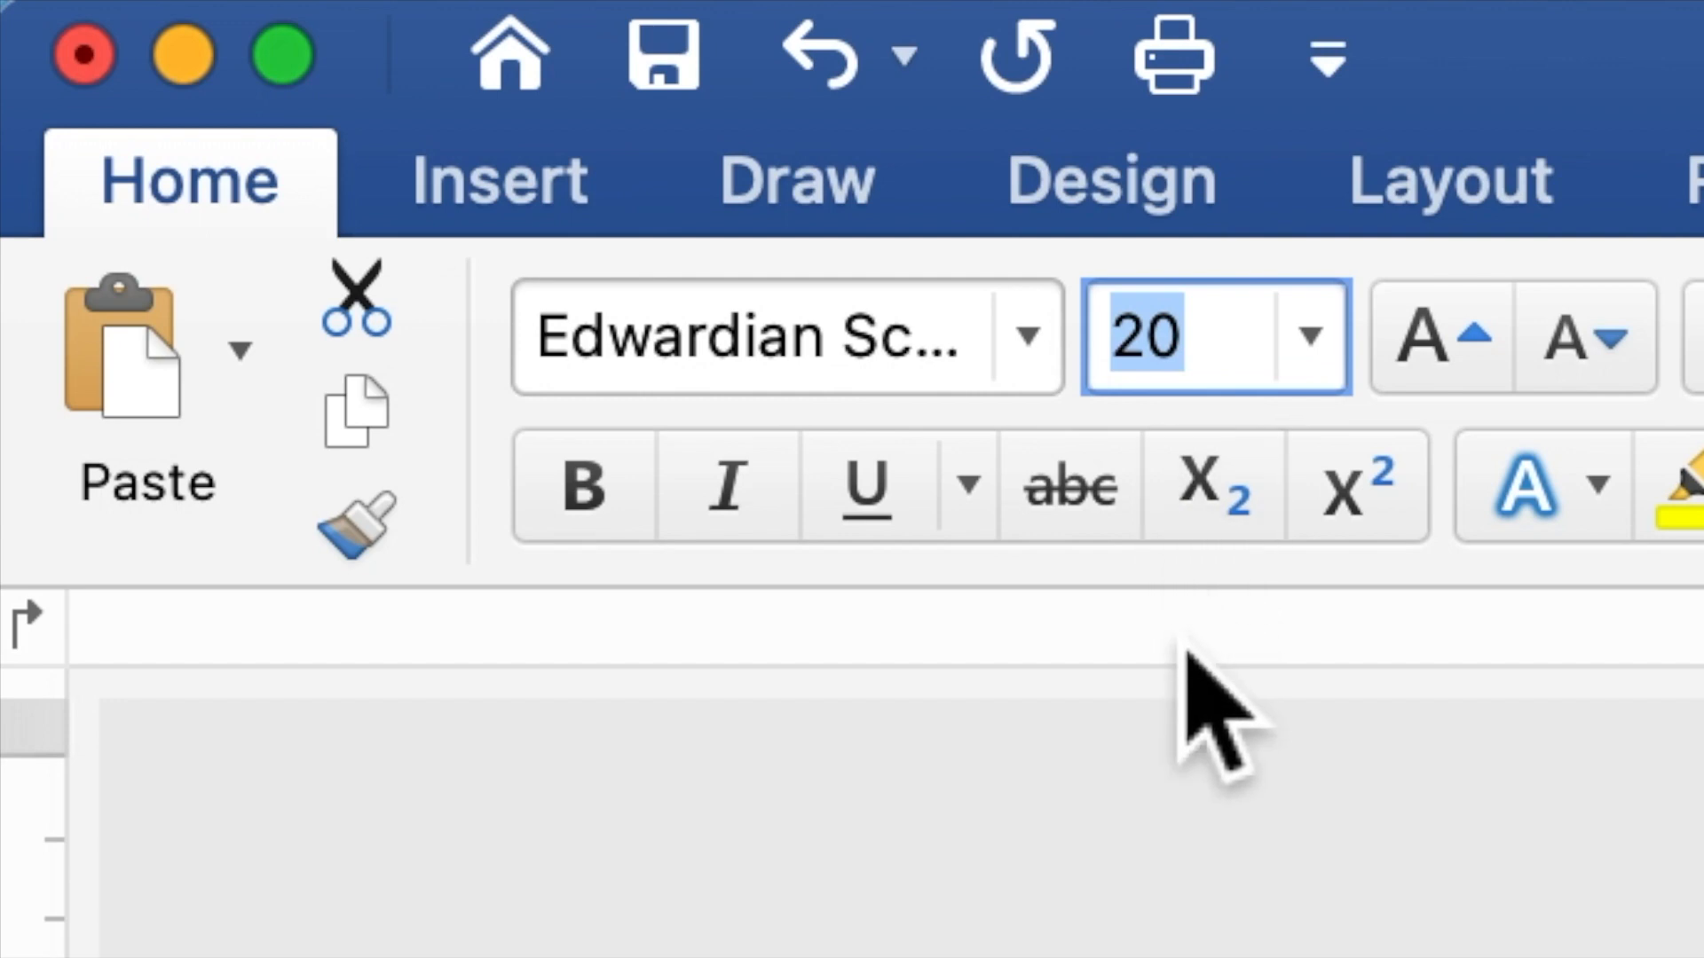
text(40)
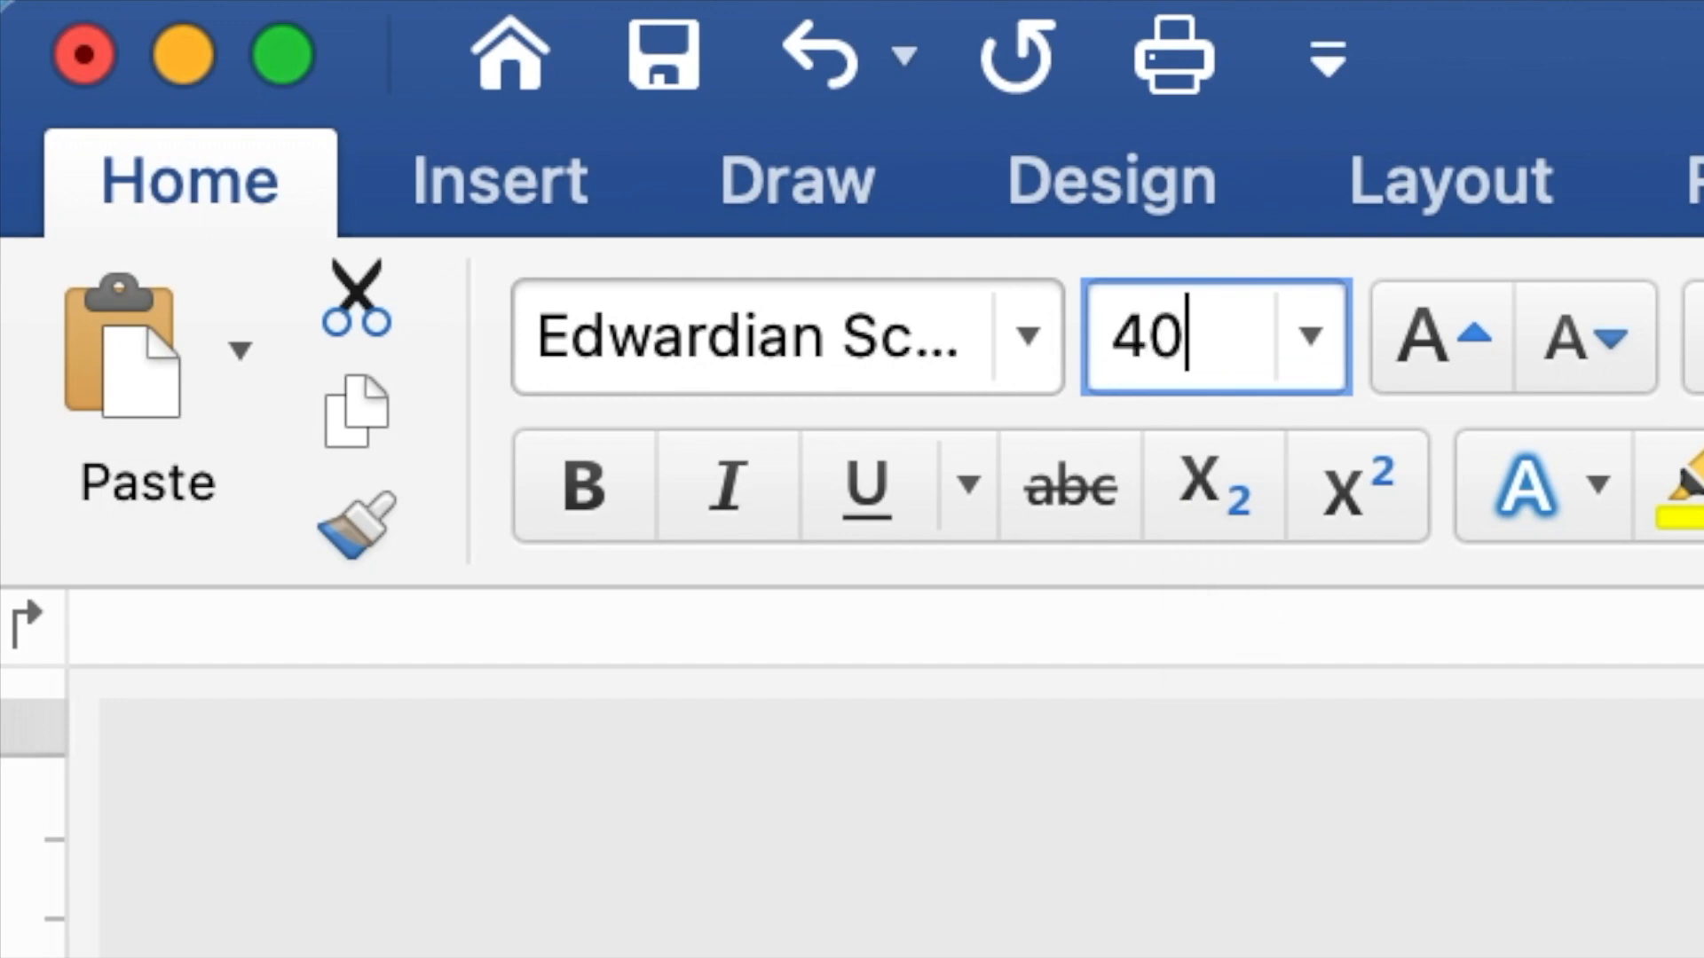
key(Return)
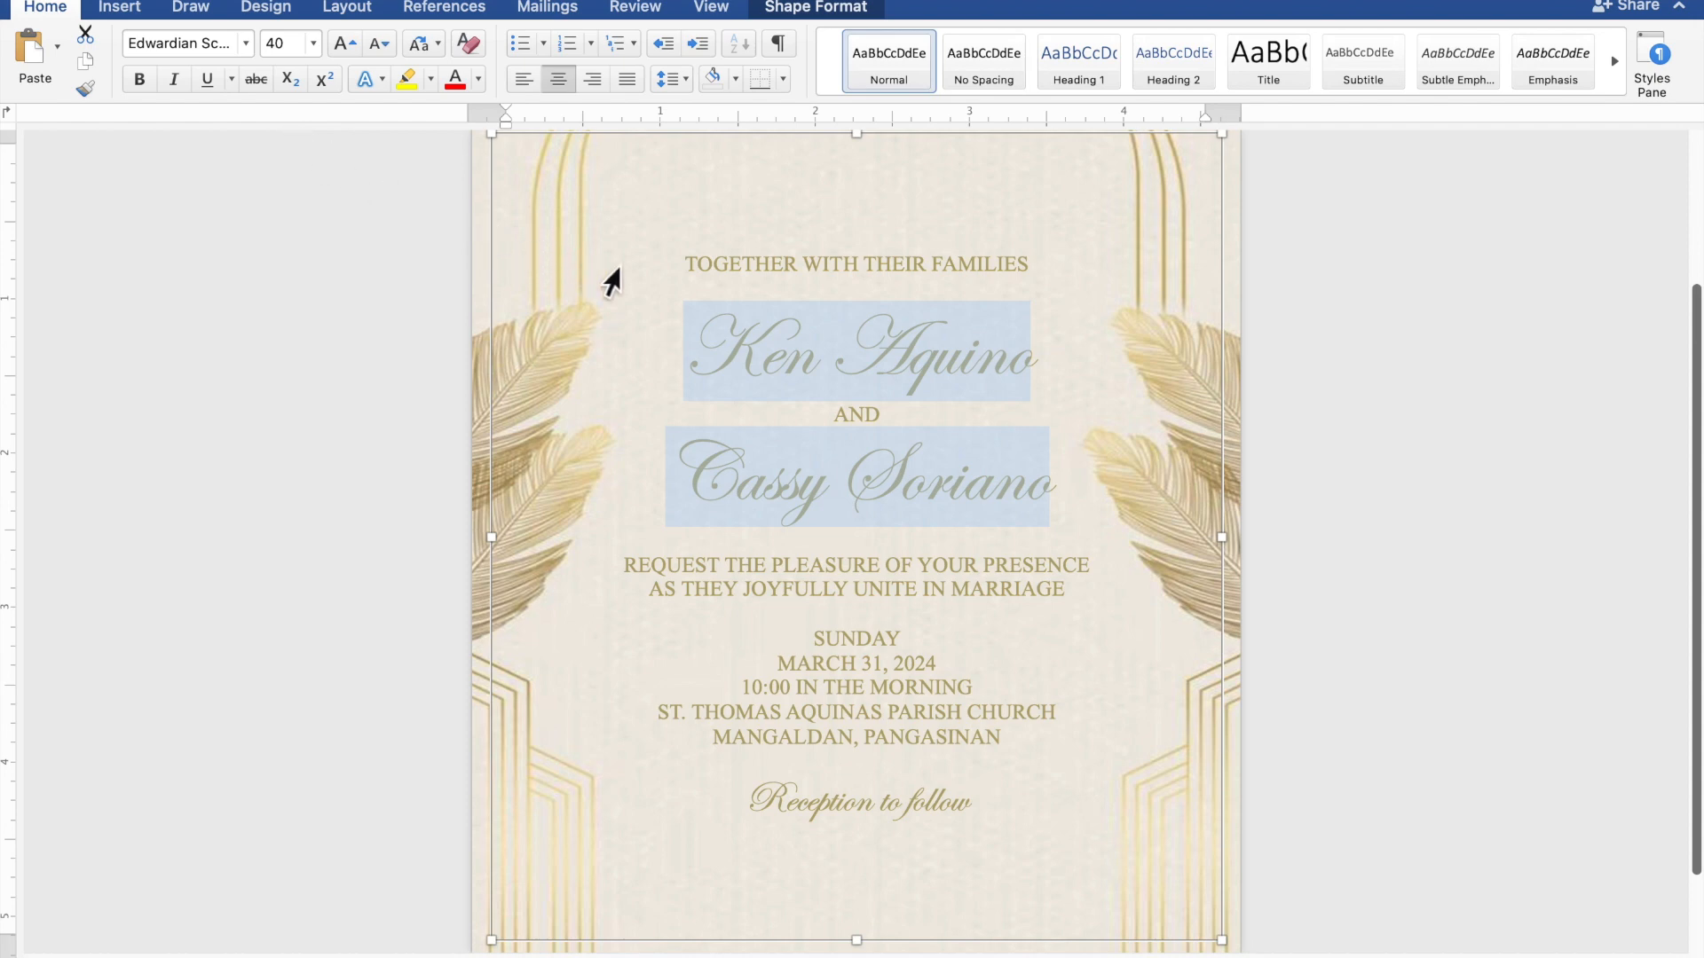
Insert blank lines below the heading and above REQUEST, SUNDAY and Reception to follow
click(891, 298)
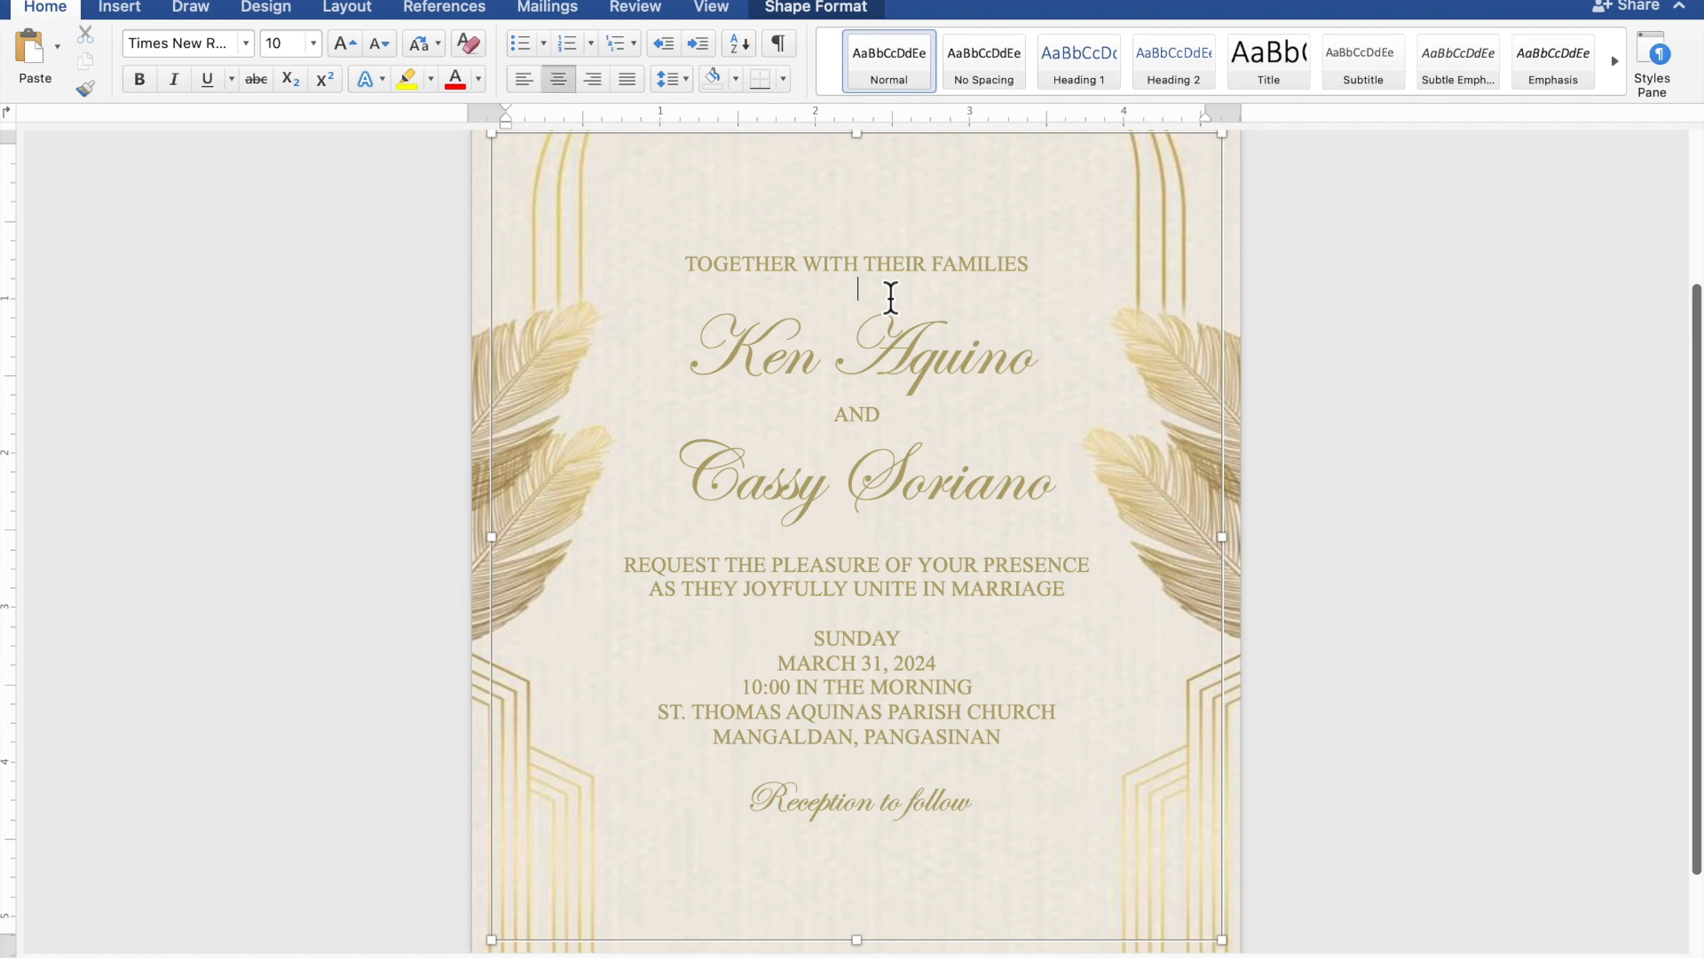
key(Return)
key(Return)
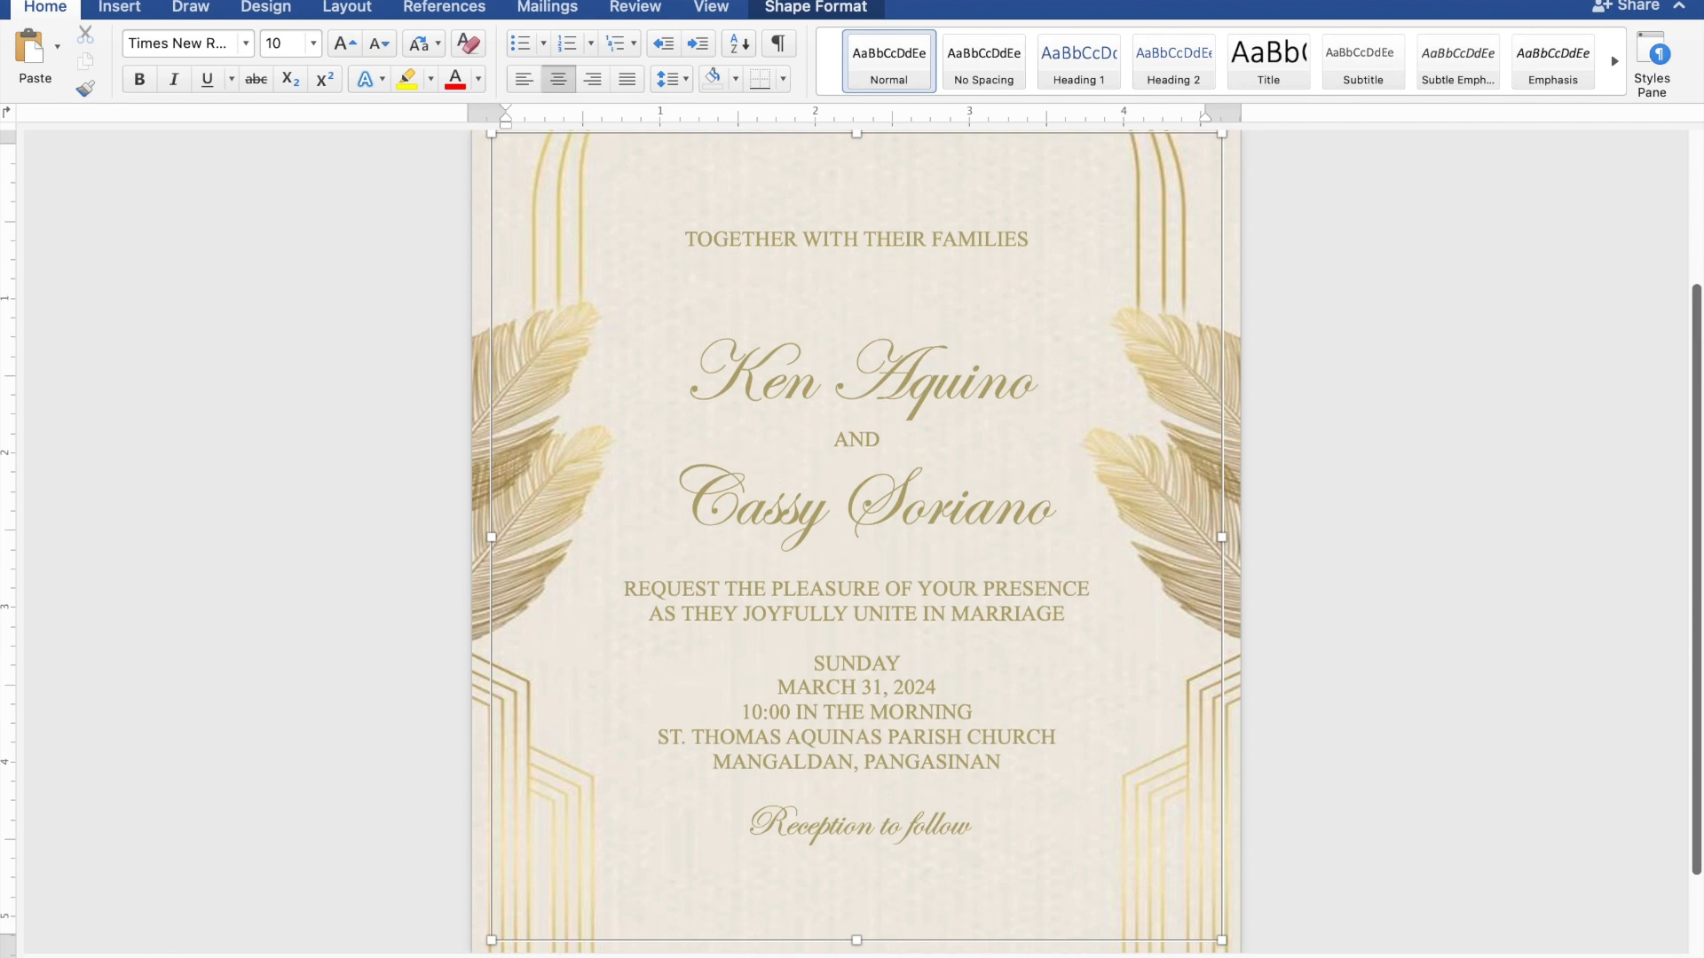
click(877, 569)
key(Return)
key(Return)
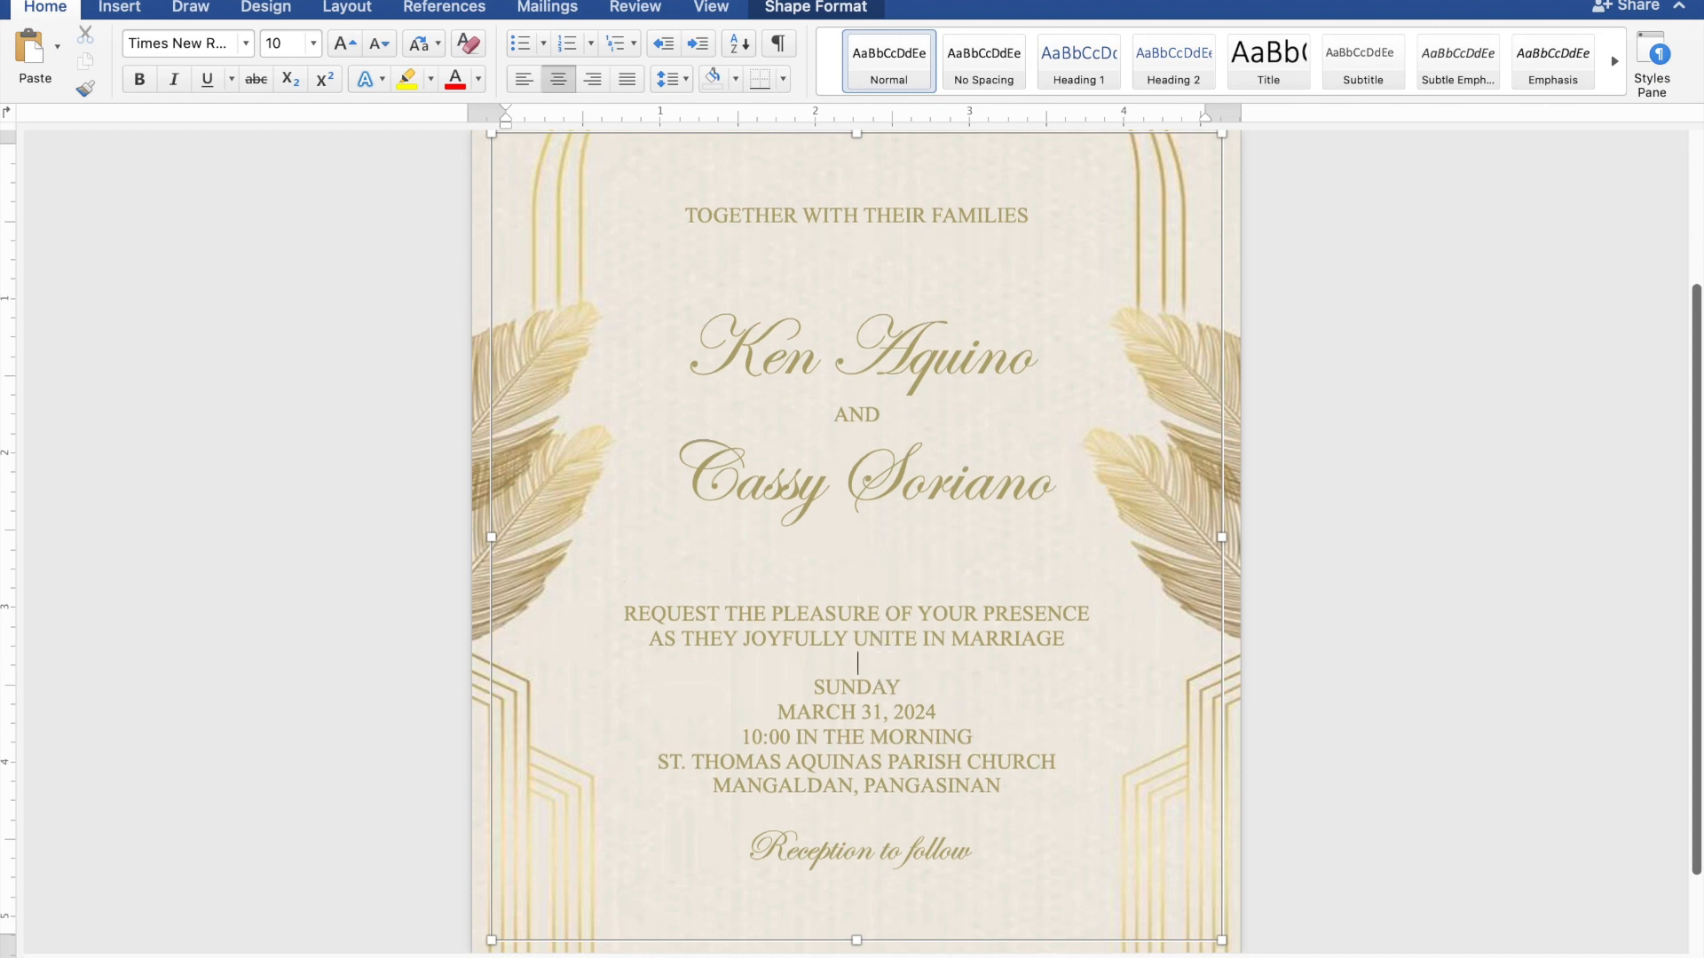
key(Return)
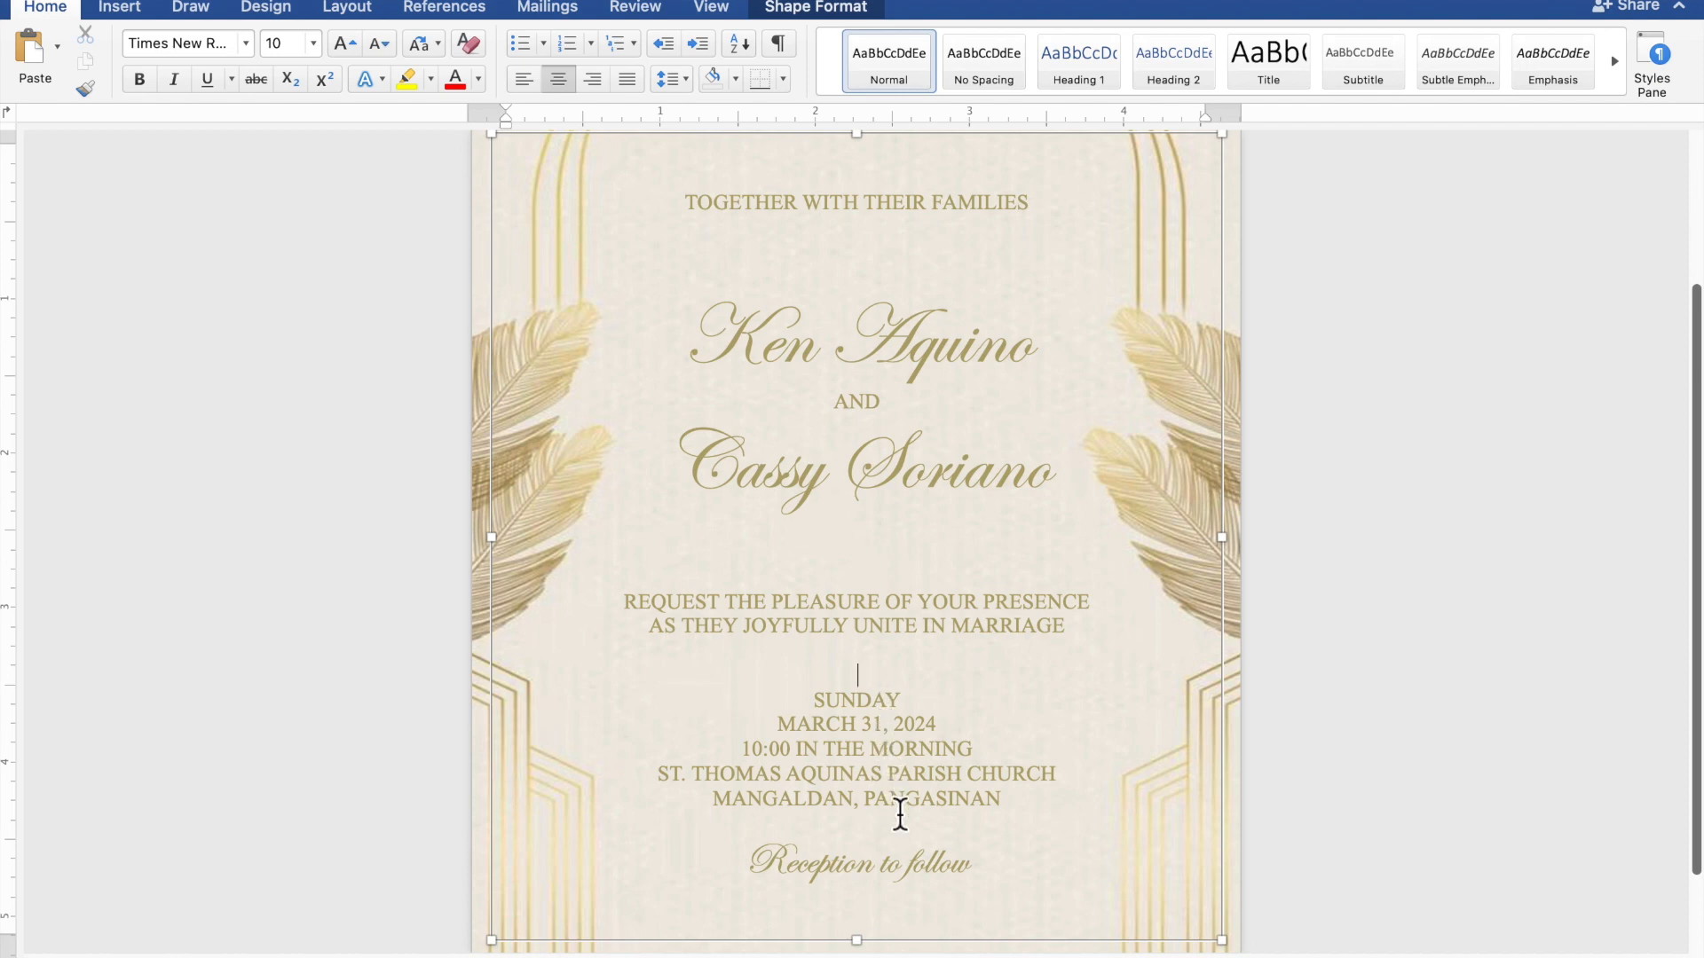
key(Return)
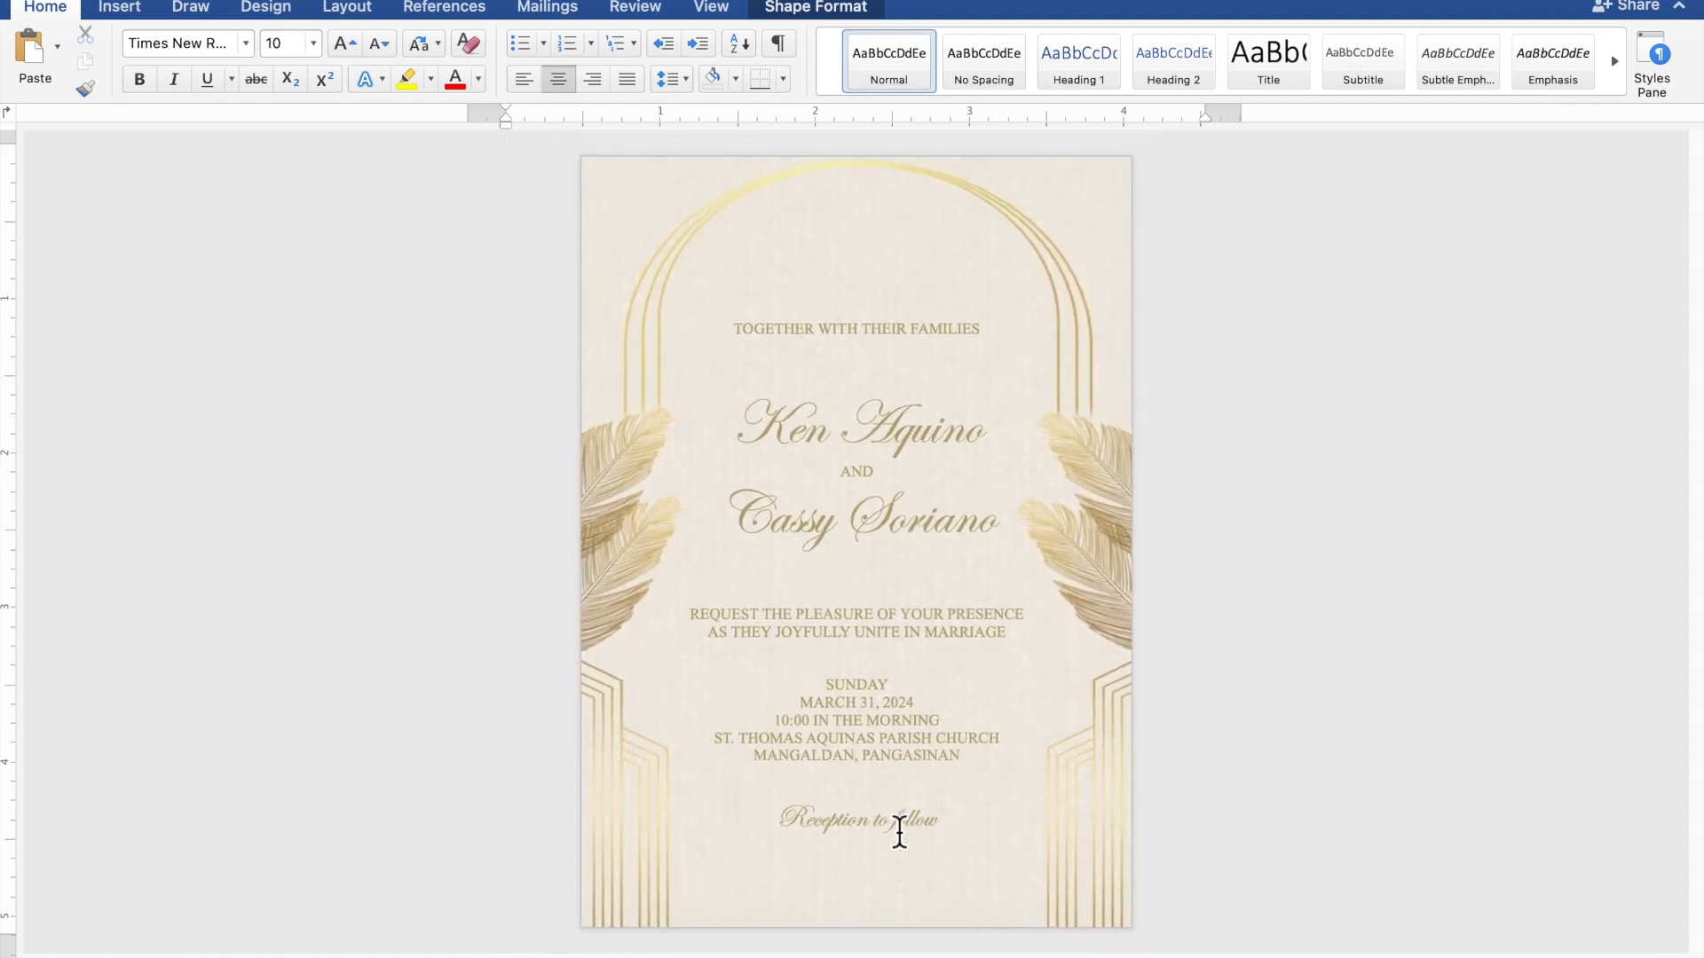
Add a blank line above REQUEST and another below the TOGETHER WITH THEIR FAMILIES heading
click(899, 833)
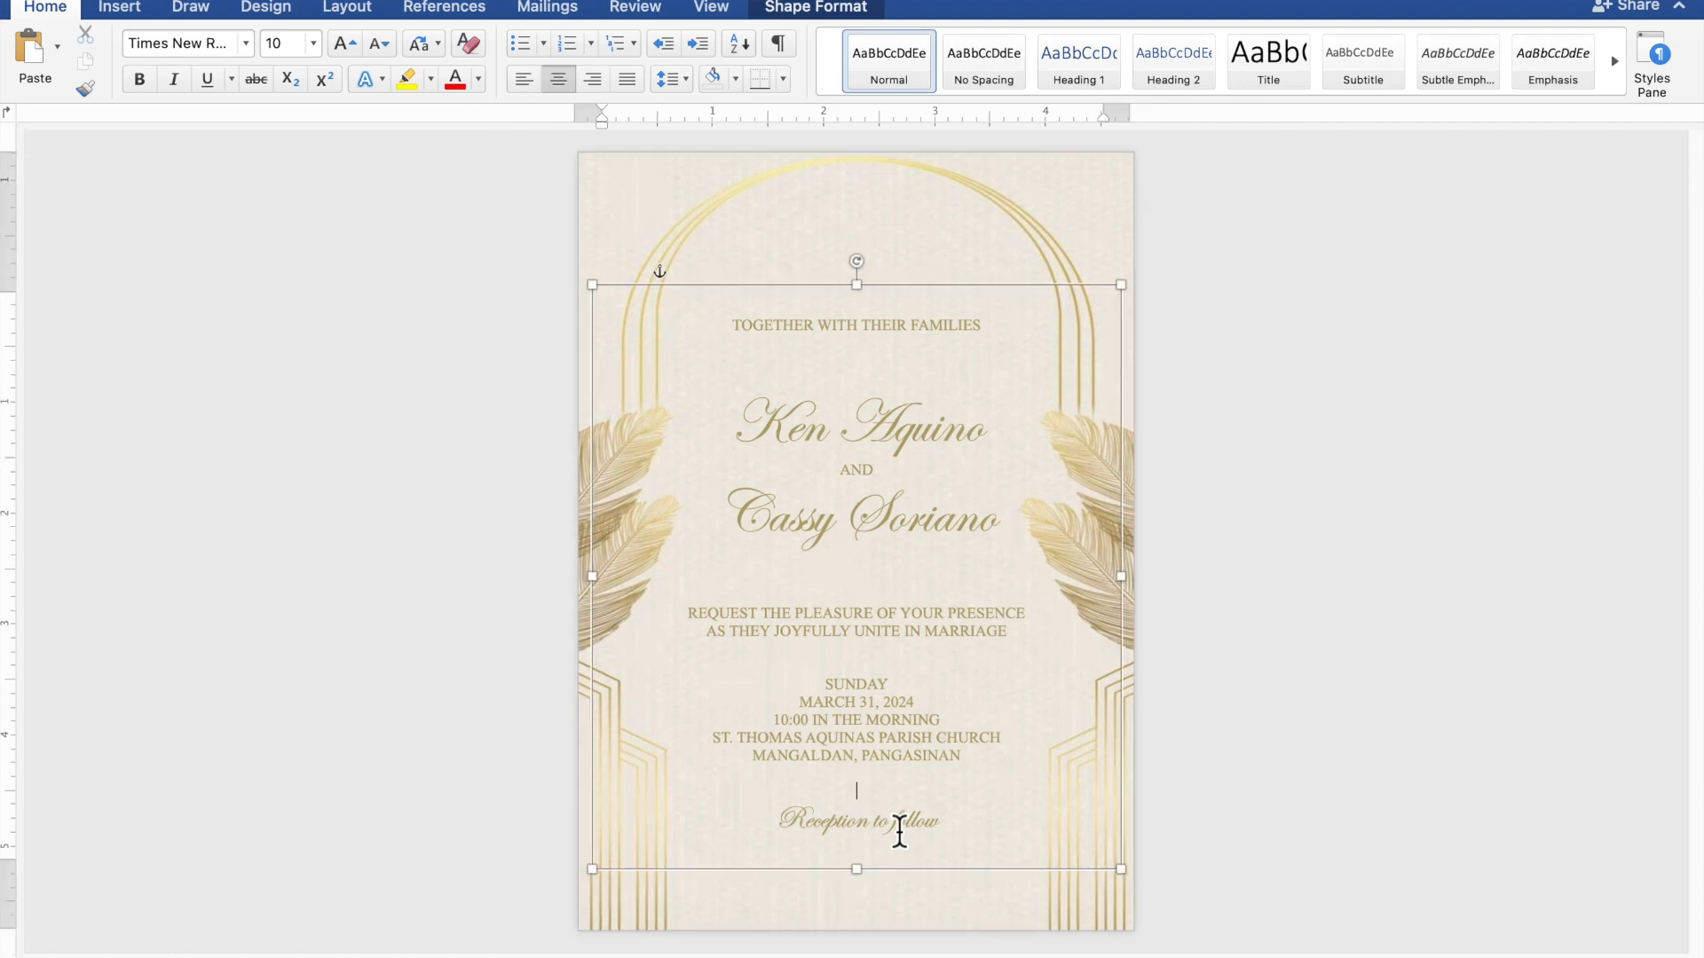
click(899, 788)
click(917, 595)
key(Return)
click(916, 352)
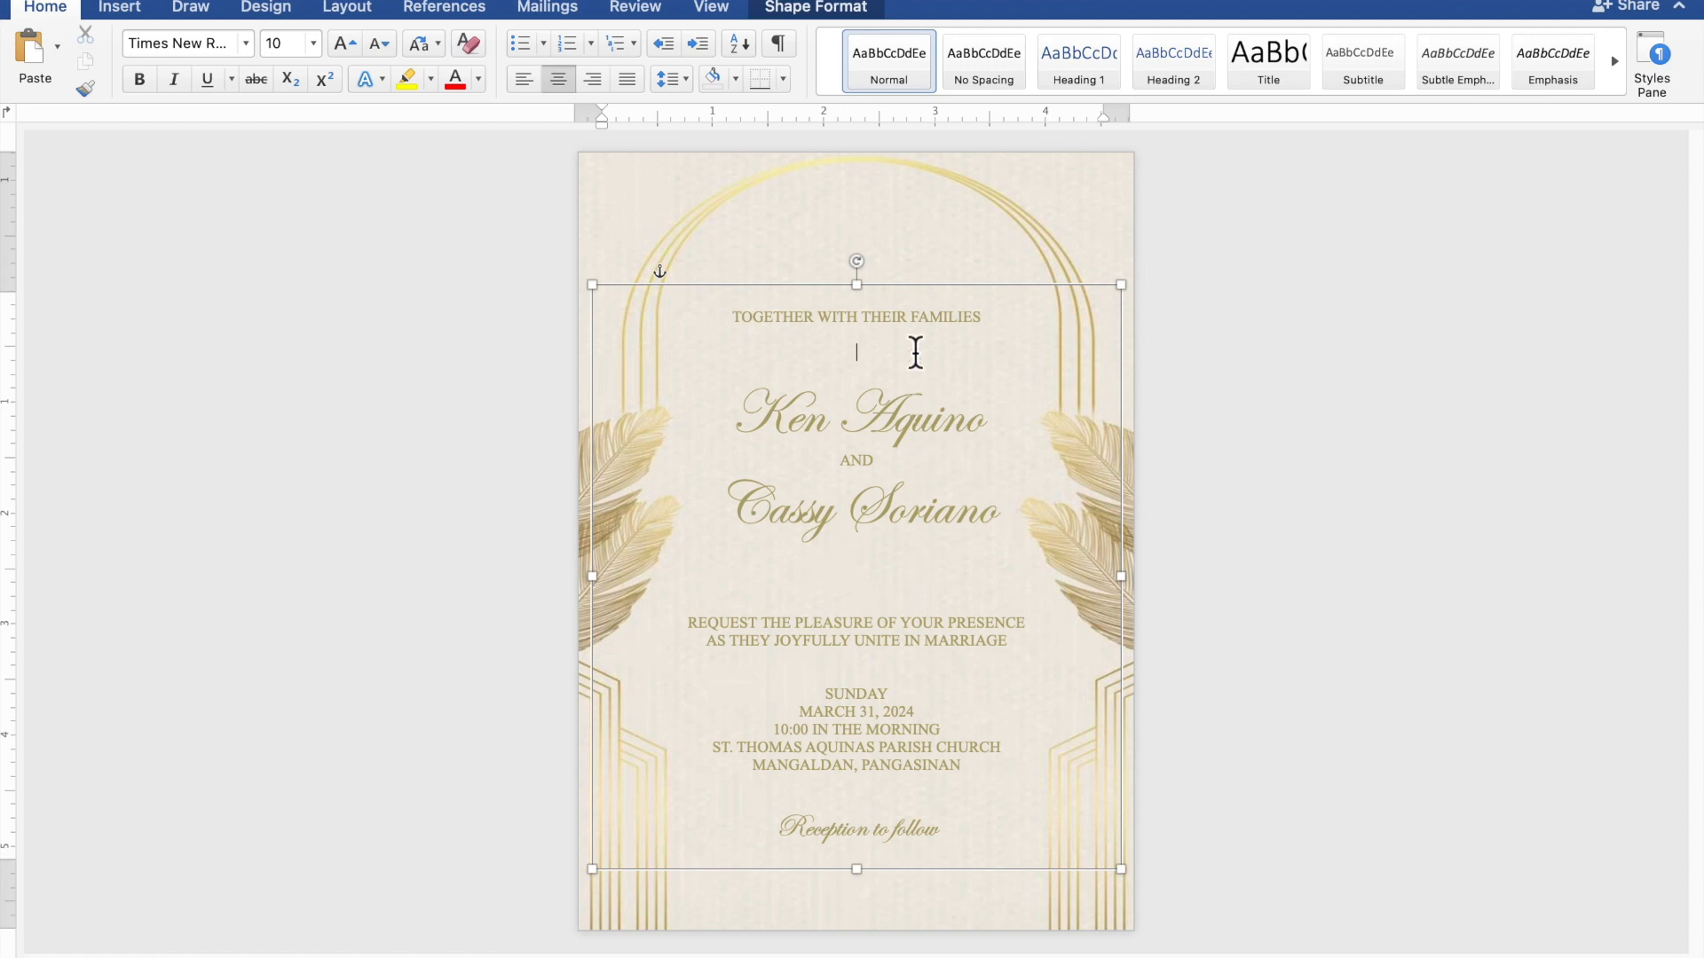
key(Return)
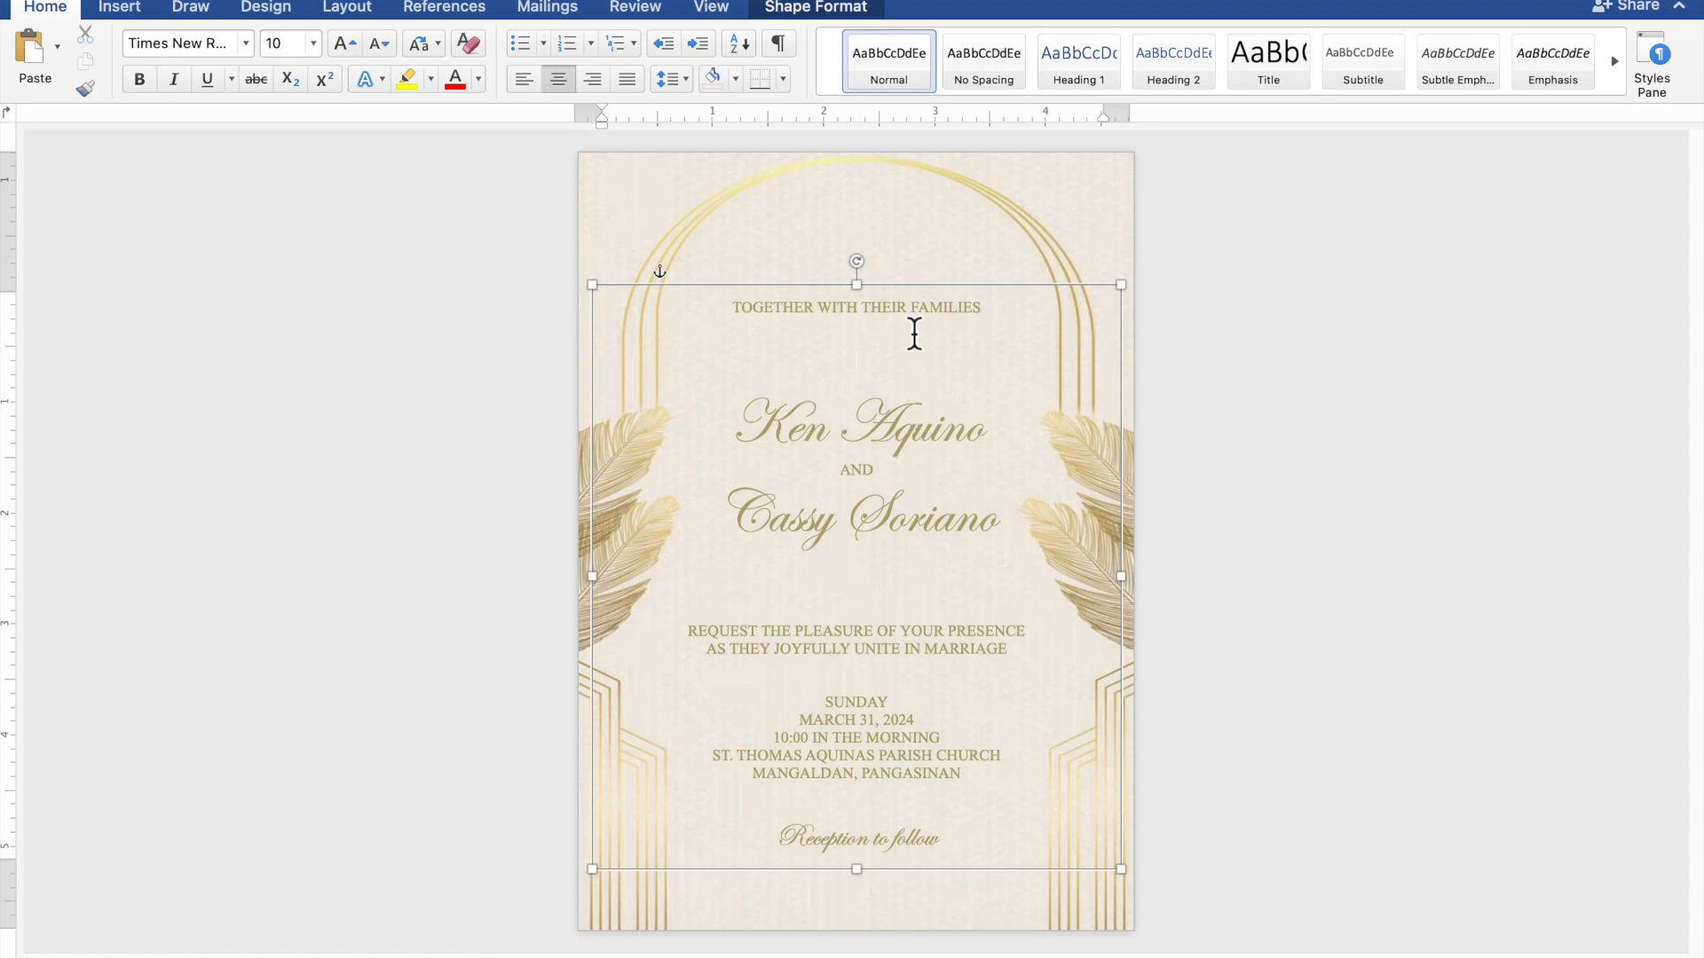
Nudge the whole text box up slightly, then deselect it
click(921, 296)
key(Up)
key(Up)
key(Up)
key(Up)
key(Up)
key(Up)
key(Up)
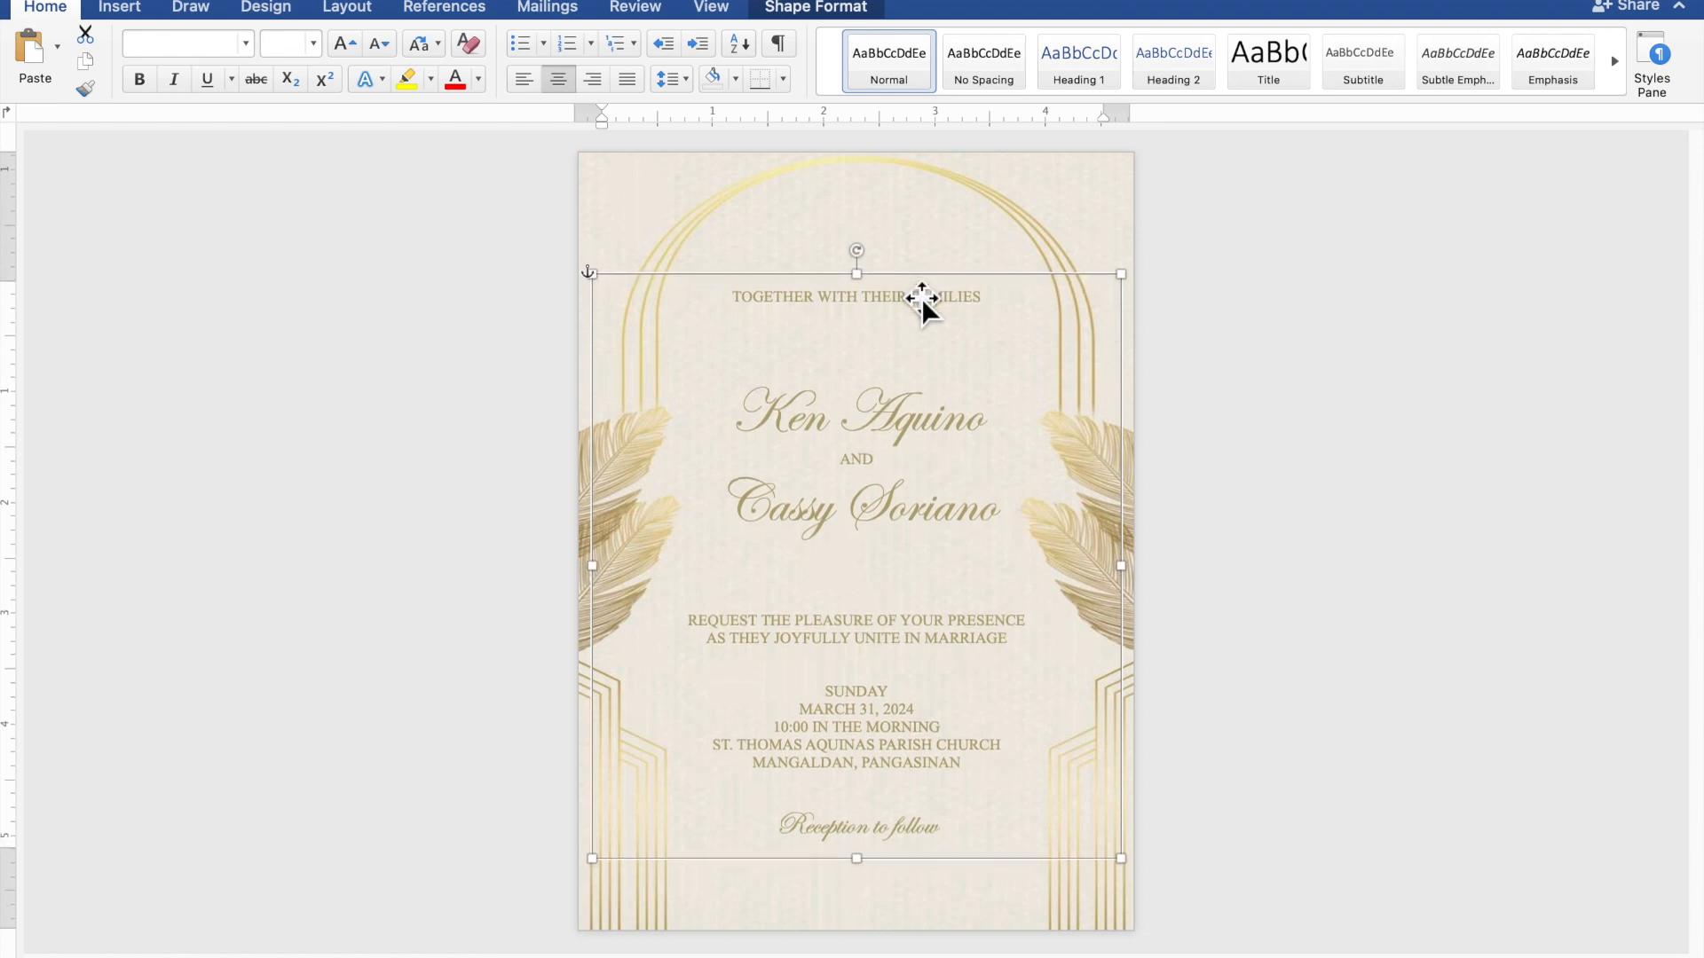
click(1367, 371)
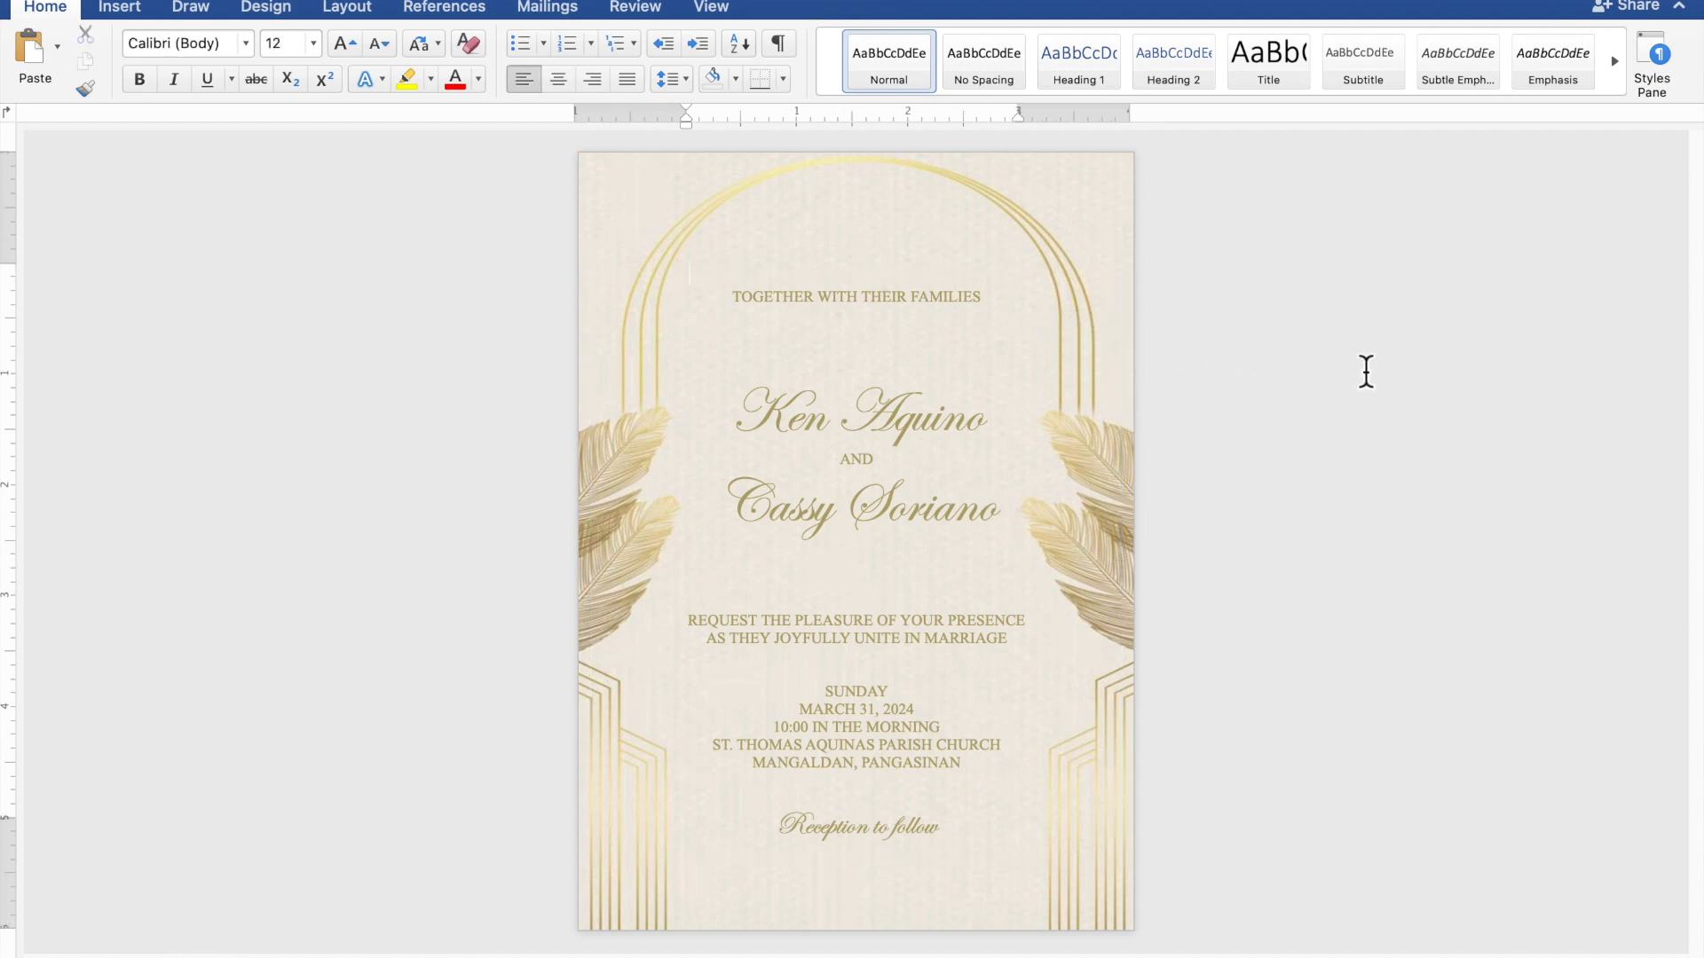